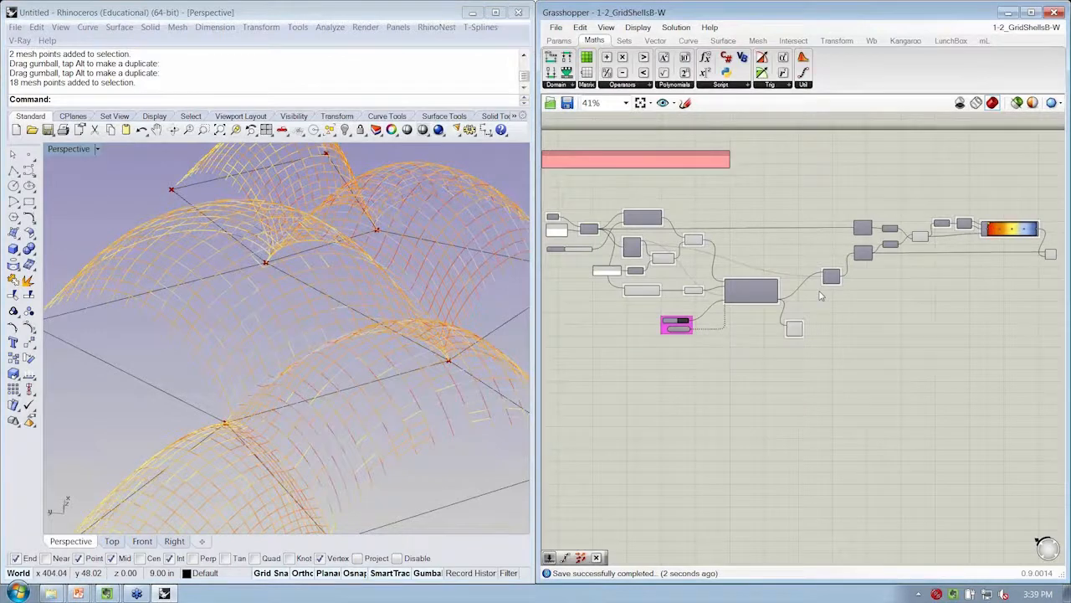
- Close the 1-2_GridShellsB-W definition and open 1-3_Inflatables from the 000_WorkshopFiles folder
mouse_move(789, 241)
right_down()
mouse_move(817, 262)
mouse_move(794, 246)
right_up()
key(ctrl+w)
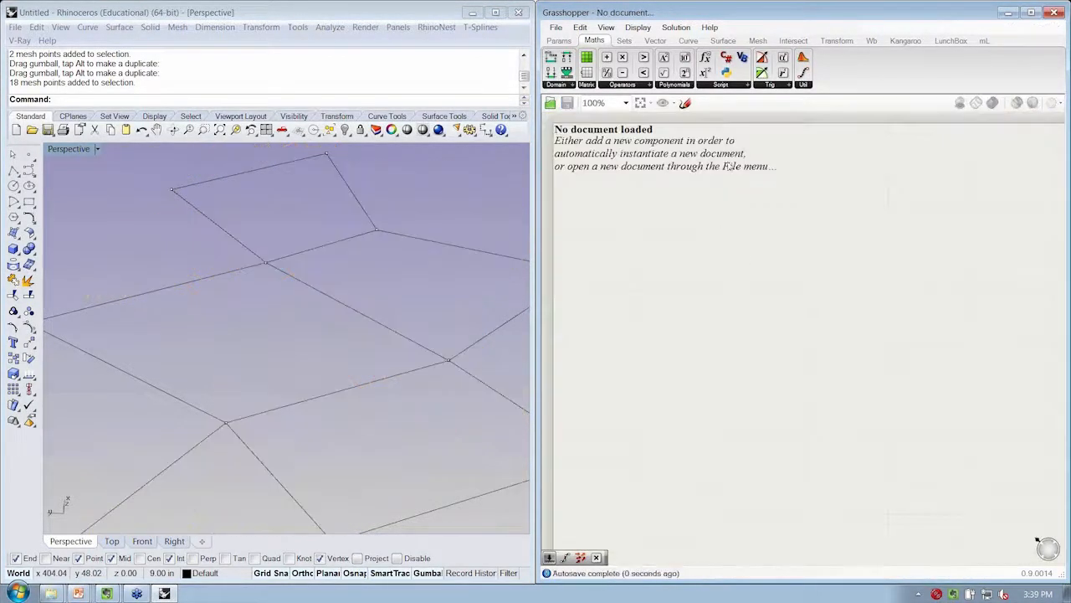
click(555, 27)
click(595, 55)
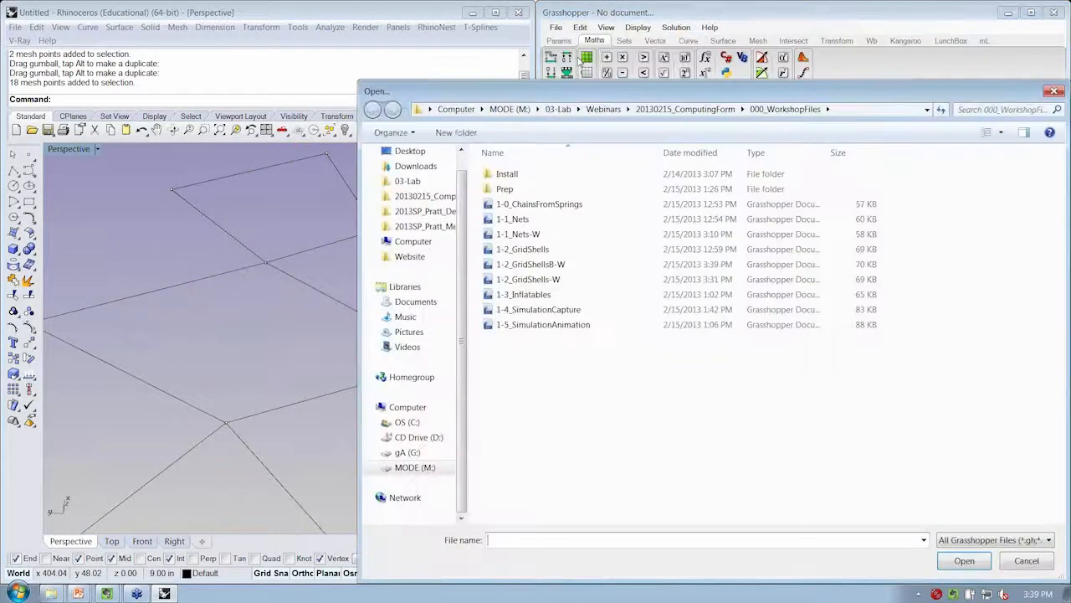
double_click(523, 294)
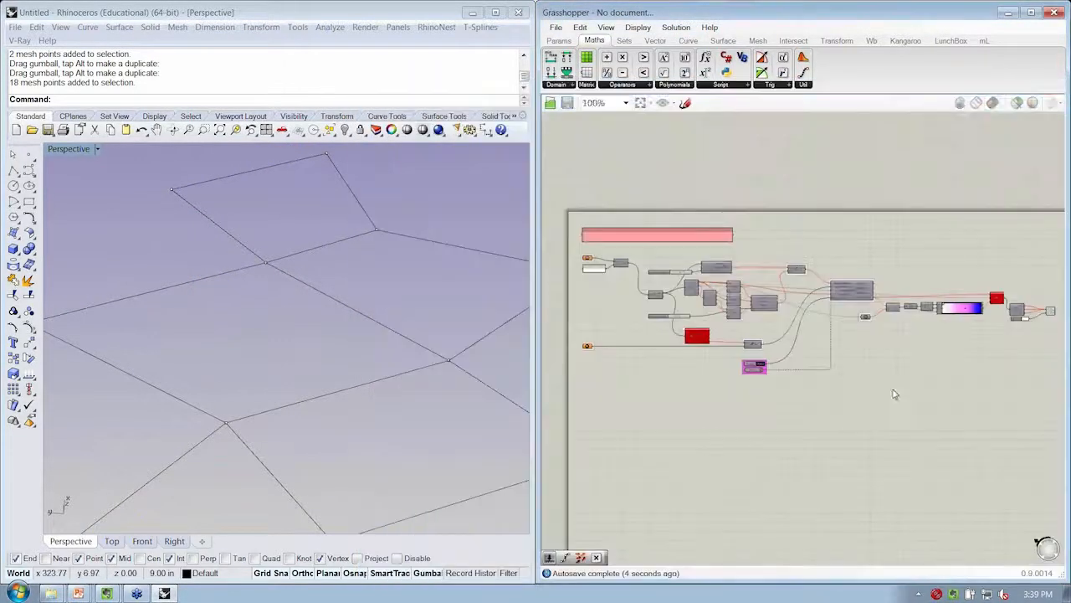
- Examine the inflatables definition from the mesh and anchor inputs through the forces and Physics Engine to the colour preview
right_drag(679, 290, 743, 232)
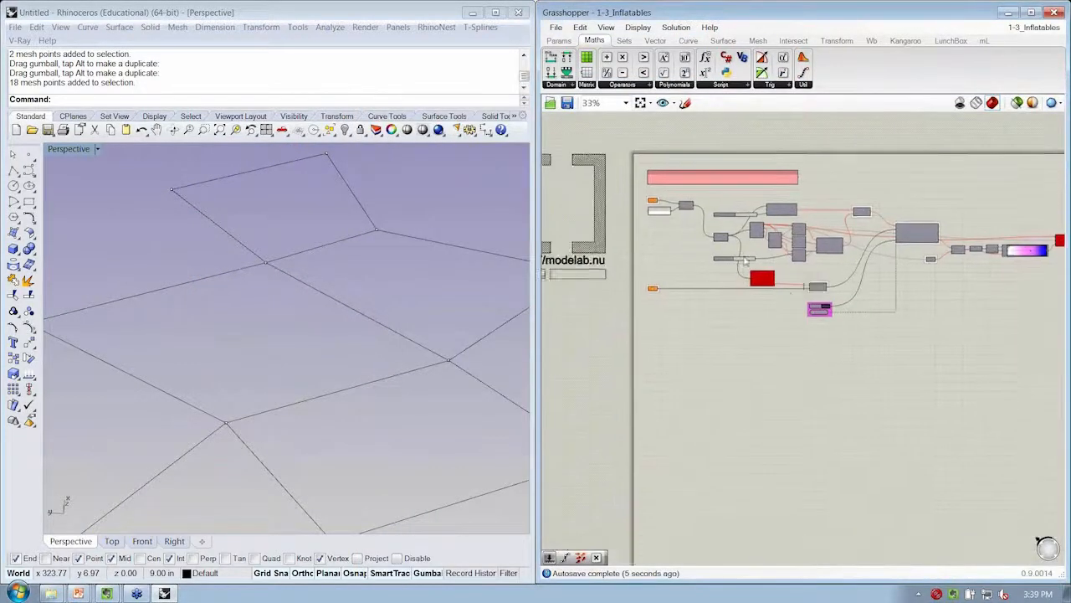
scroll(745, 229, up, 3)
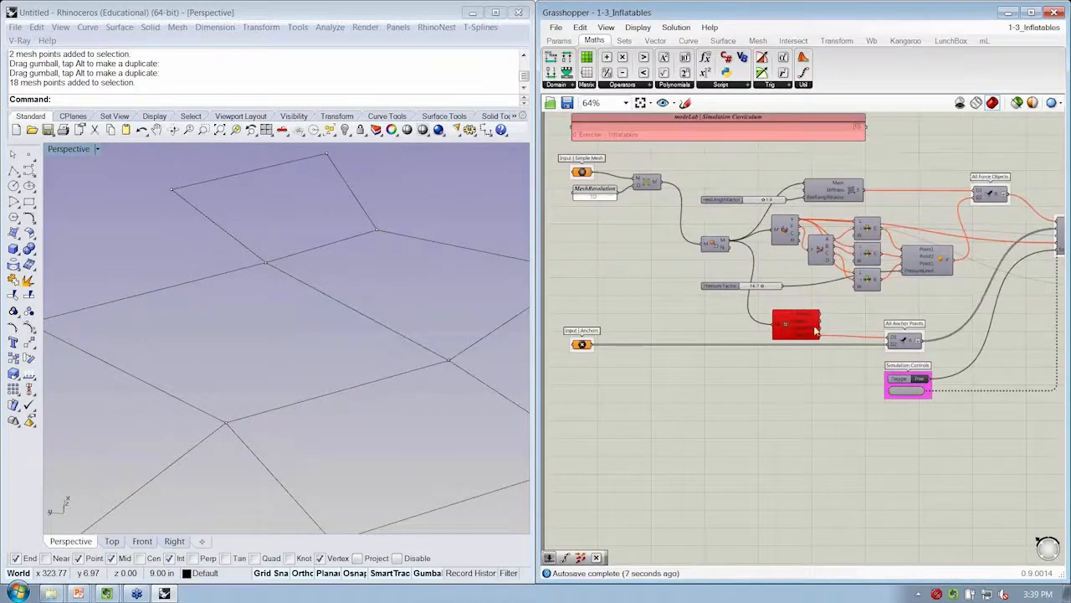
right_drag(973, 280, 927, 247)
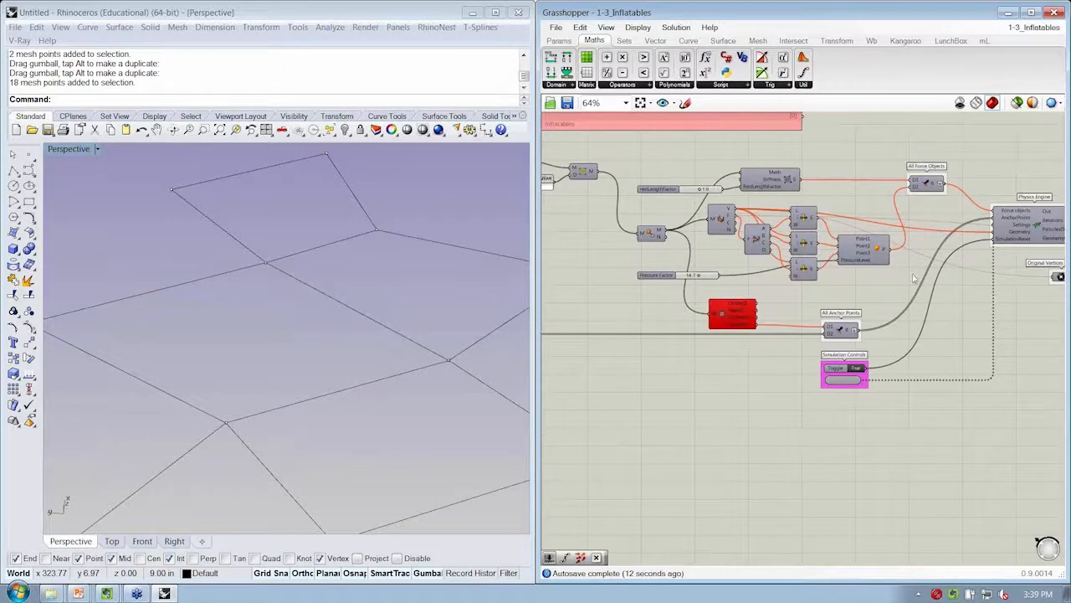
right_drag(935, 270, 1052, 243)
scroll(665, 261, down, 2)
right_drag(665, 262, 963, 290)
scroll(820, 293, up, 2)
right_drag(708, 282, 968, 300)
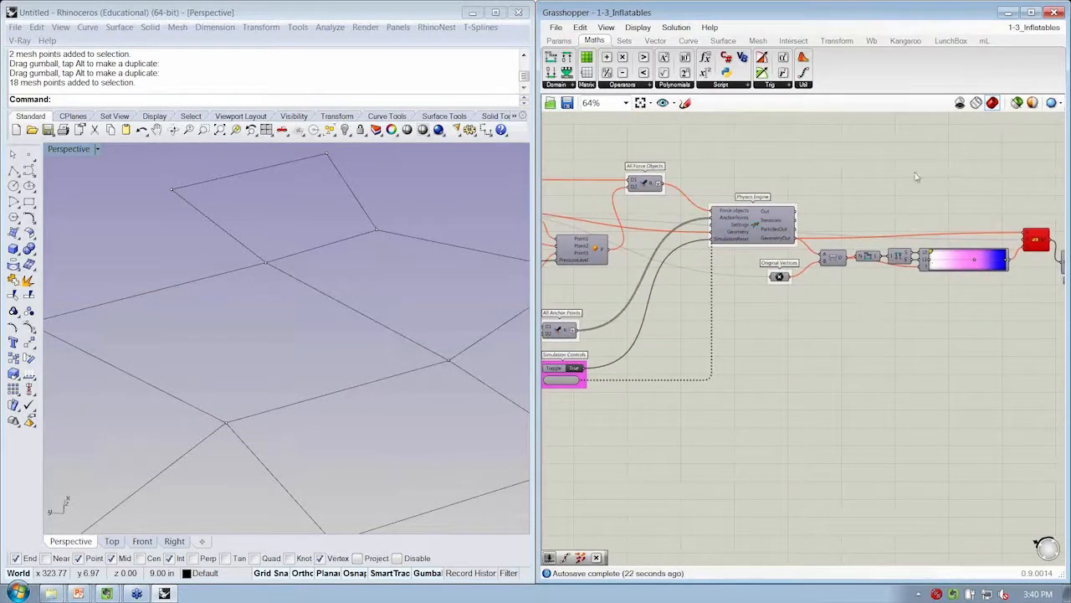
right_drag(803, 245, 928, 246)
scroll(785, 255, down, 1)
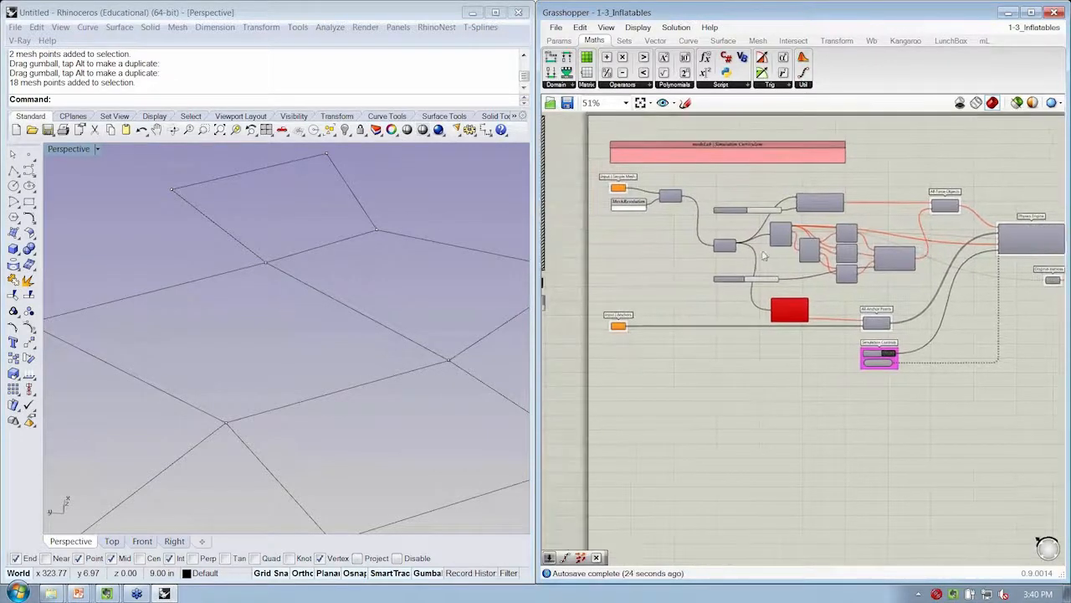
scroll(718, 238, up, 3)
scroll(715, 237, down, 1)
scroll(675, 236, down, 2)
right_drag(670, 235, 630, 230)
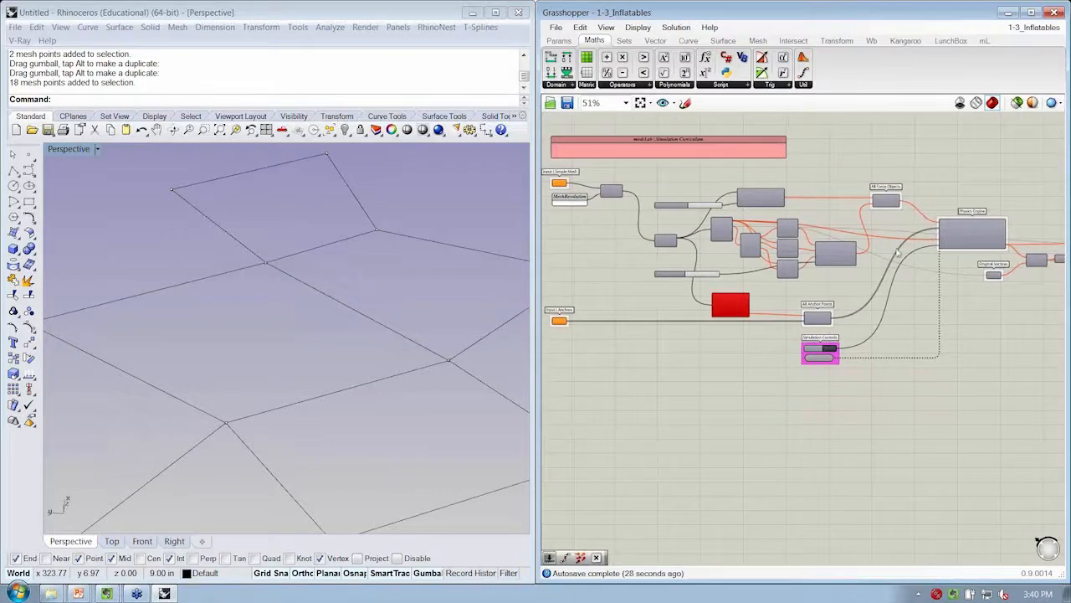
- Maximize the Grasshopper window and save a copy of the definition as 1-3_Inflatables-W
click(1031, 13)
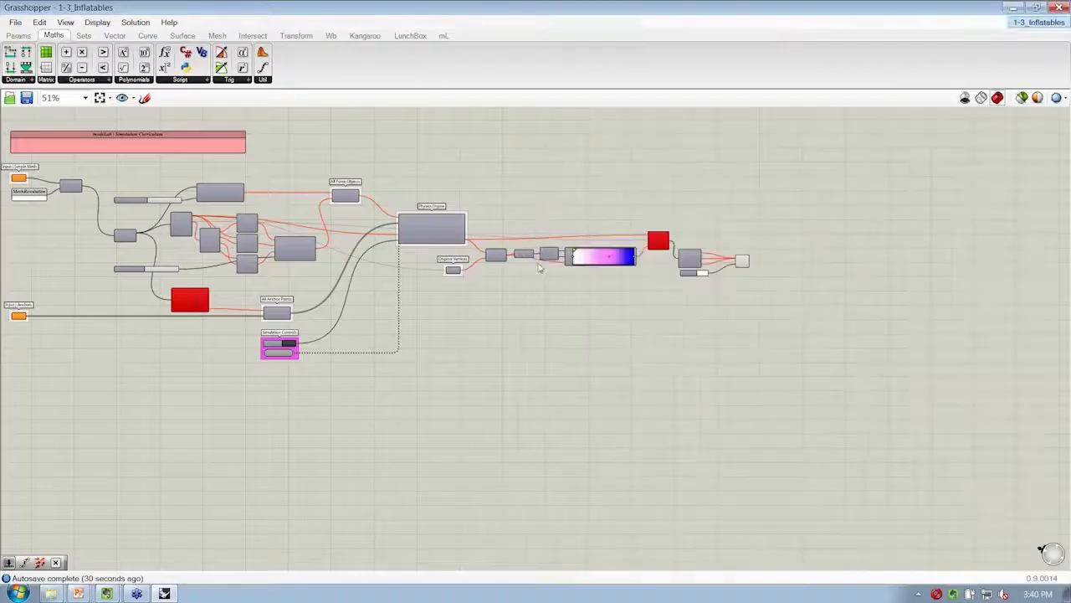
right_drag(410, 280, 621, 299)
scroll(506, 280, up, 1)
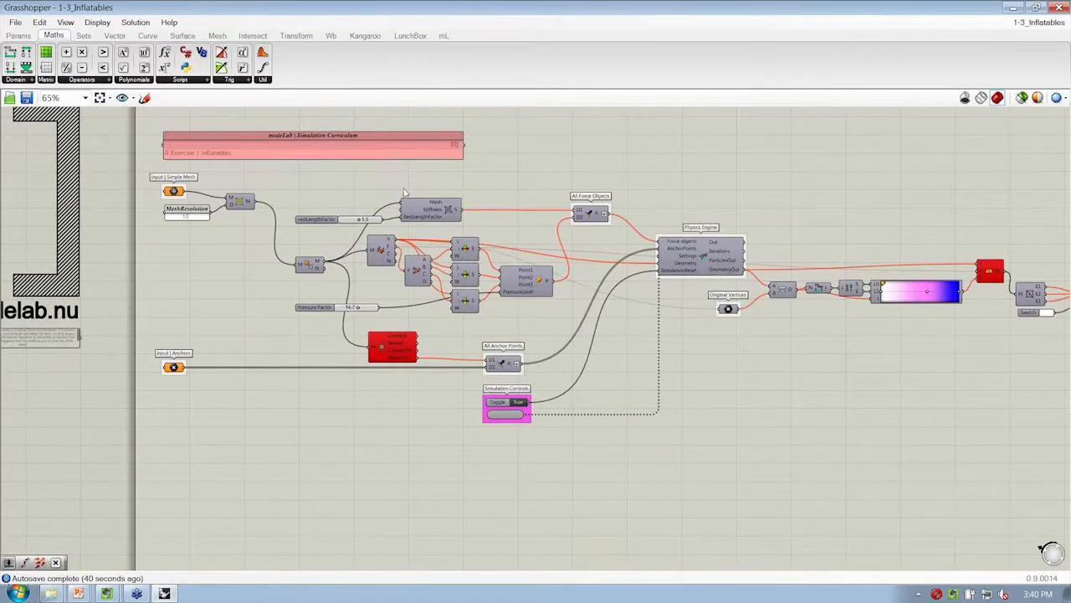
key(ctrl+shift+s)
click(507, 509)
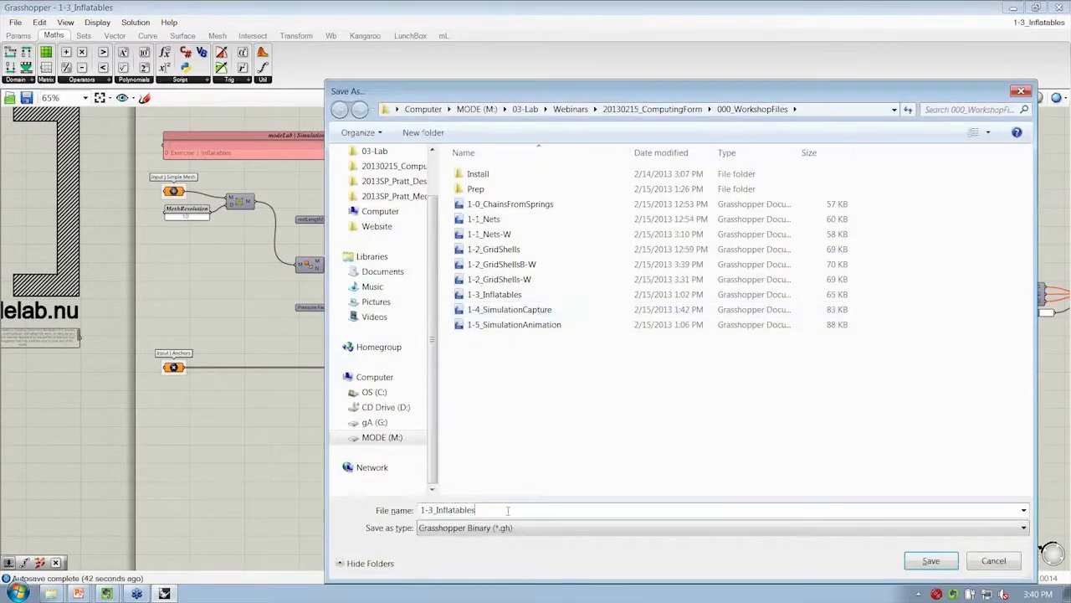
text(-W)
key(Return)
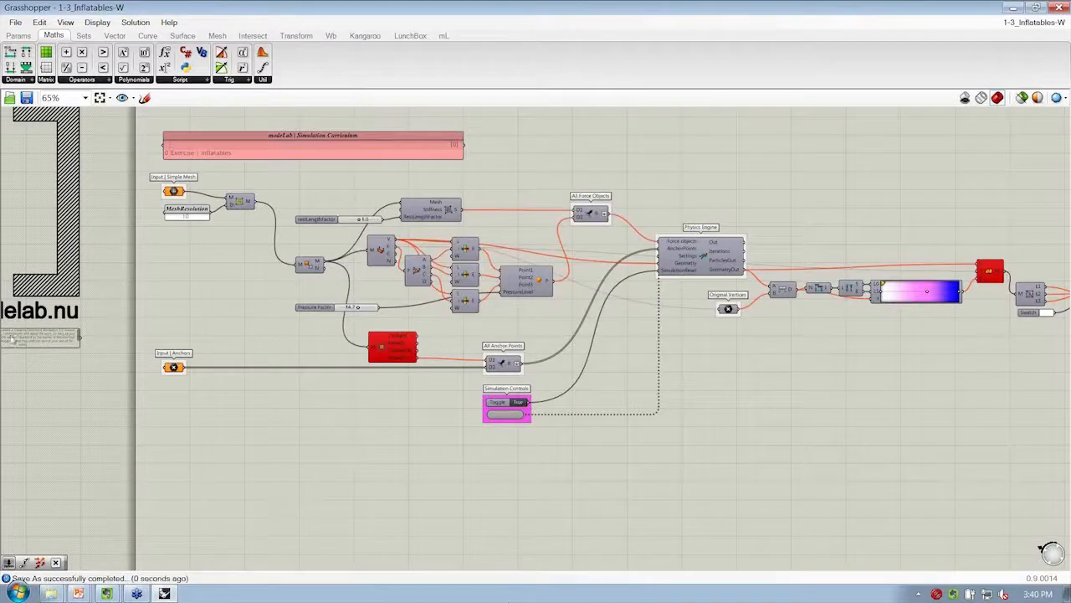
- Delete the mesh analysis, spring, pressure and naked-vertex components and their factor sliders between the inputs and the merge components
drag(275, 169, 559, 318)
shift+click(392, 347)
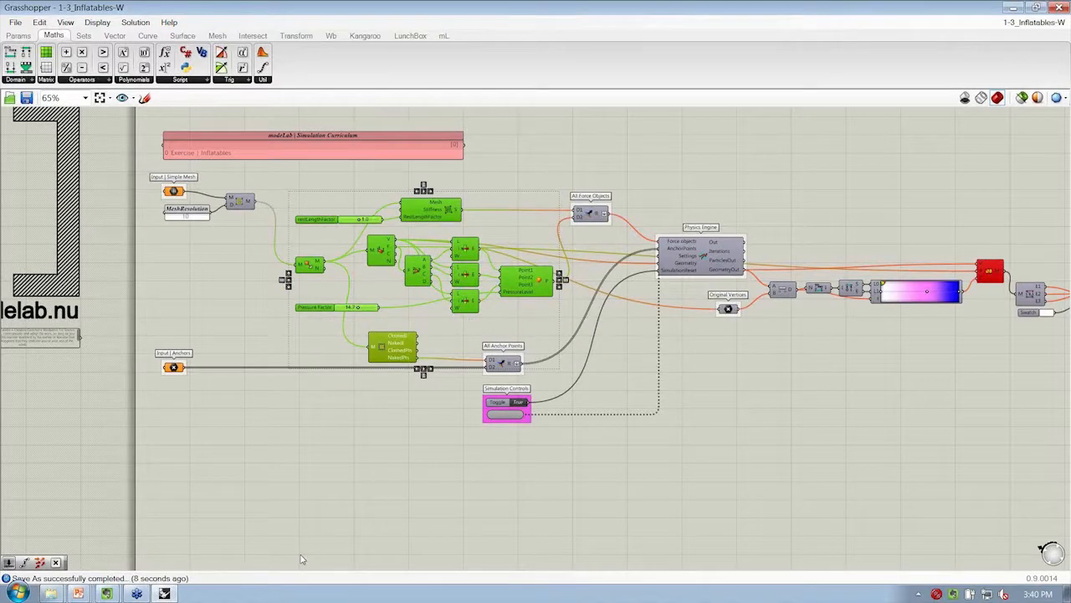
key(Delete)
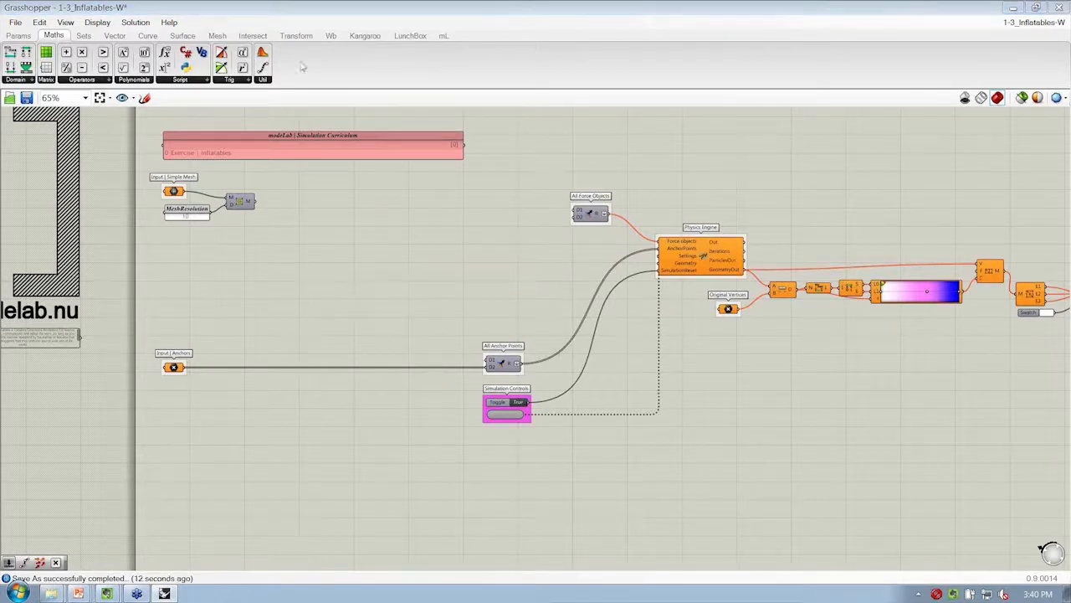
- Move the All Force Objects merge component back so it sits above the All Anchor Points component
drag(606, 219, 521, 219)
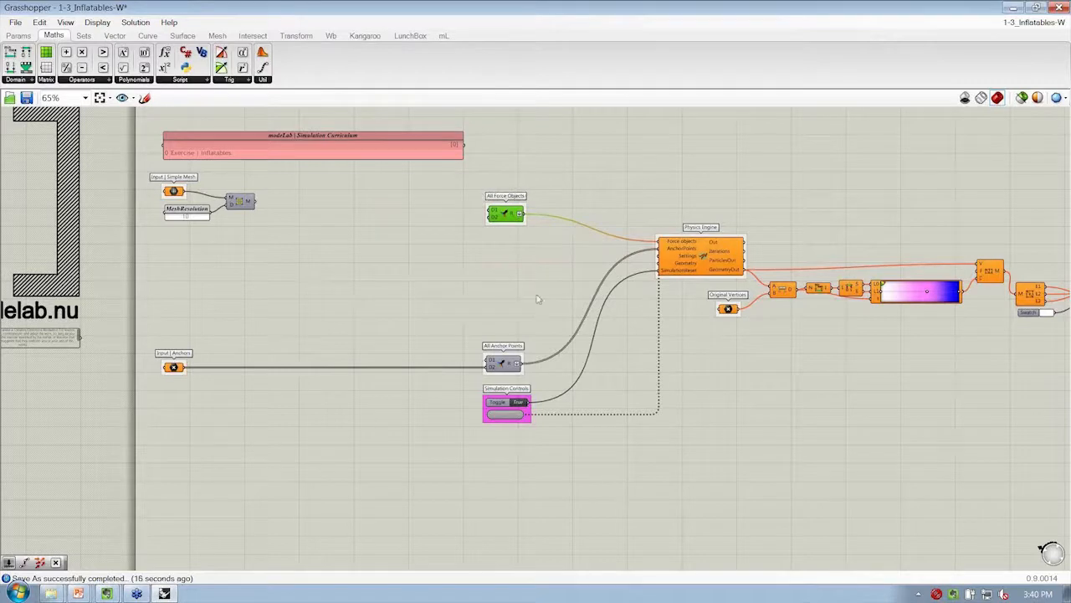
drag(469, 275, 464, 157)
click(574, 457)
drag(507, 219, 542, 220)
click(636, 185)
right_drag(545, 175, 528, 181)
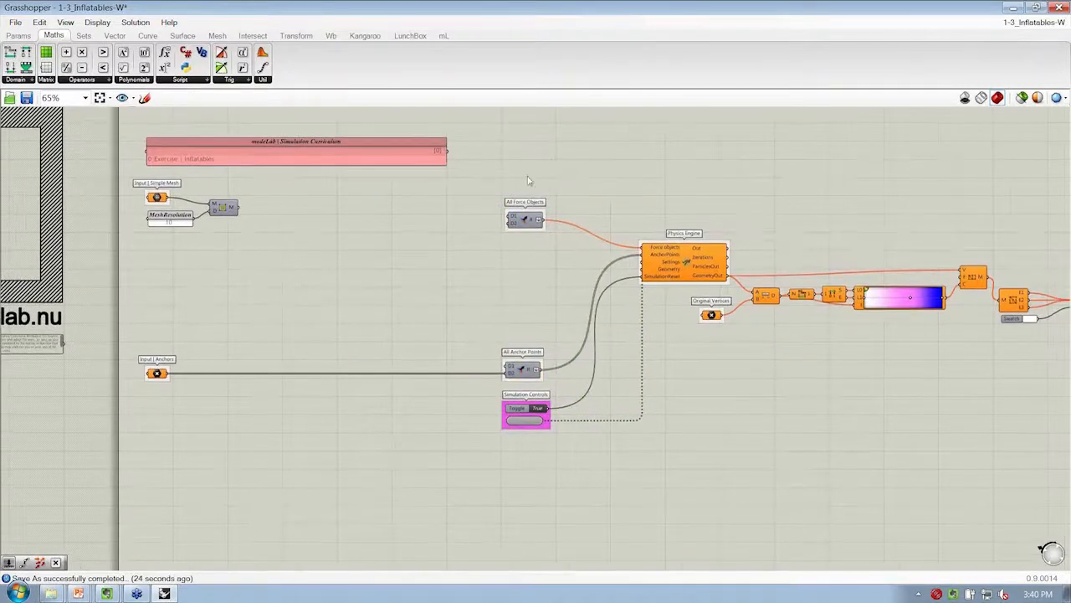
- Delete the Original Vertices parameter and the whole gradient colouring and preview chain after the Physics Engine
right_drag(880, 350, 814, 346)
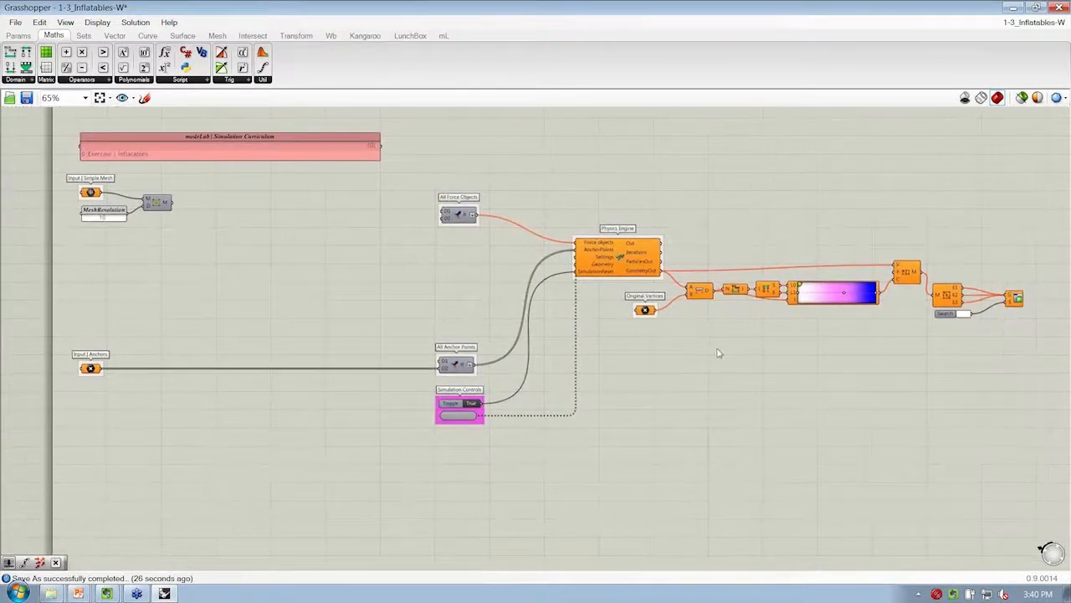
click(646, 308)
drag(1022, 338, 700, 215)
key(Delete)
right_drag(643, 286, 858, 347)
scroll(661, 318, up, 1)
scroll(842, 351, up, 1)
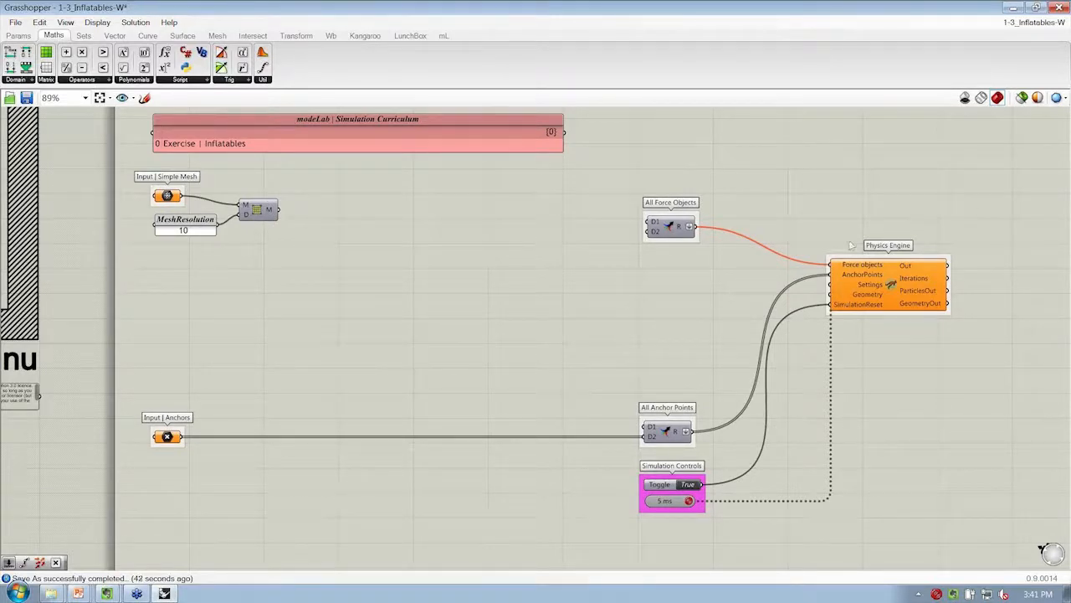
- Place Grasshopper beside Rhino again and assign the large multi-face Rhino mesh to the Simple Mesh input
right_drag(443, 266, 451, 271)
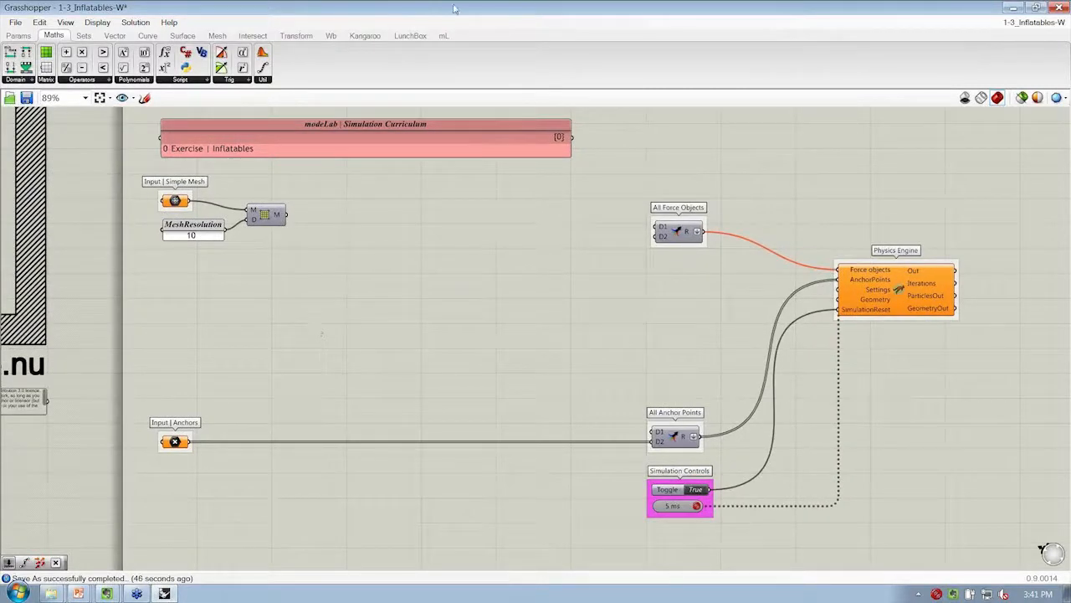
key(super+Right)
right_drag(377, 339, 390, 425)
scroll(351, 366, down, 6)
click(247, 237)
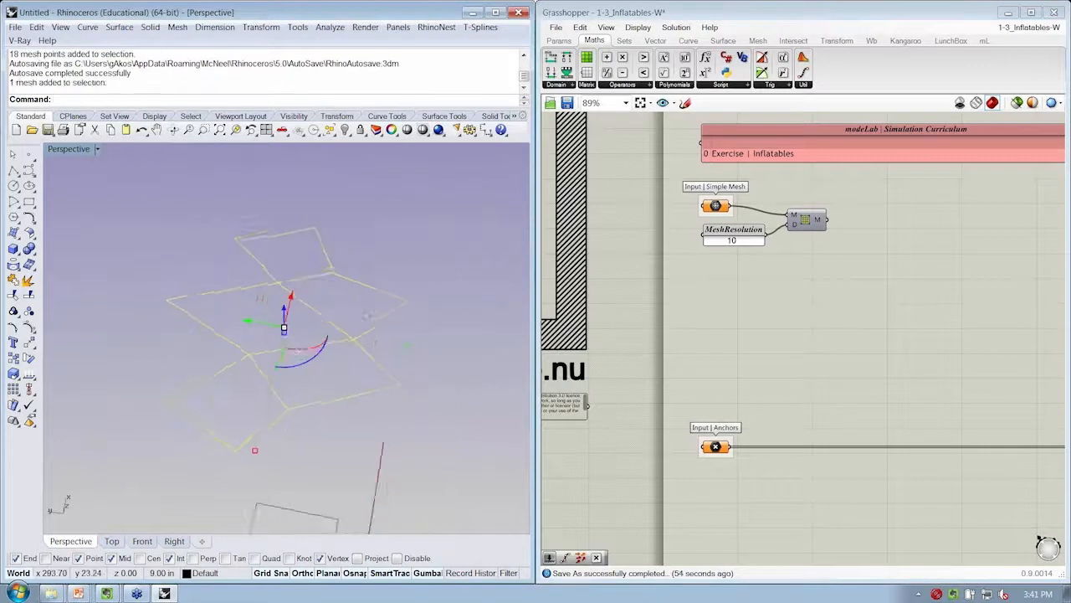
right_drag(367, 316, 320, 298)
right_click(716, 209)
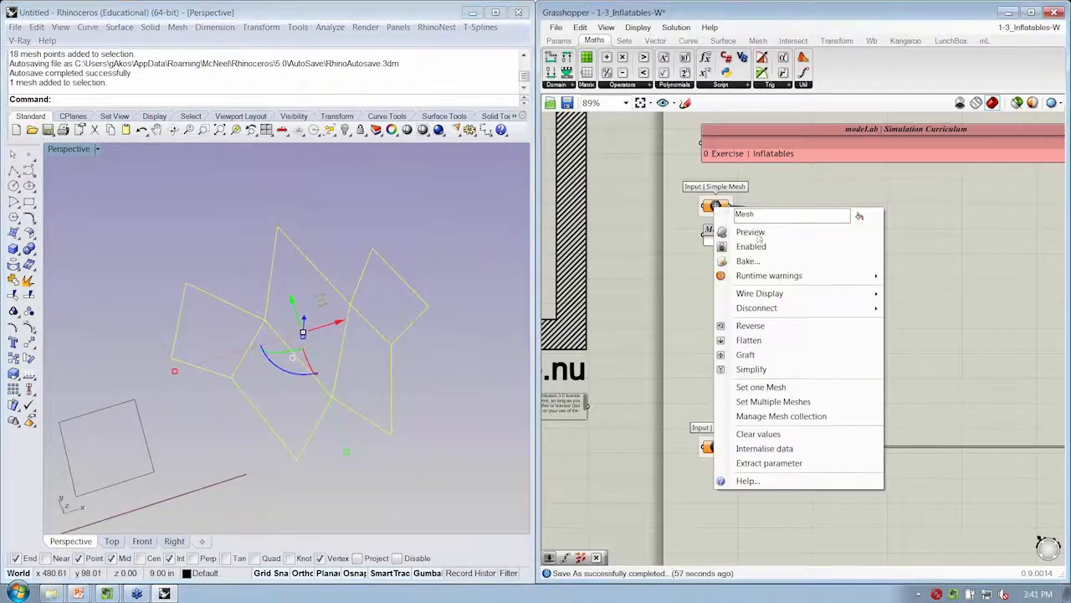
click(778, 399)
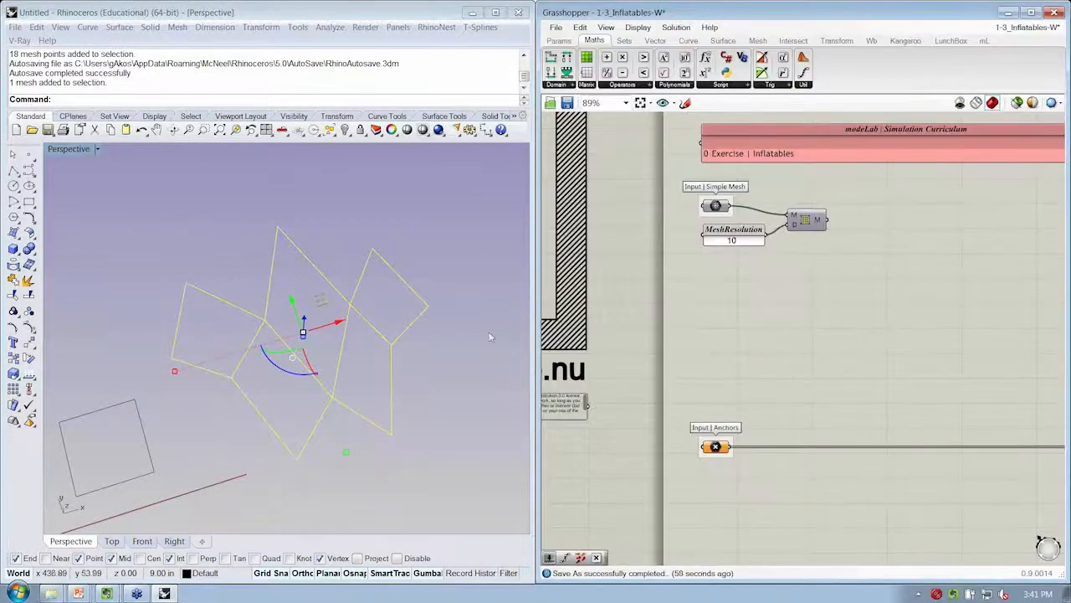
right_drag(484, 334, 420, 311)
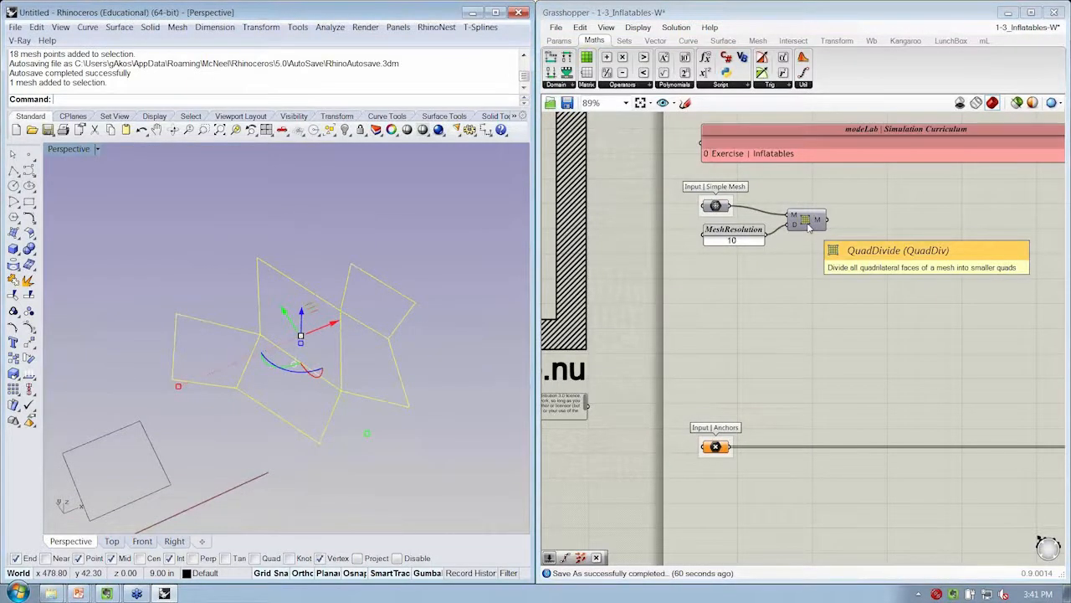
click(500, 349)
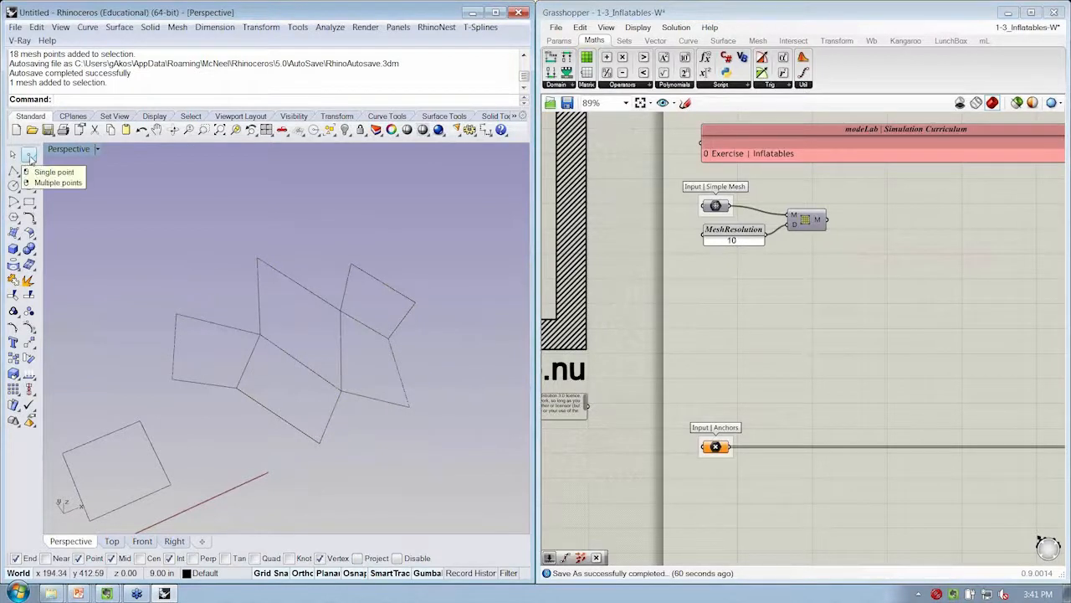
- Place seven point objects on the outer corner vertices of the large mesh in Rhino
right_click(29, 156)
click(176, 314)
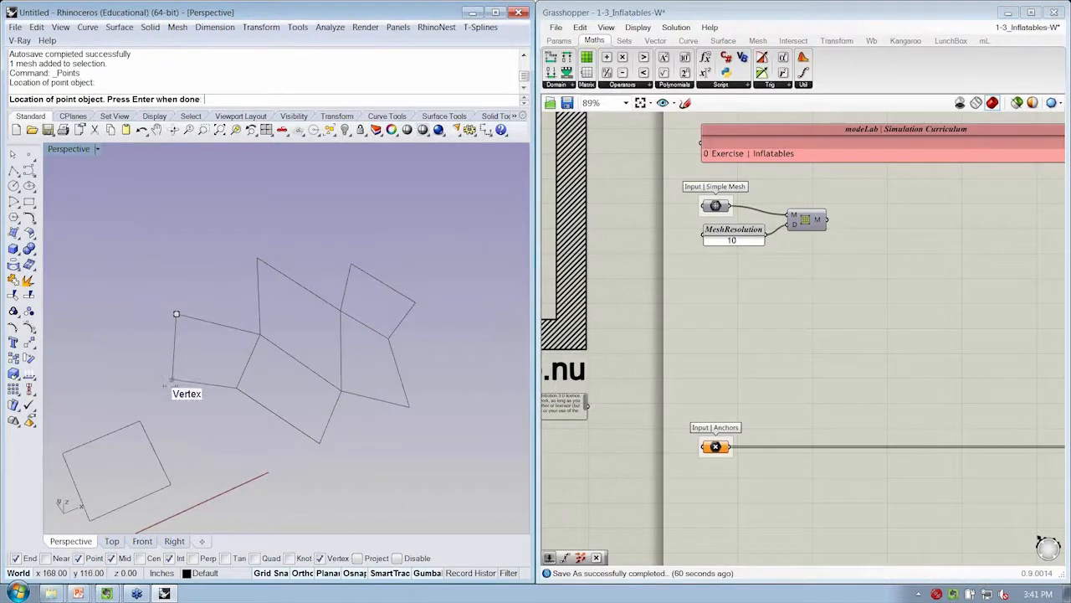
click(172, 378)
click(319, 442)
click(410, 407)
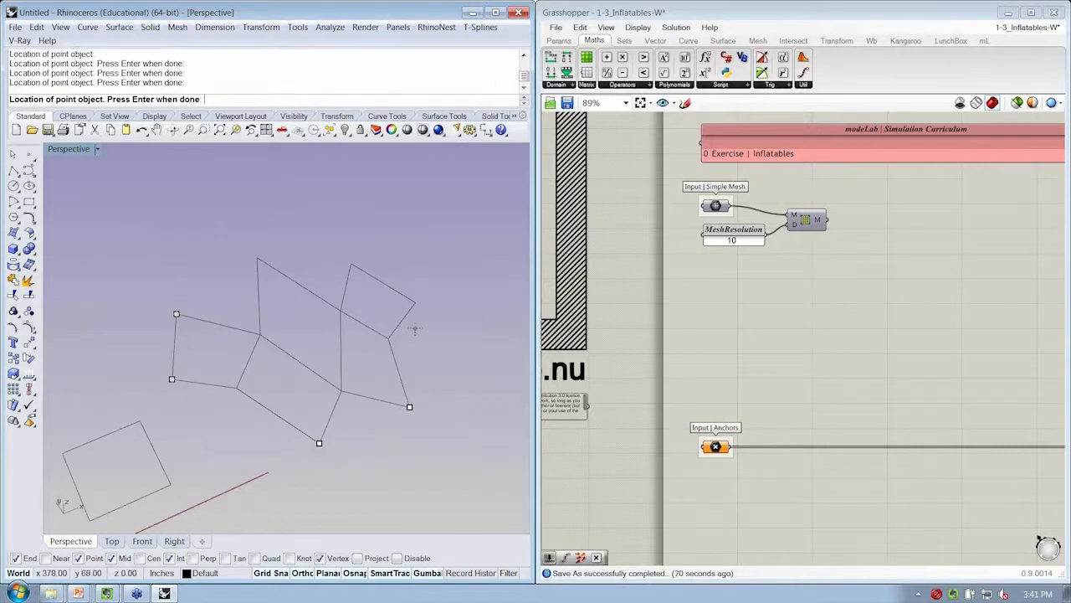
click(414, 301)
click(351, 264)
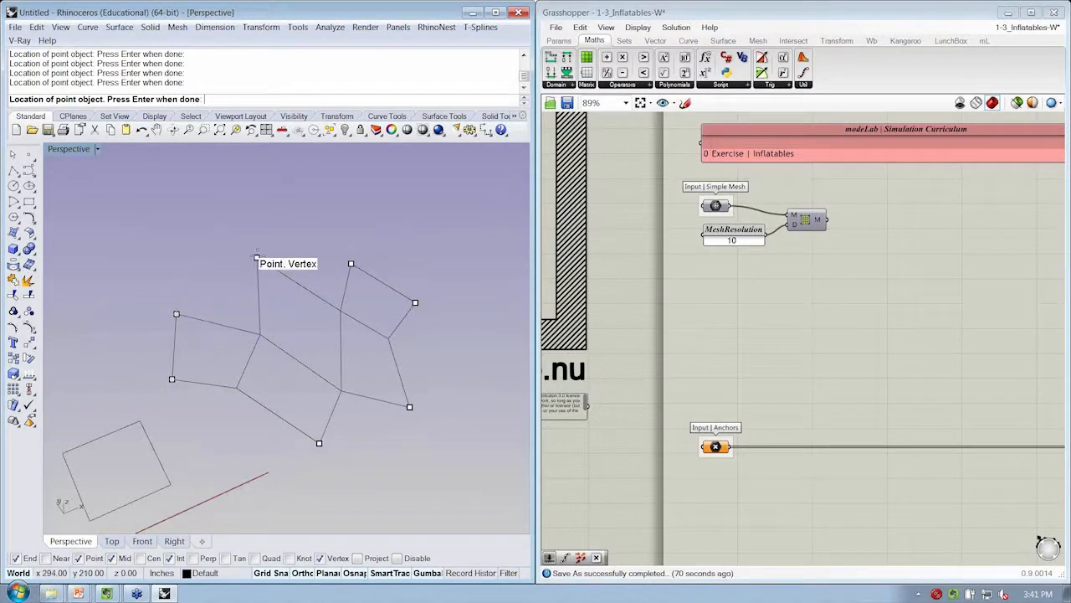
click(256, 257)
key(Return)
key(Return)
key(Escape)
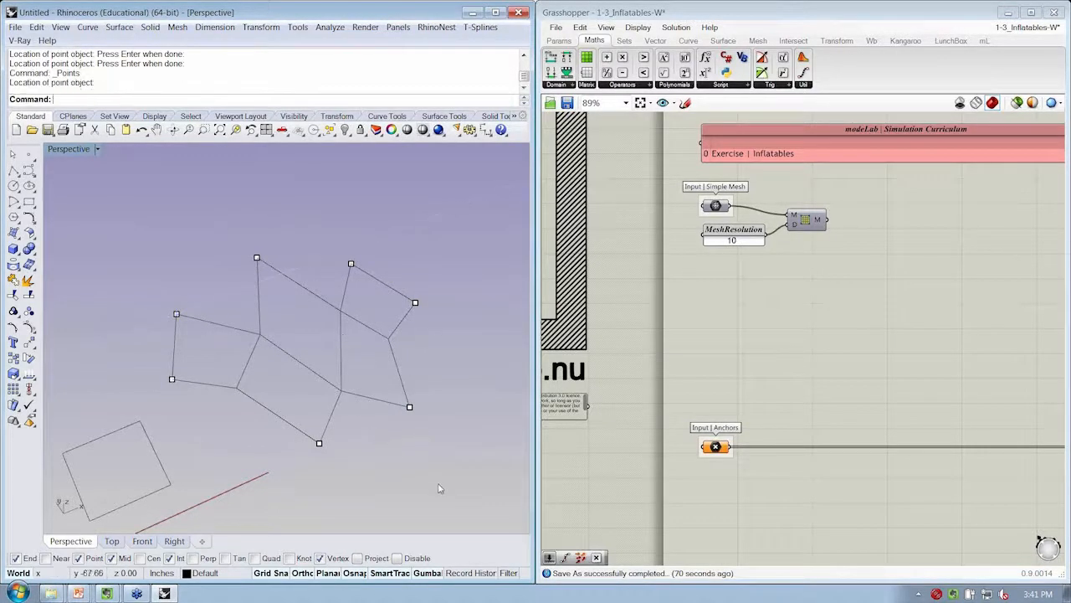
- Select the seven corner points, leaving out the small separate mesh, and assign them to the Anchors input
drag(459, 485, 143, 208)
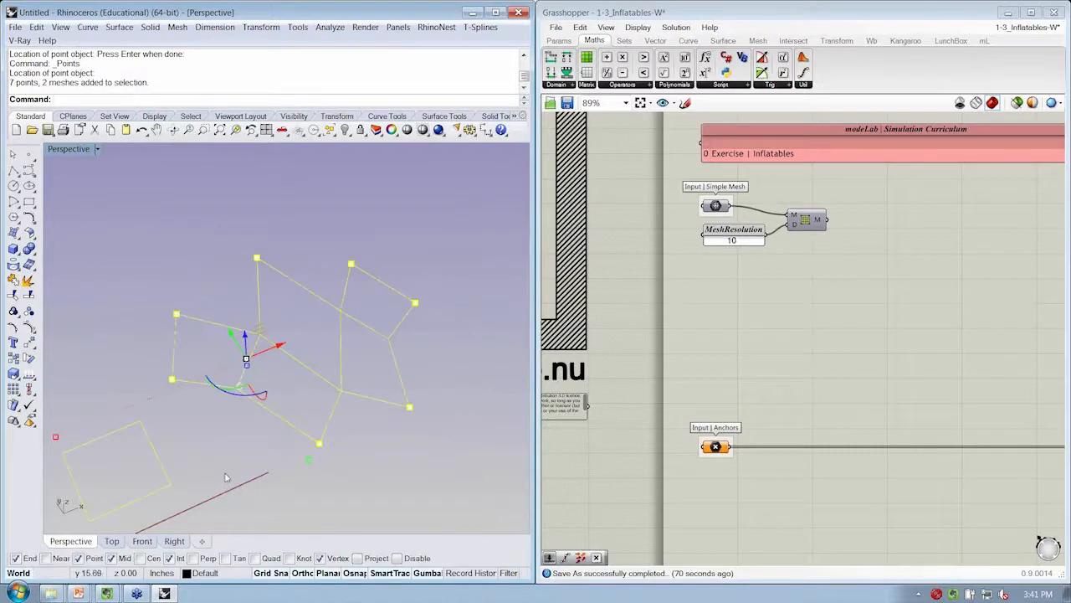
ctrl+click(116, 443)
right_click(715, 446)
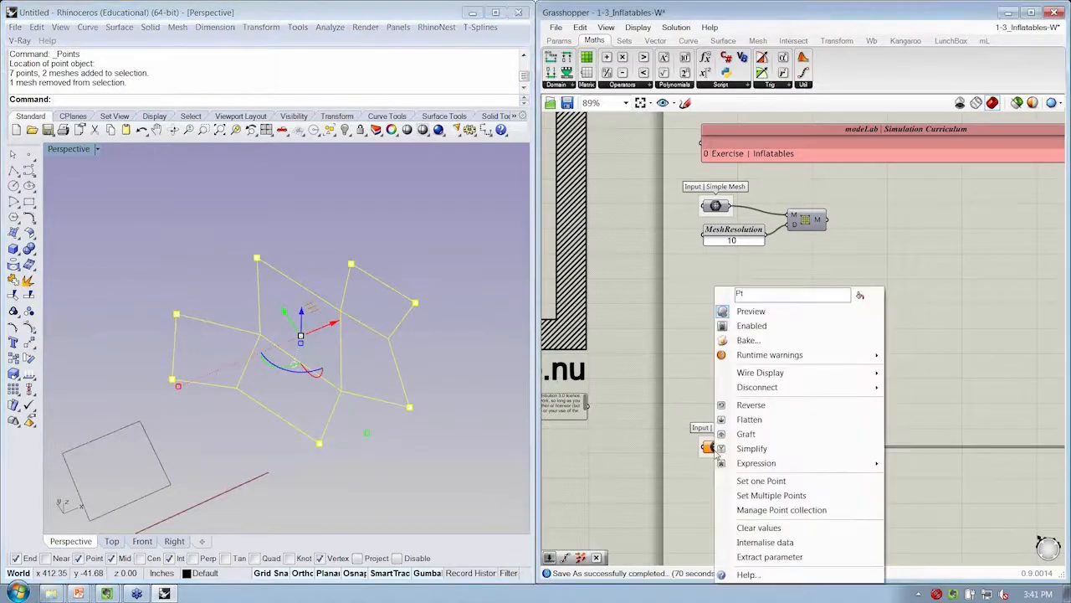
click(736, 495)
key(Escape)
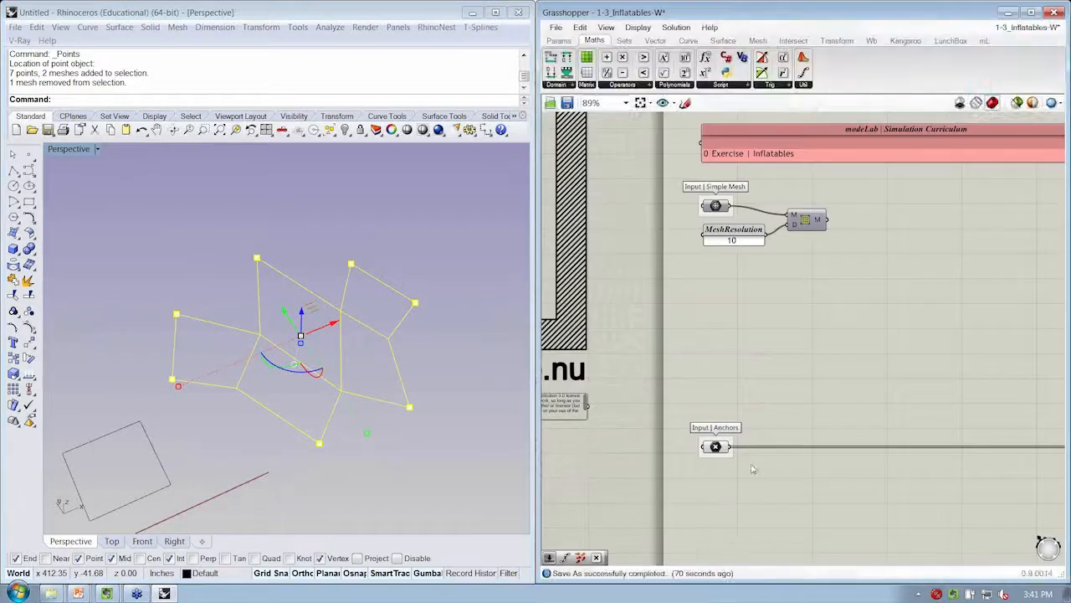
- Turn on the preview of the QuadDivide component and display the mesh edges of its subdivided result
scroll(705, 400, down, 2)
right_drag(318, 415, 393, 414)
scroll(392, 414, up, 2)
scroll(742, 262, up, 3)
right_drag(741, 263, 656, 235)
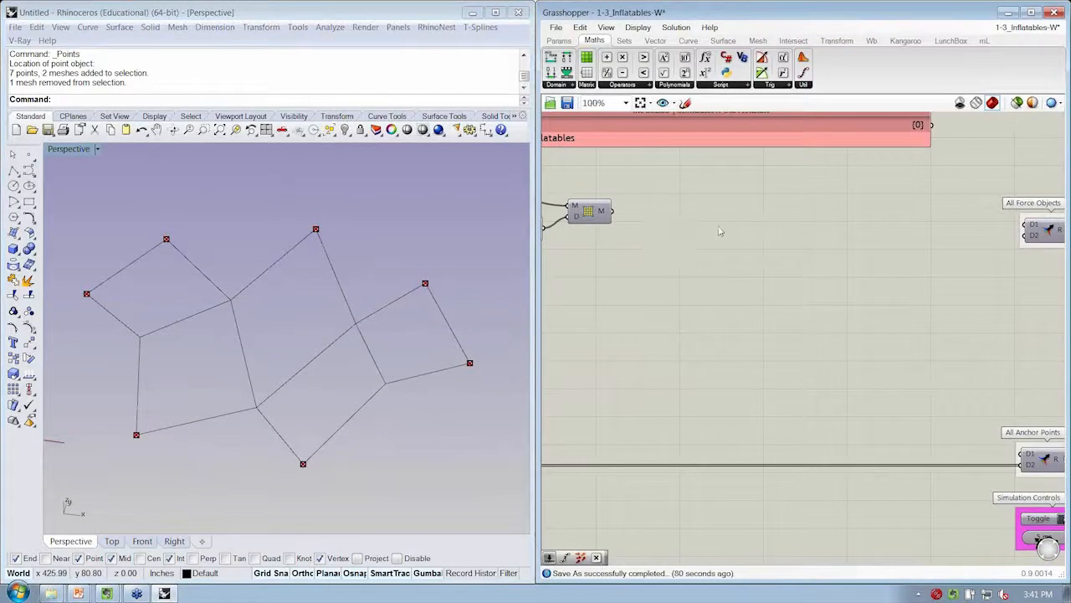
right_click(587, 212)
click(607, 238)
mouse_move(354, 354)
right_down()
mouse_move(318, 323)
mouse_move(369, 349)
right_up()
right_drag(602, 351, 608, 349)
key(ctrl+m)
right_drag(343, 426, 381, 416)
mouse_move(621, 306)
right_down()
mouse_move(631, 302)
mouse_move(621, 294)
right_up()
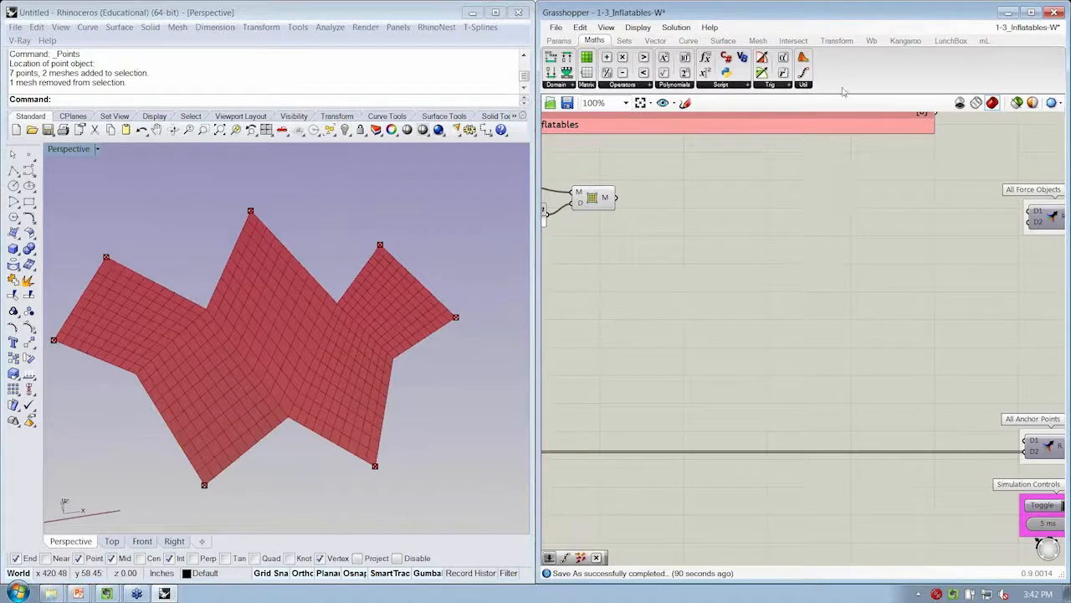
- Add a Kangaroo Pressure force component to the empty canvas area before the force objects and examine its inputs
click(904, 40)
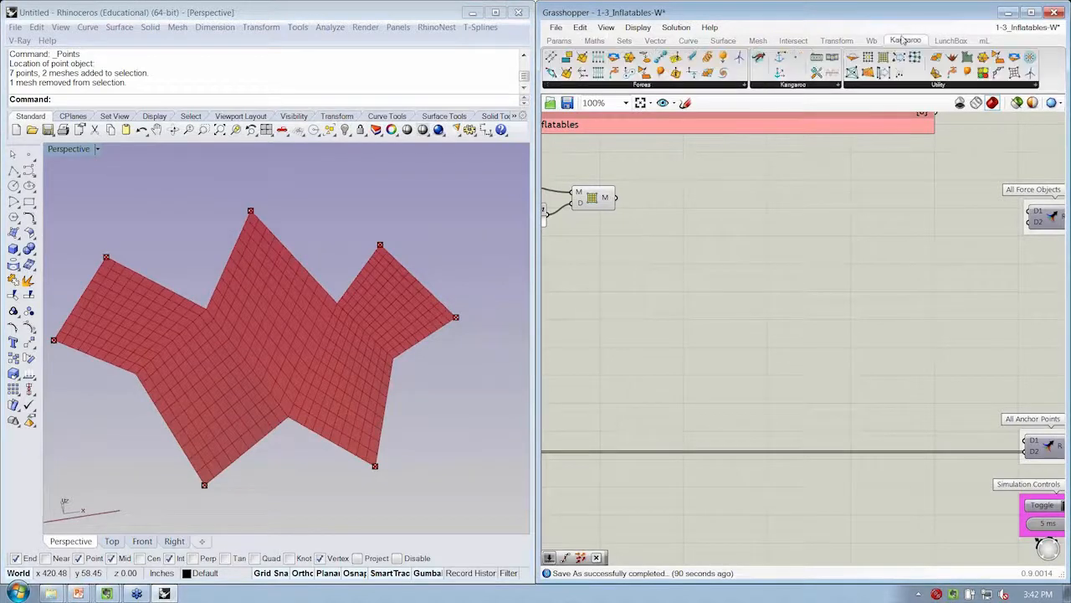
click(692, 85)
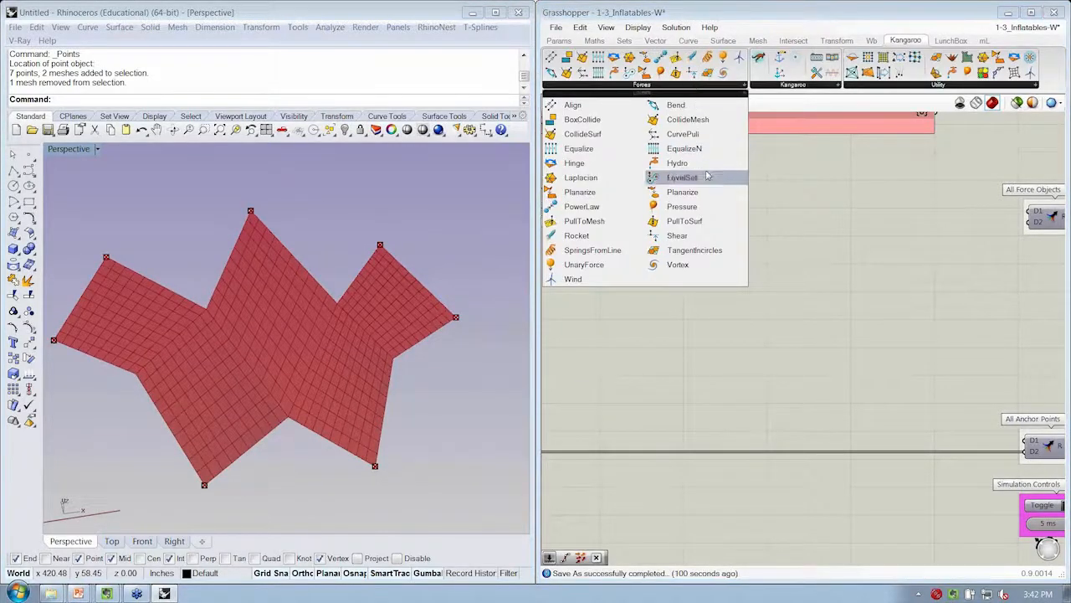
drag(678, 207, 888, 332)
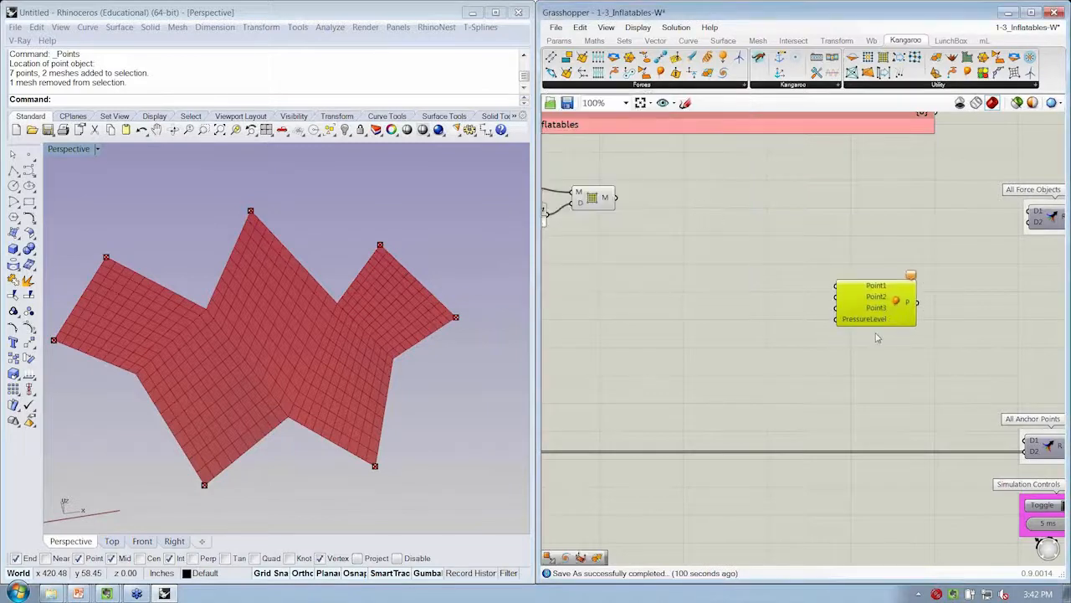
scroll(877, 343, up, 3)
mouse_move(889, 263)
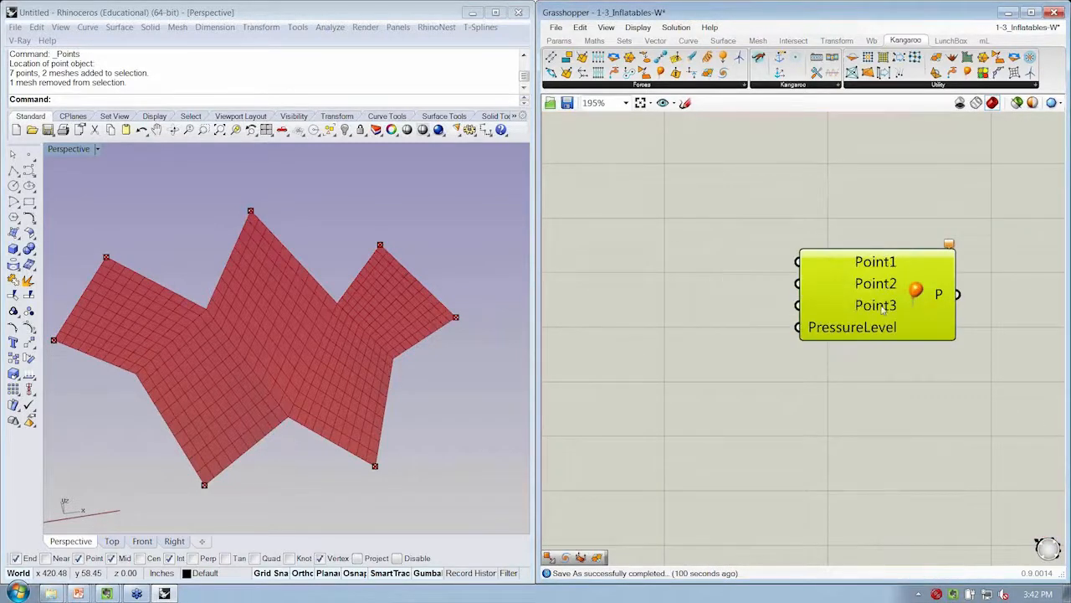
mouse_move(882, 311)
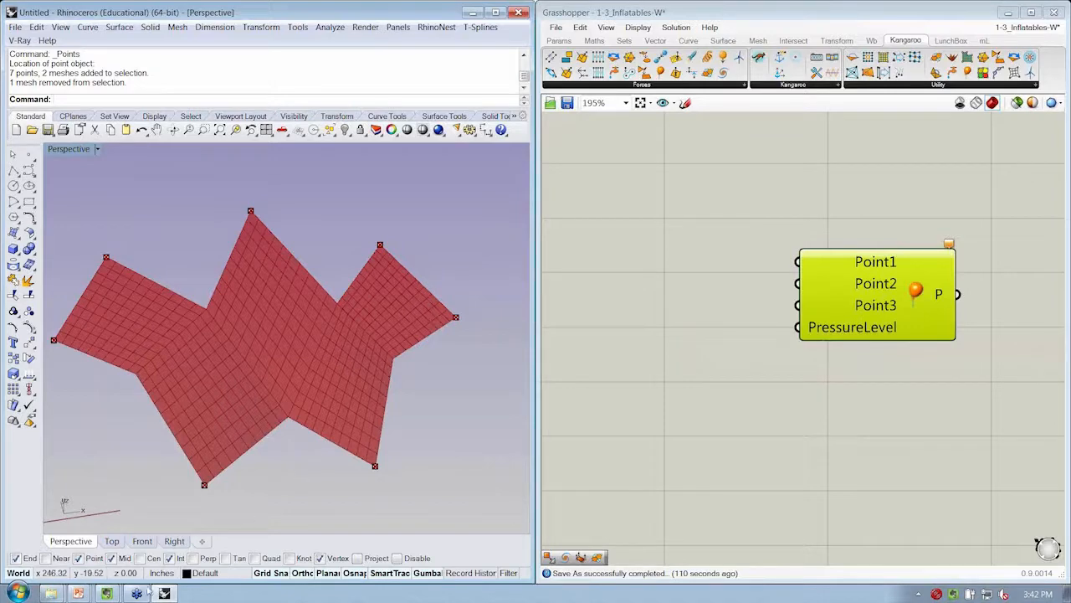
- Switch to the PowerPoint slides, examine the diagram of inflation forces acting on a dome, and return to Rhino and Grasshopper
mouse_move(90, 590)
click(92, 546)
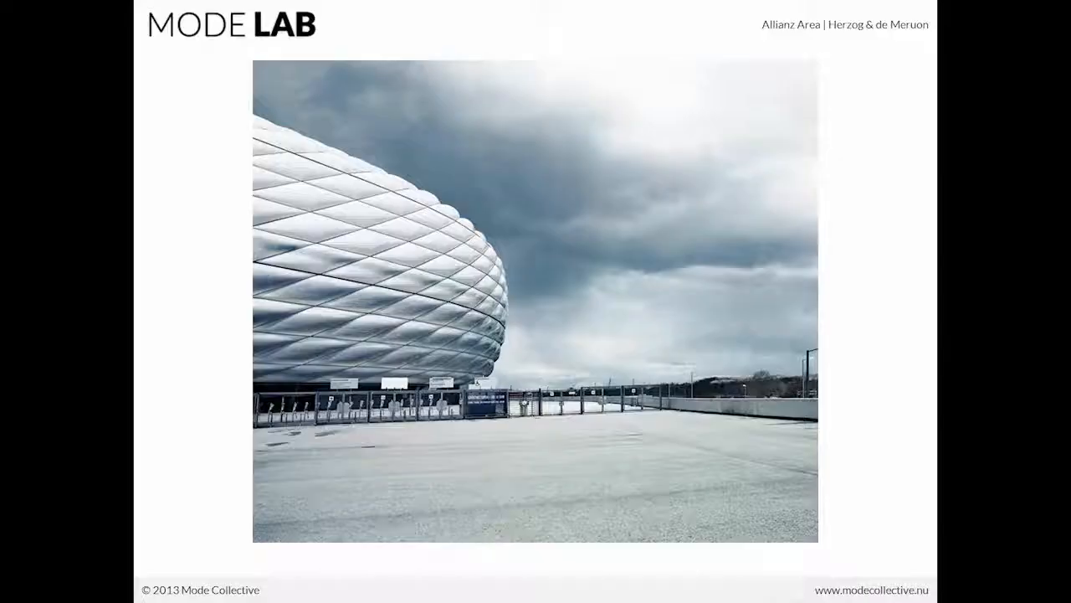
key(Right)
key(Right)
key(Right)
key(Right)
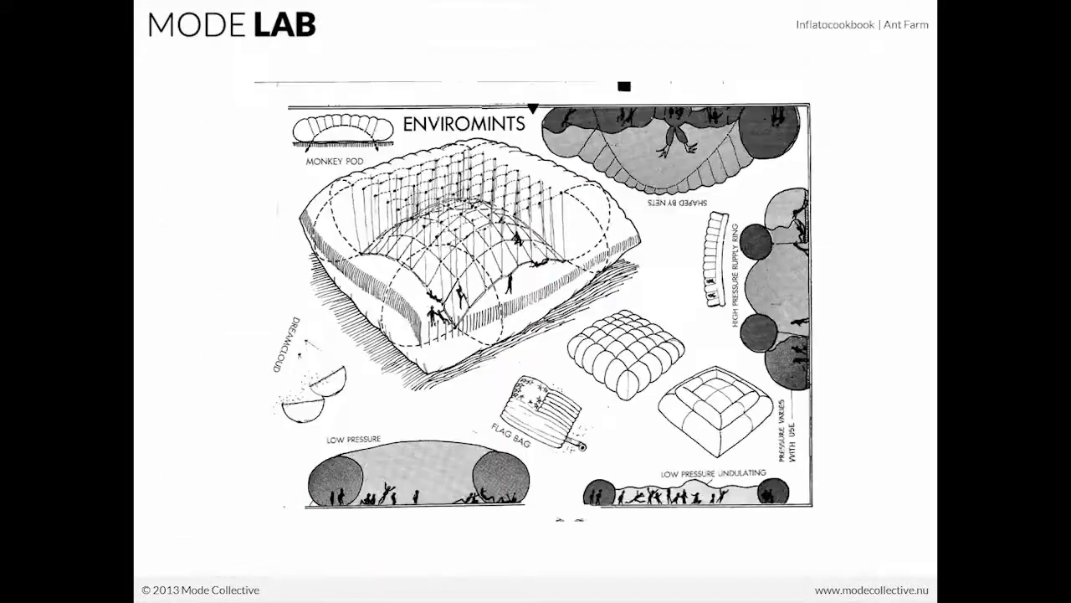
key(Left)
key(Left)
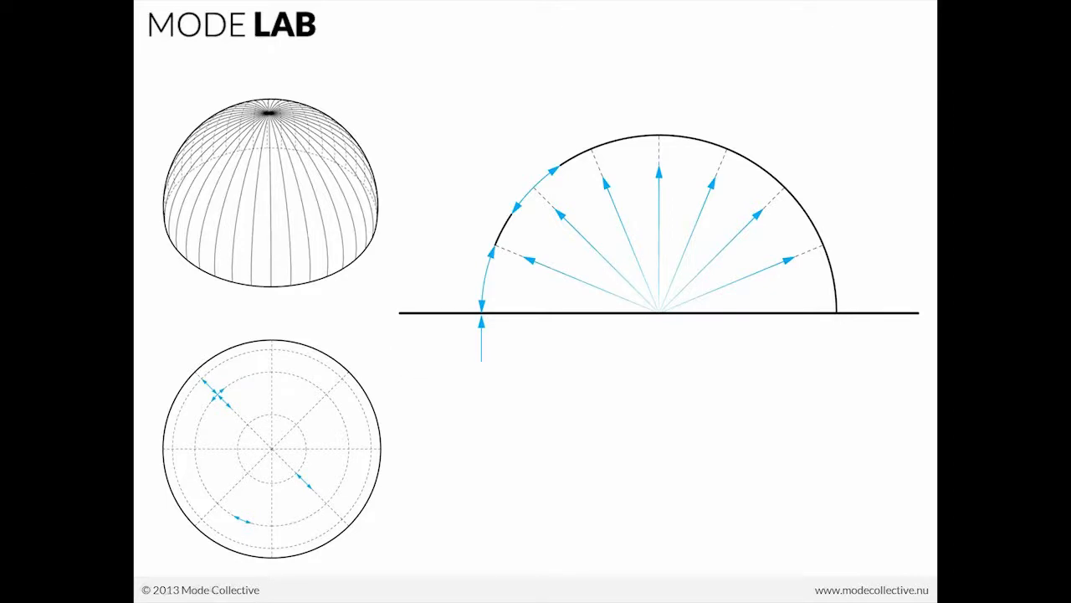
key(alt+Tab)
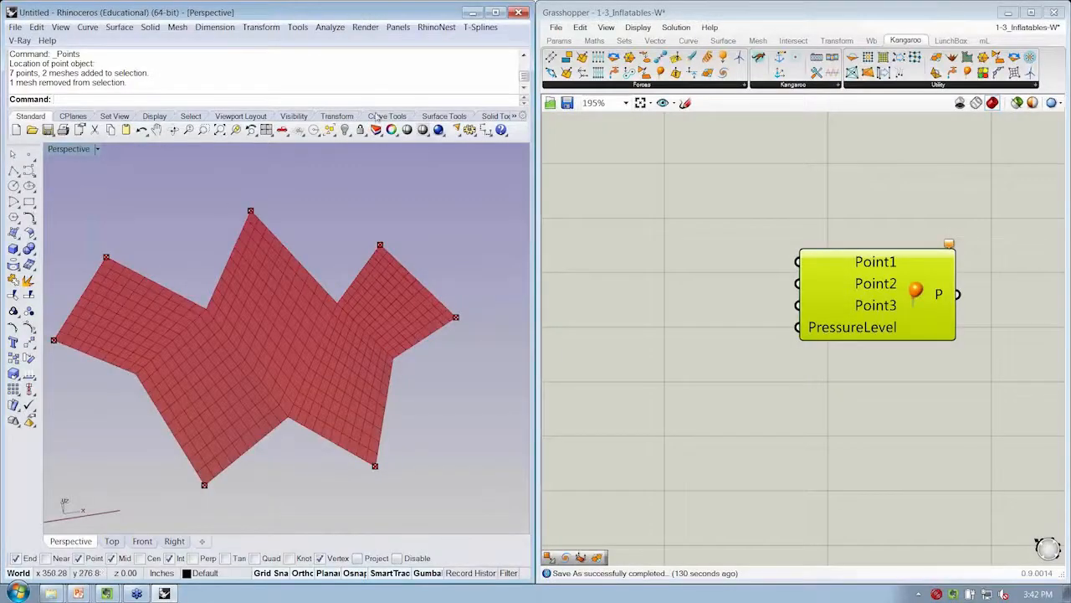
- Examine the quad faces of the subdivided mesh in the Perspective viewport and the mesh output of QuadDivide
right_drag(411, 303, 368, 352)
scroll(628, 298, down, 2)
right_drag(641, 295, 815, 301)
right_drag(367, 349, 331, 360)
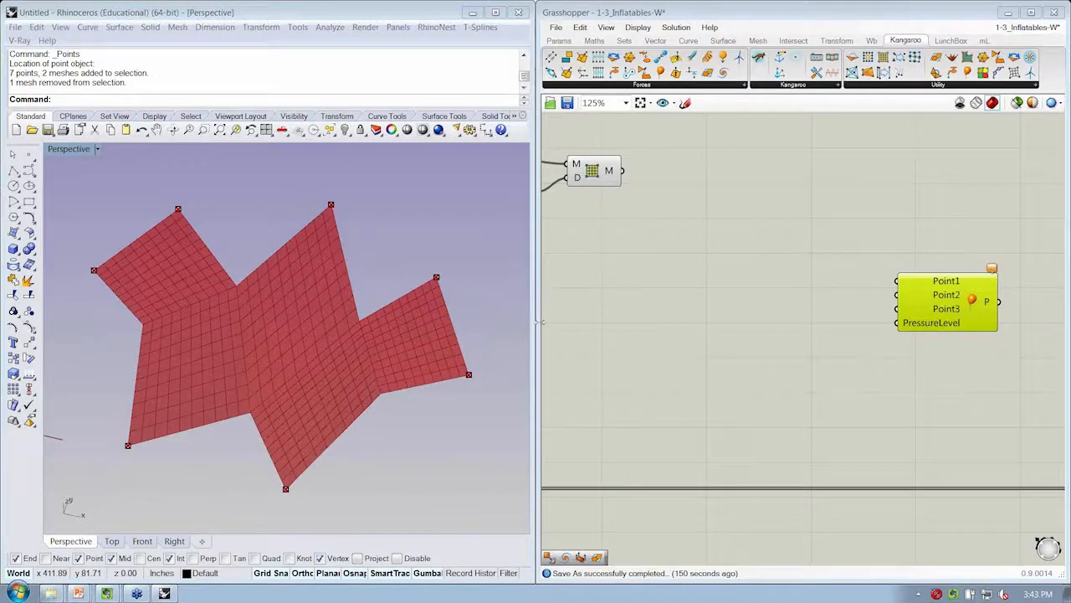
right_drag(314, 358, 381, 283)
mouse_move(609, 172)
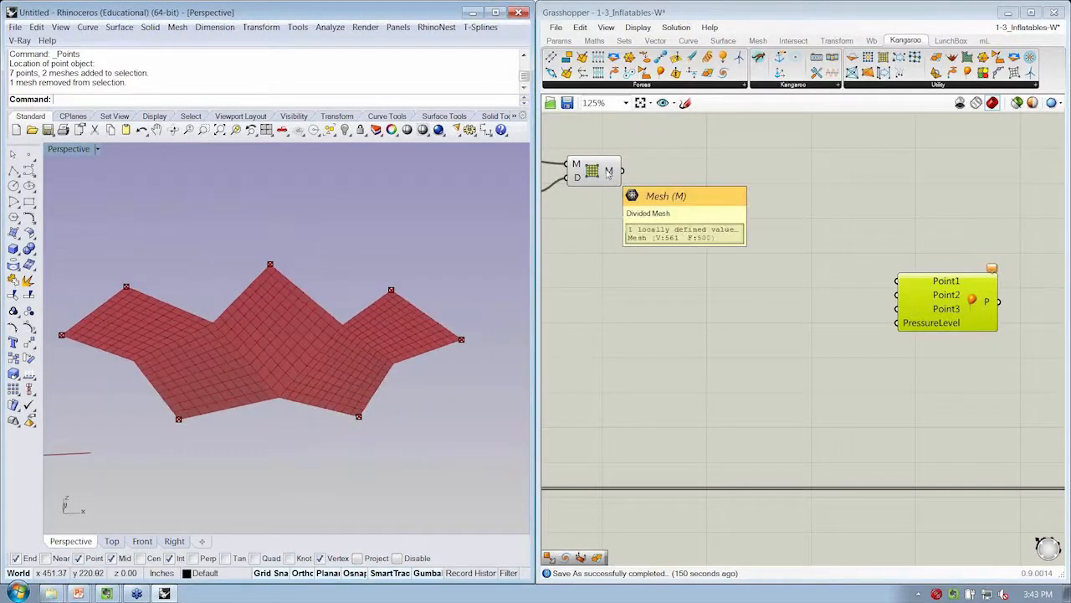
scroll(641, 169, up, 1)
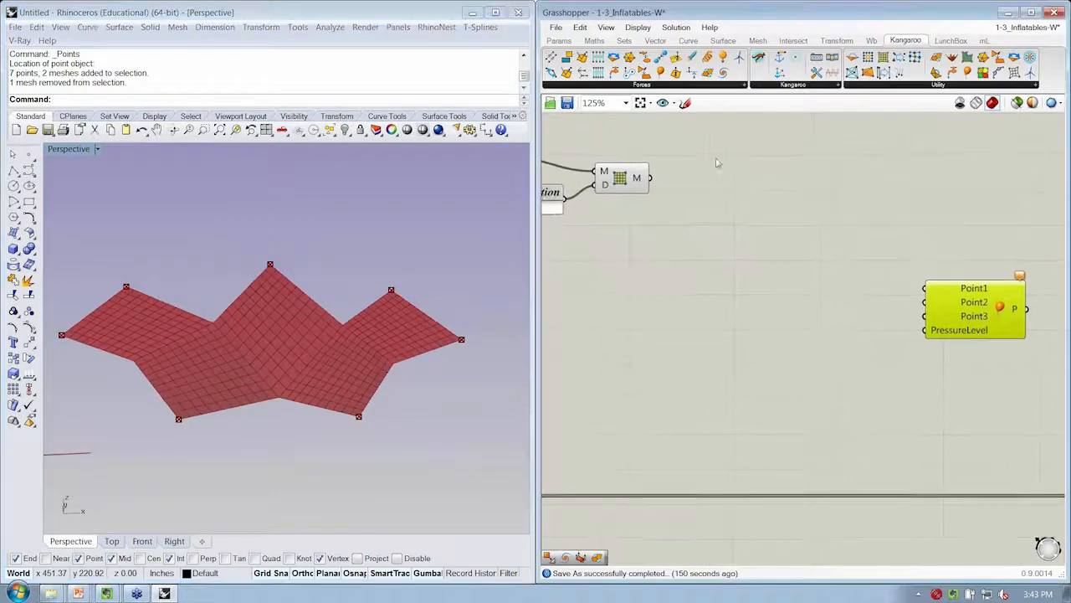
right_drag(446, 455, 387, 421)
scroll(388, 421, up, 5)
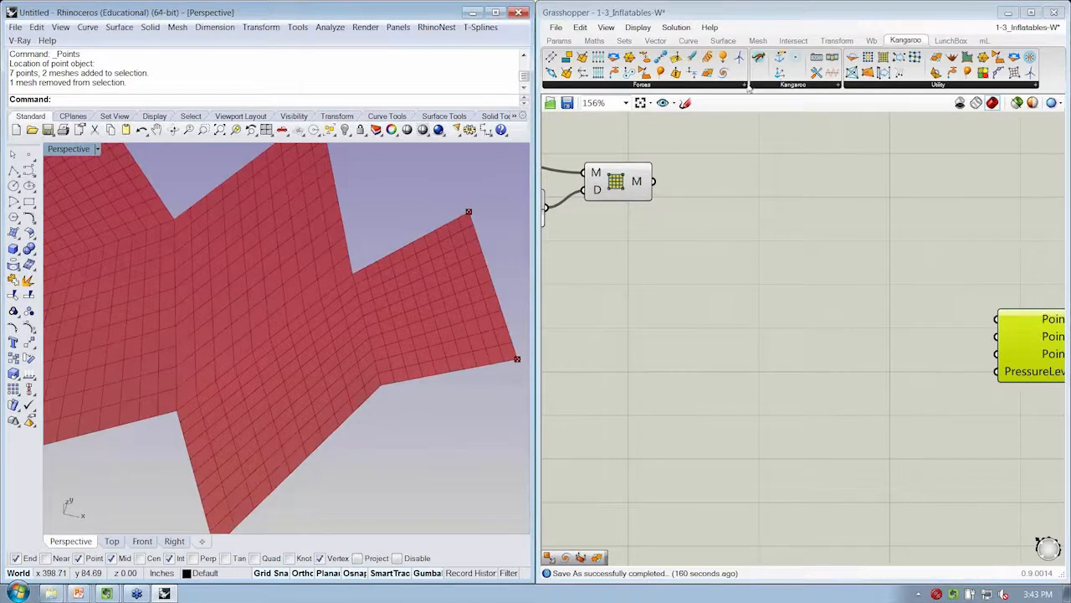
- Add a Triangulate mesh component and connect the QuadDivide mesh output to its input
click(757, 40)
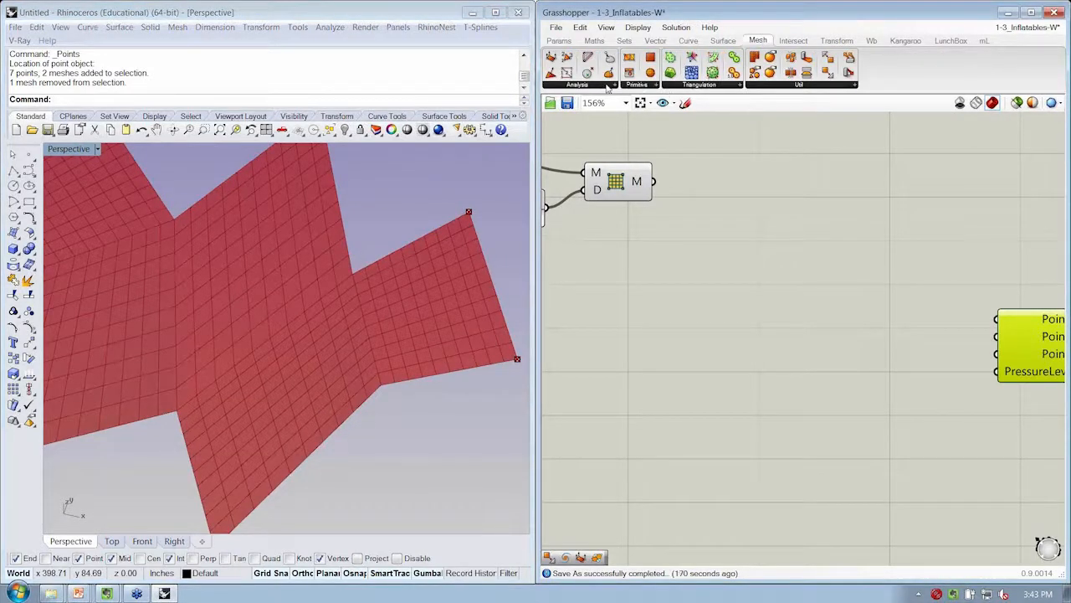
click(764, 85)
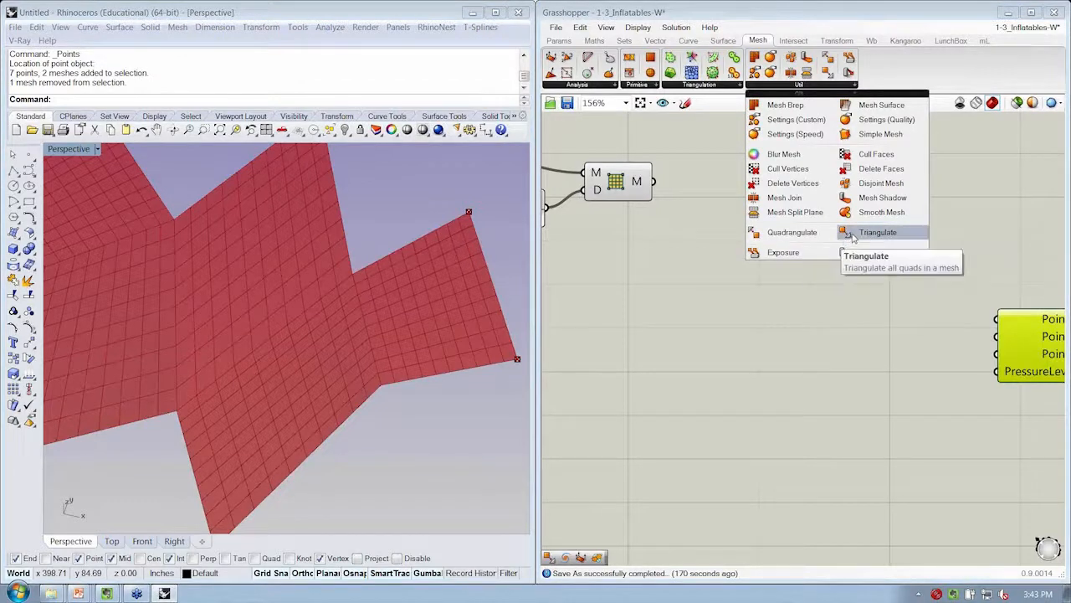
drag(851, 239, 713, 244)
drag(653, 182, 685, 242)
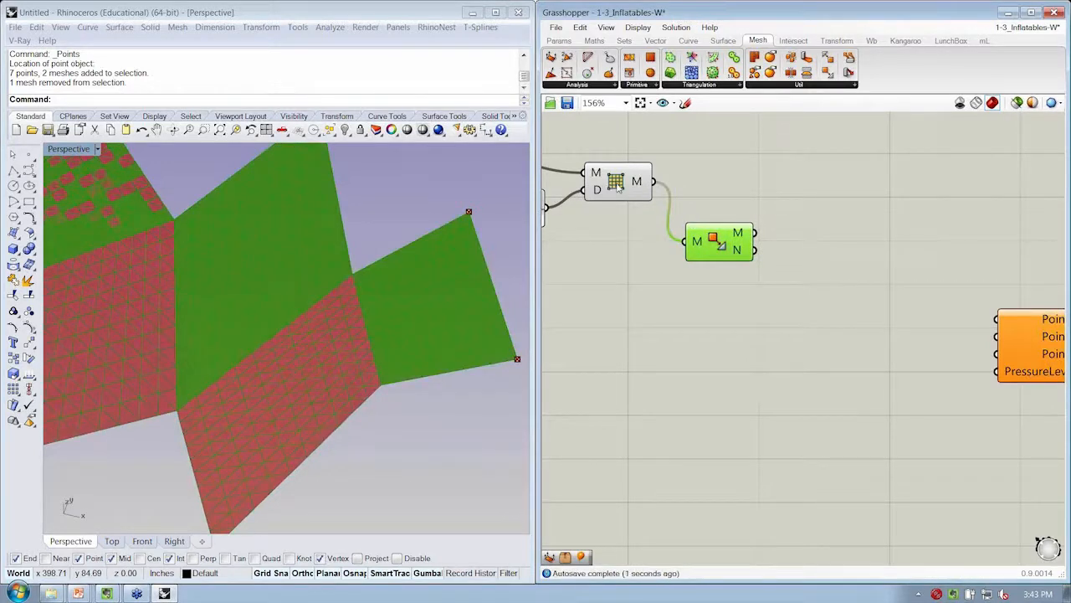
- Turn off the preview of QuadDivide and examine the triangulated mesh in Rhino and its face data
right_click(617, 185)
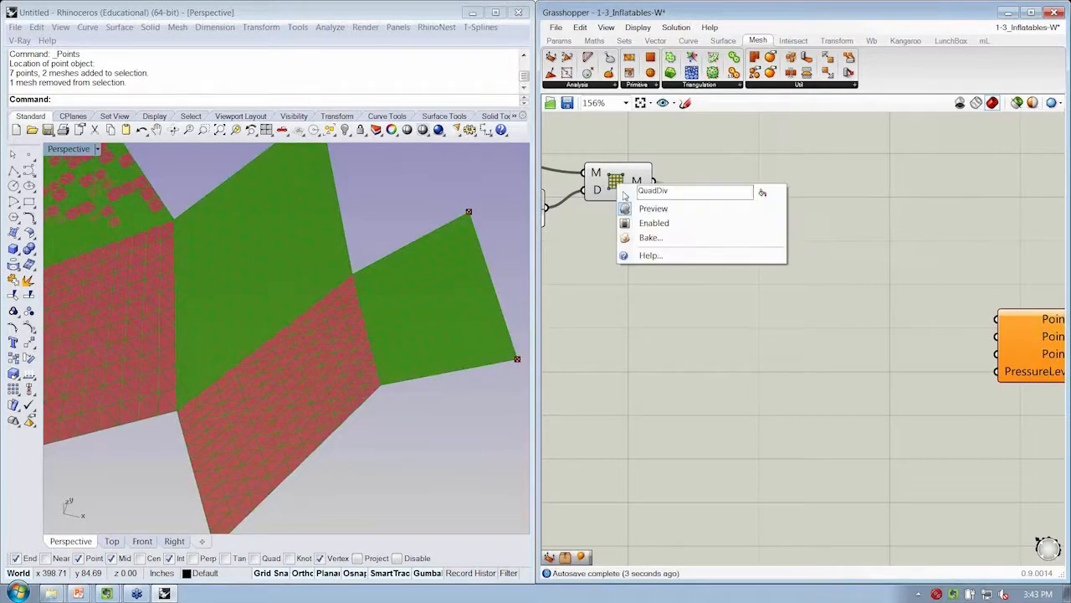
click(650, 208)
right_drag(420, 272, 164, 268)
scroll(188, 231, up, 3)
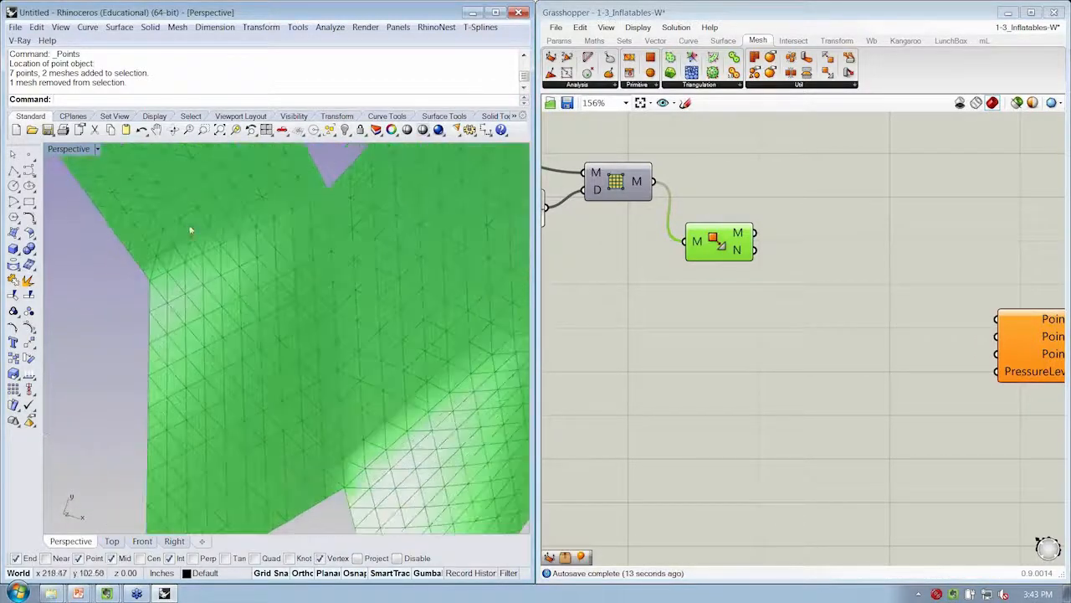
right_drag(191, 223, 163, 252)
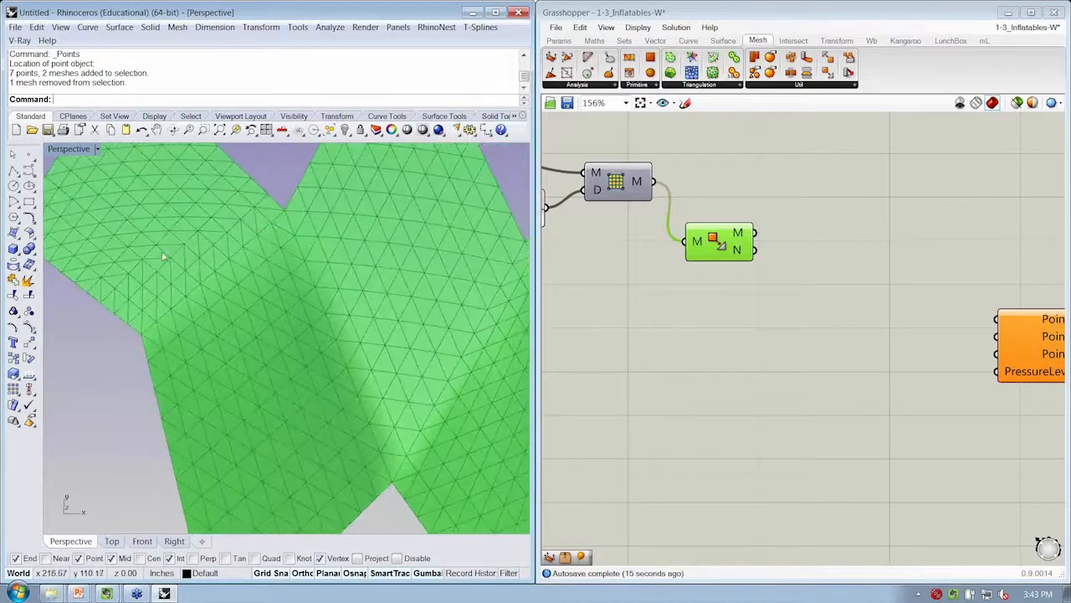
scroll(318, 225, down, 5)
shift+right_drag(306, 234, 267, 242)
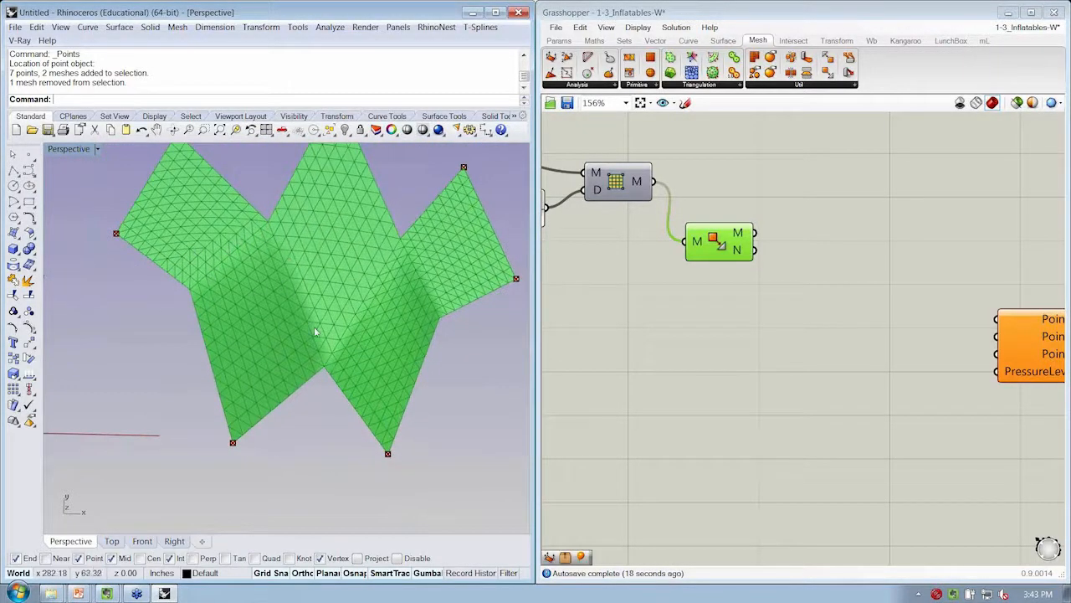
right_drag(317, 332, 363, 315)
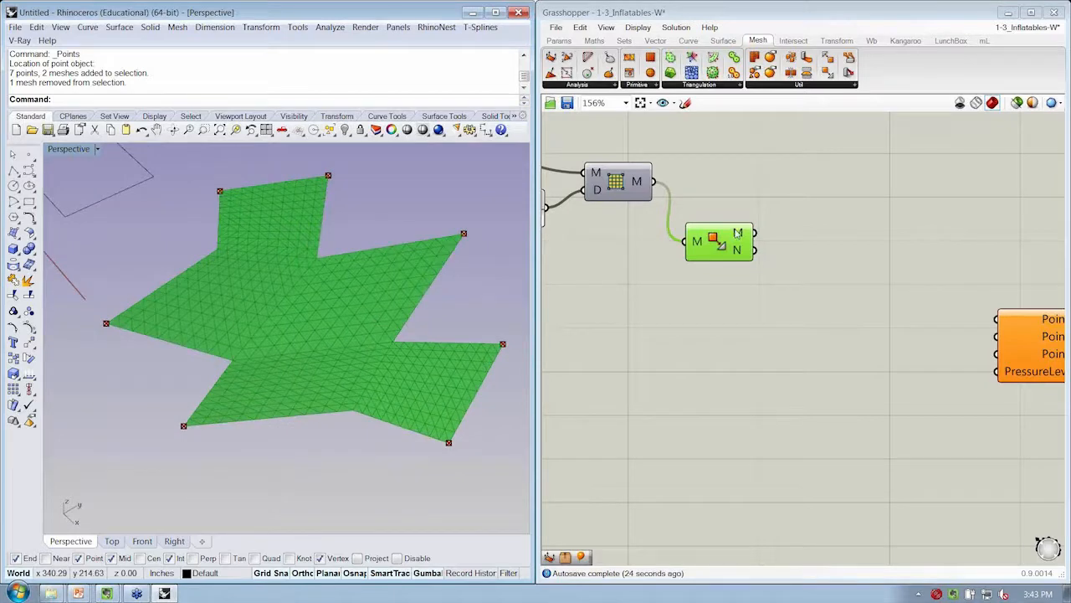
mouse_move(738, 233)
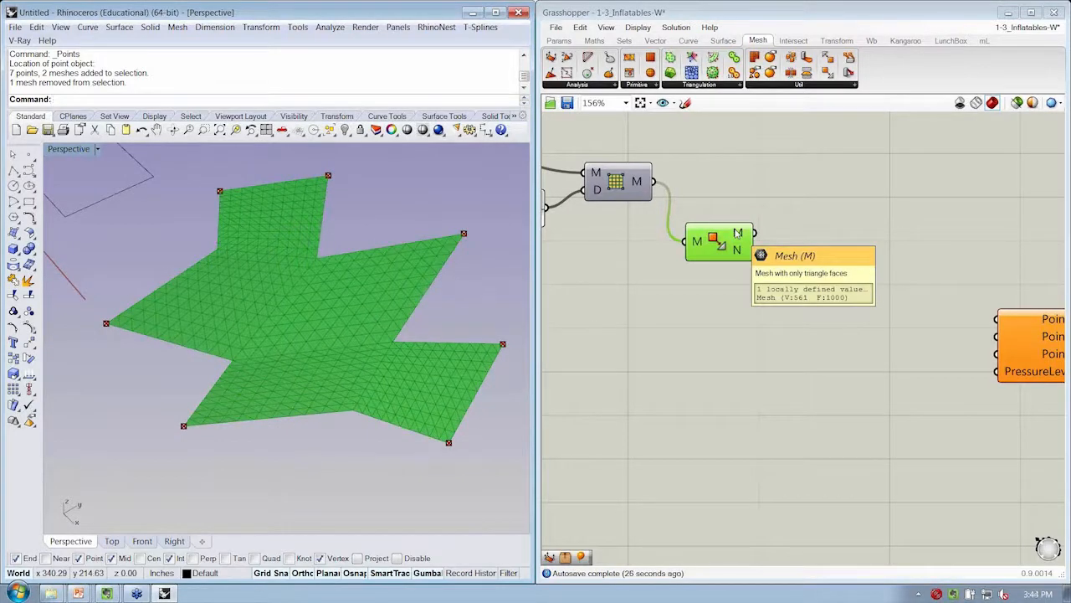
- Deselect the Triangulate component and move the Pressure component closer to it
click(734, 299)
right_drag(726, 272, 675, 306)
click(675, 287)
click(676, 306)
scroll(880, 368, down, 1)
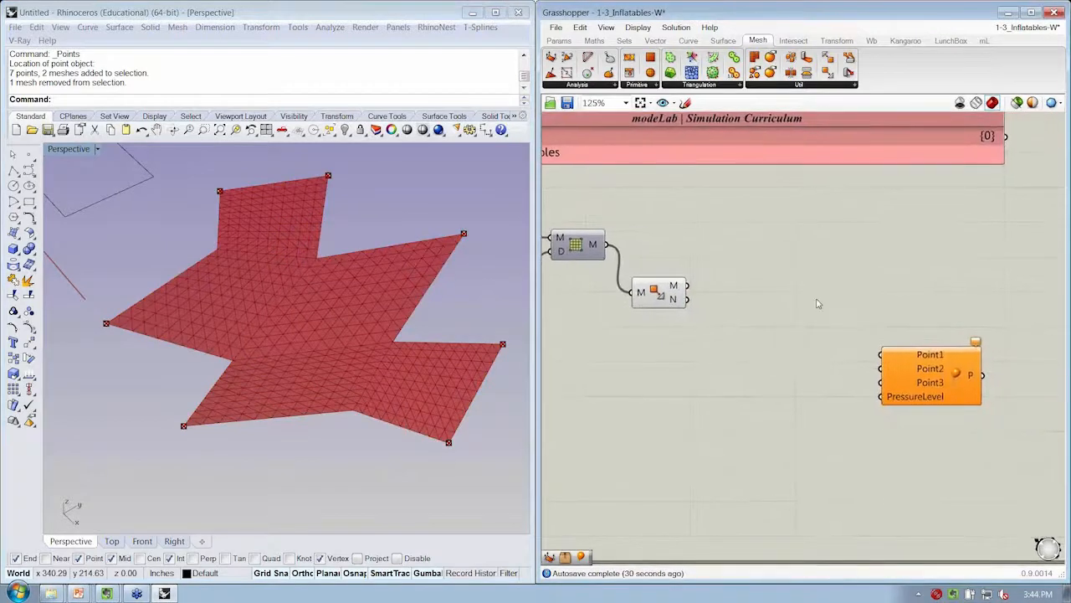
drag(923, 387, 873, 345)
- Examine the mesh's triangle corners up close and reposition the Pressure component, leaving room for another component beside Triangulate
mouse_move(681, 287)
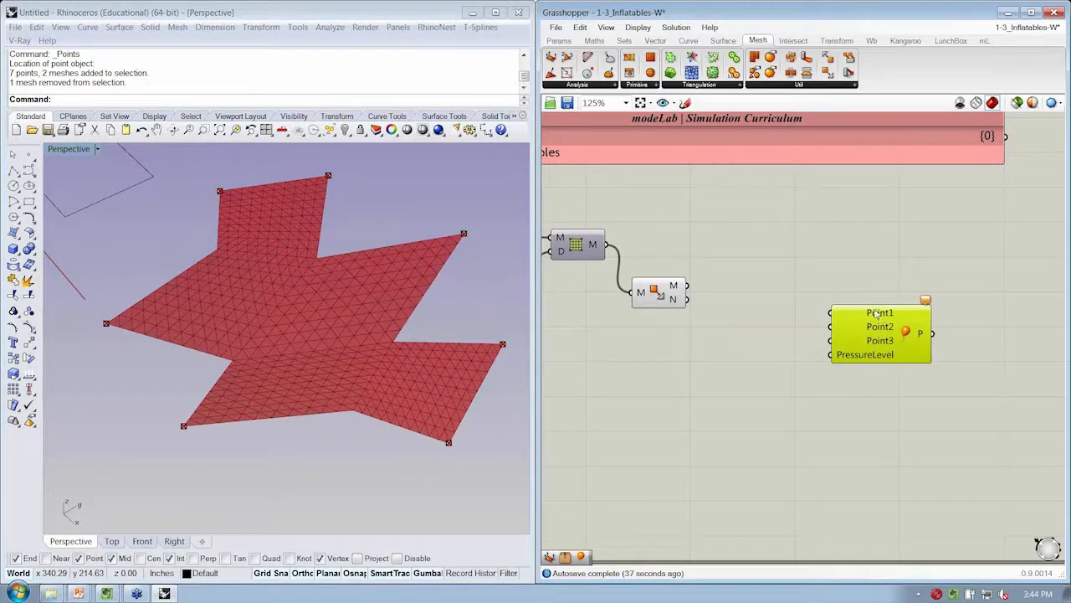
right_drag(837, 346, 815, 342)
right_drag(252, 371, 241, 393)
scroll(241, 395, up, 5)
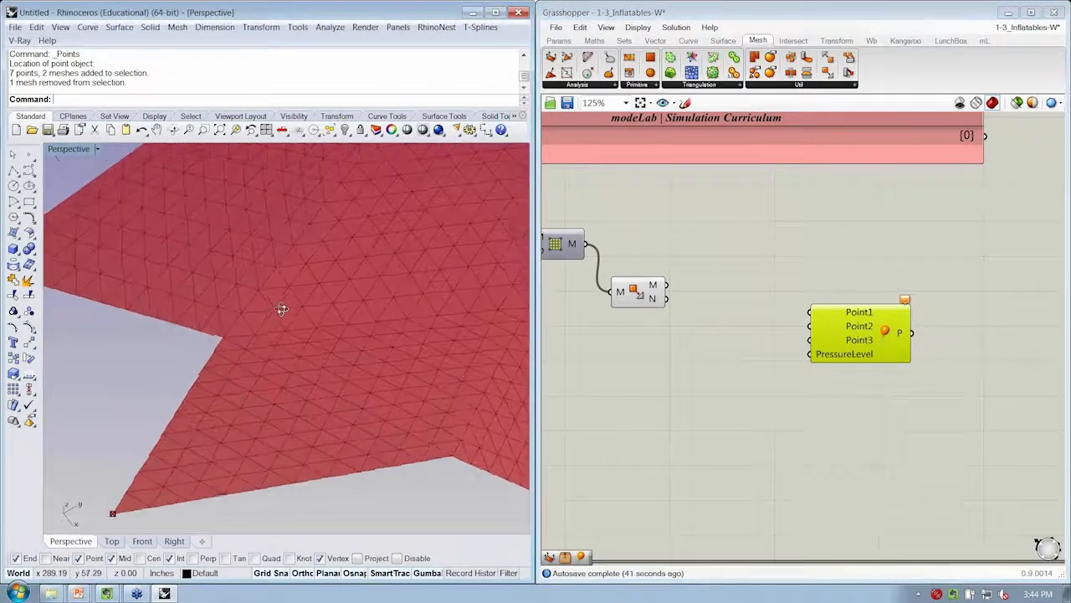
mouse_move(282, 310)
right_down()
mouse_move(342, 234)
mouse_move(297, 306)
right_up()
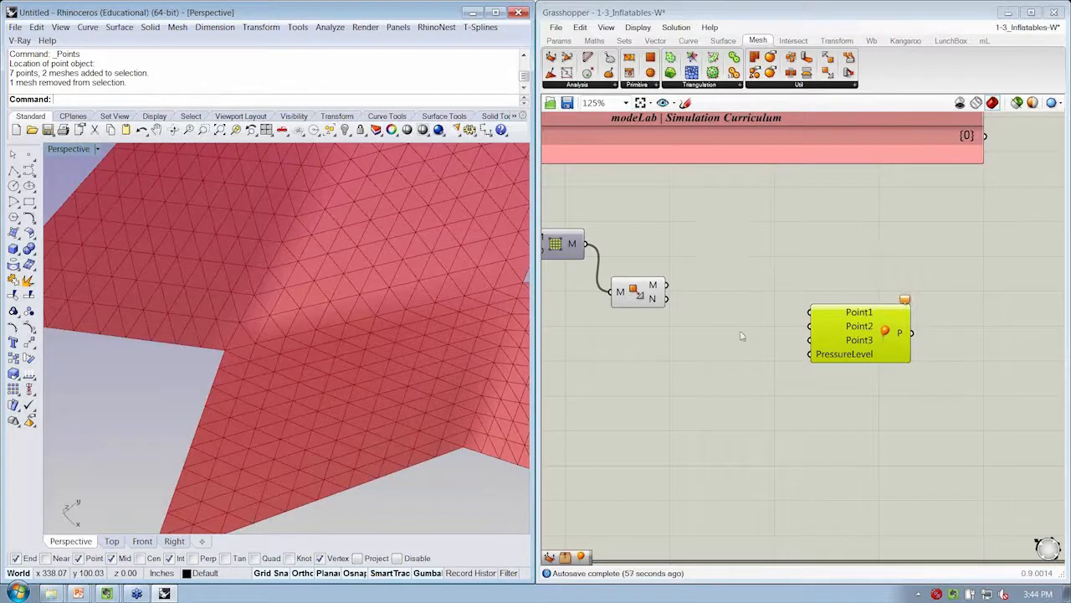
mouse_move(791, 306)
right_down()
mouse_move(777, 310)
mouse_move(778, 298)
right_up()
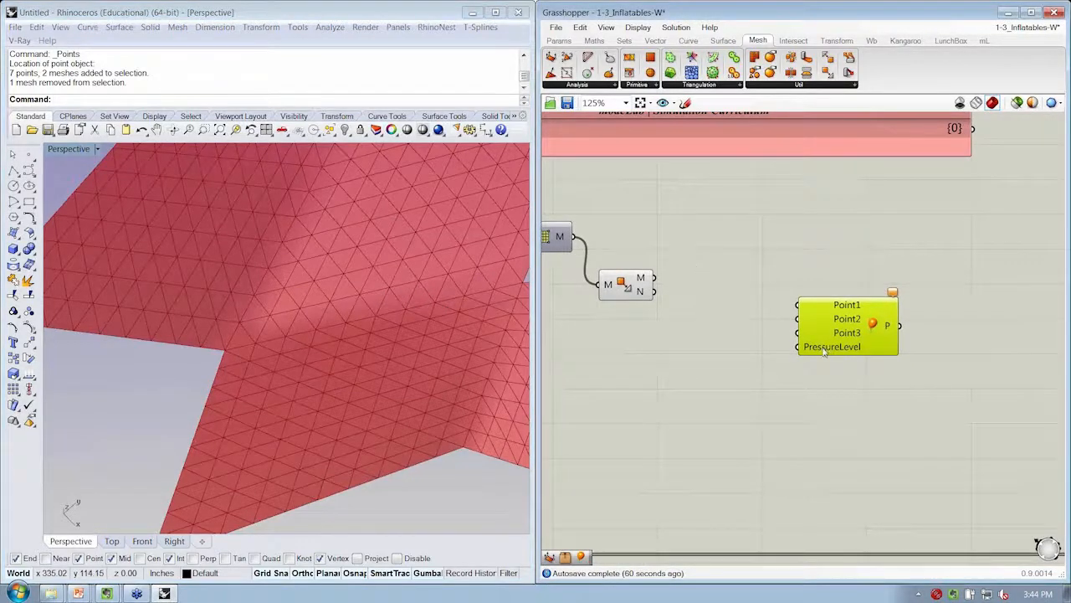
drag(824, 352, 805, 332)
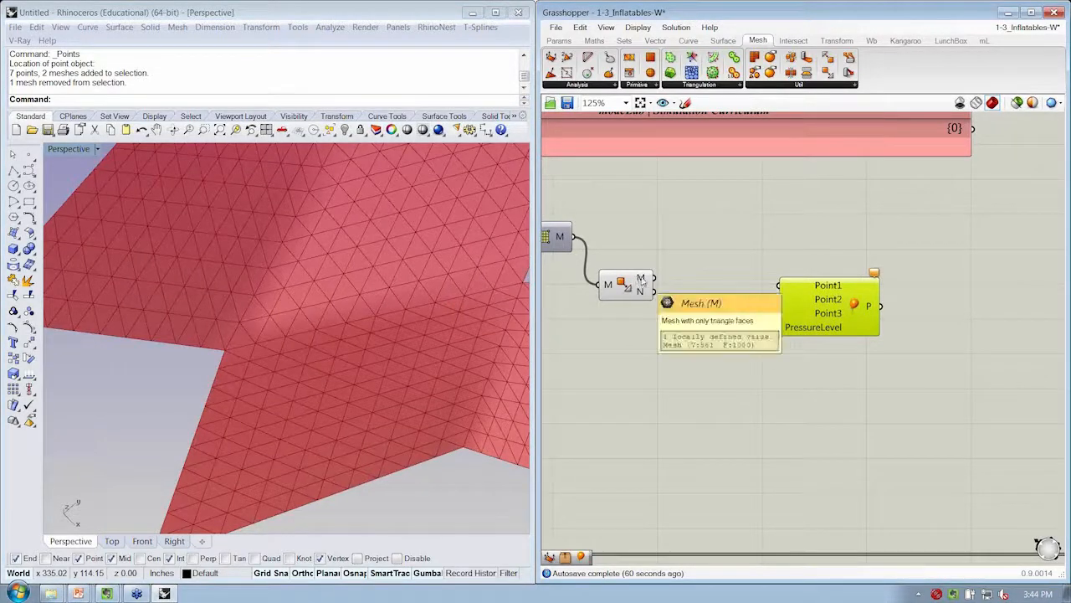
drag(815, 304, 876, 304)
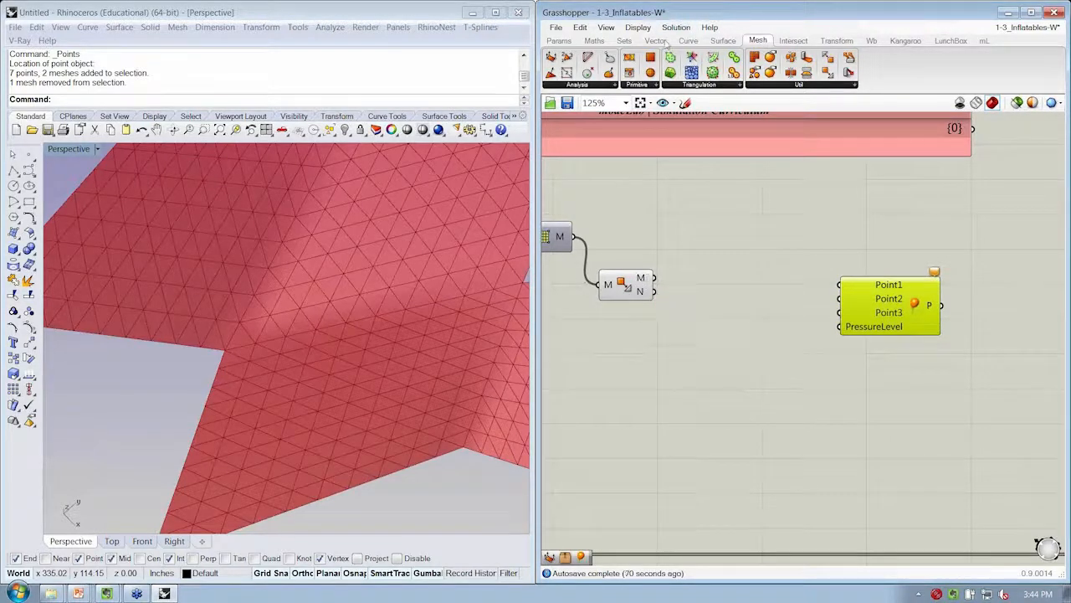
- Add a Decompose mesh component and connect the Triangulate mesh output to it
click(641, 84)
click(604, 84)
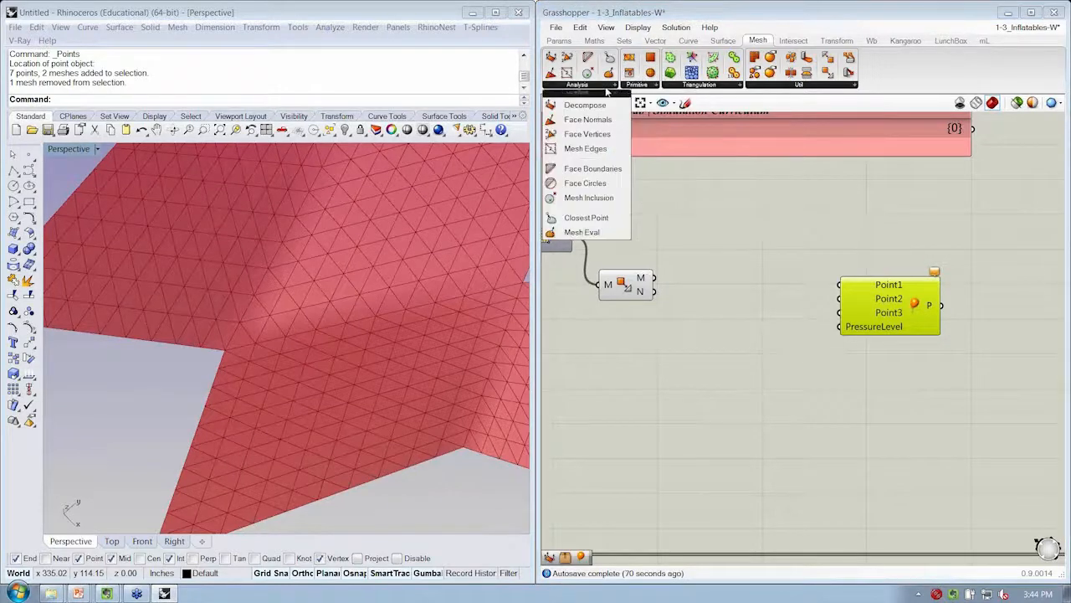
drag(586, 105, 704, 339)
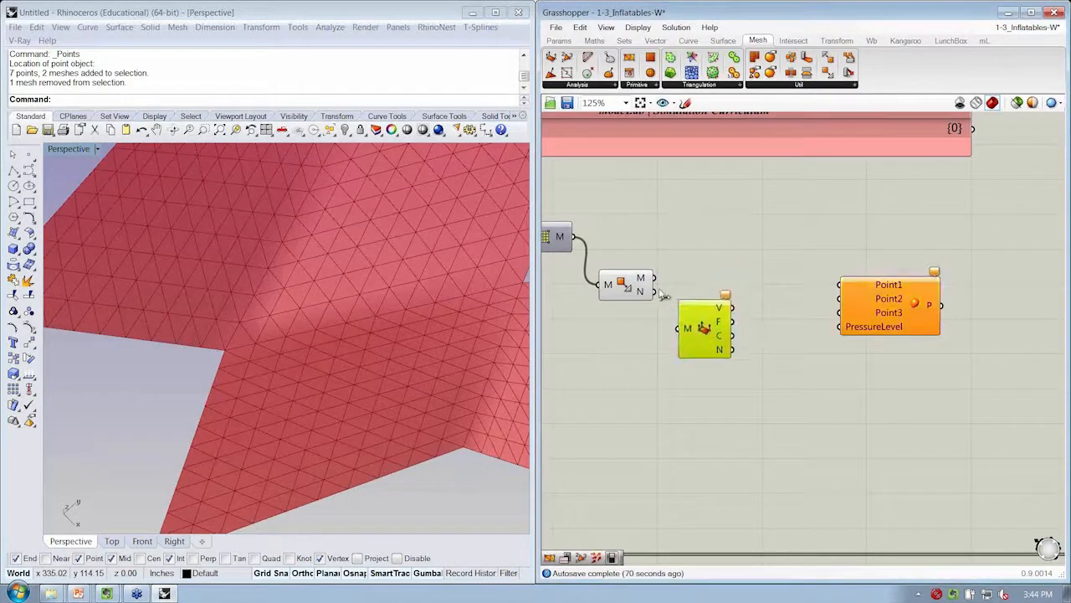
drag(654, 277, 677, 328)
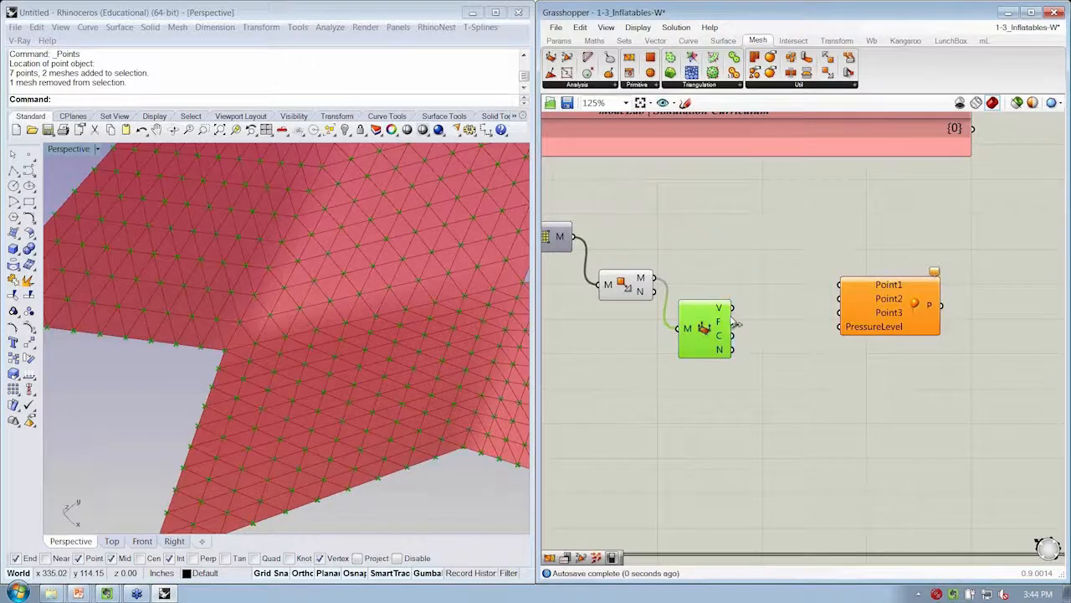
- Check the vertex and face outputs of Decompose and move the Pressure component lower and farther from it
mouse_move(725, 310)
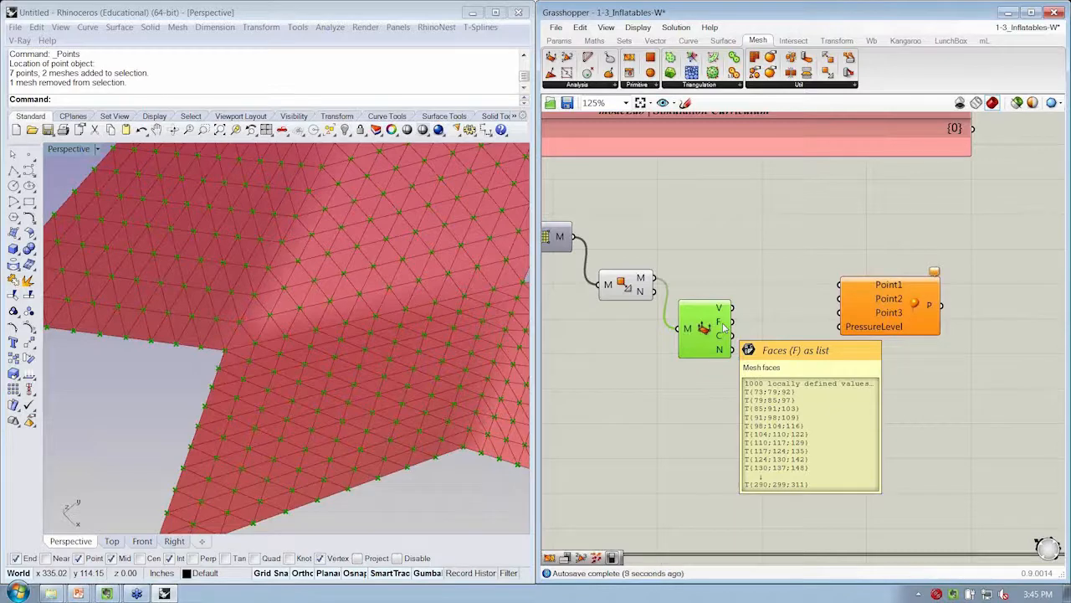
right_drag(723, 326, 651, 361)
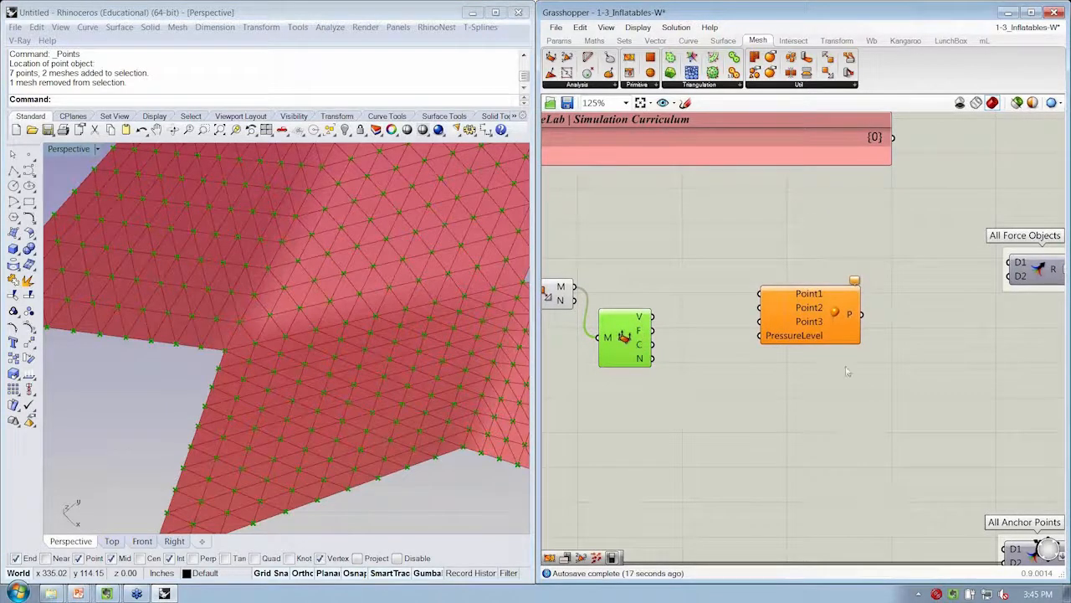
drag(818, 343, 856, 395)
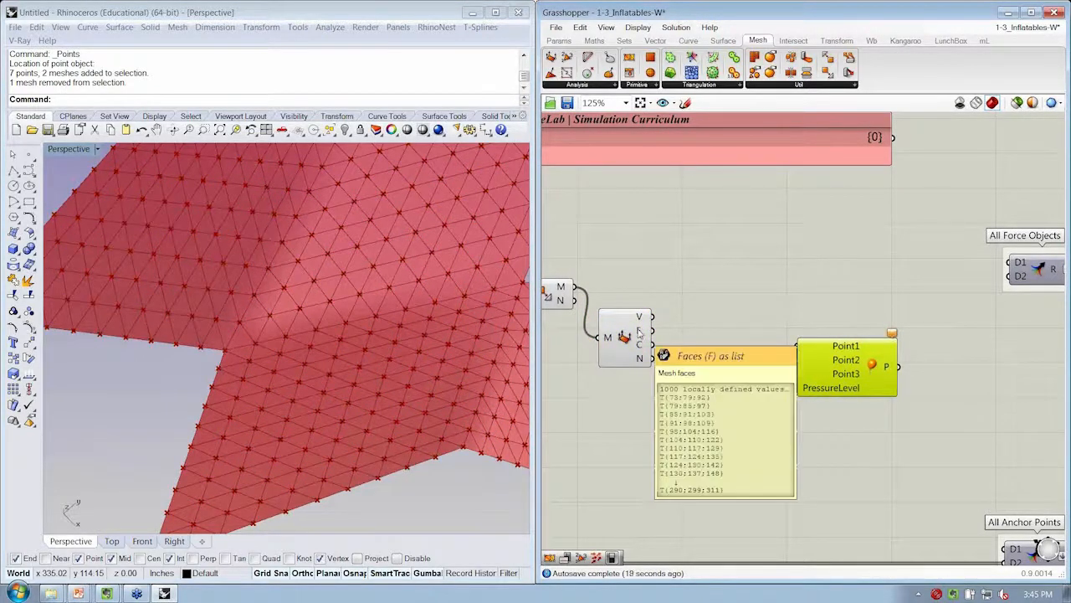
- Add a Panel above the Decompose component and connect the mesh faces output to it
click(559, 40)
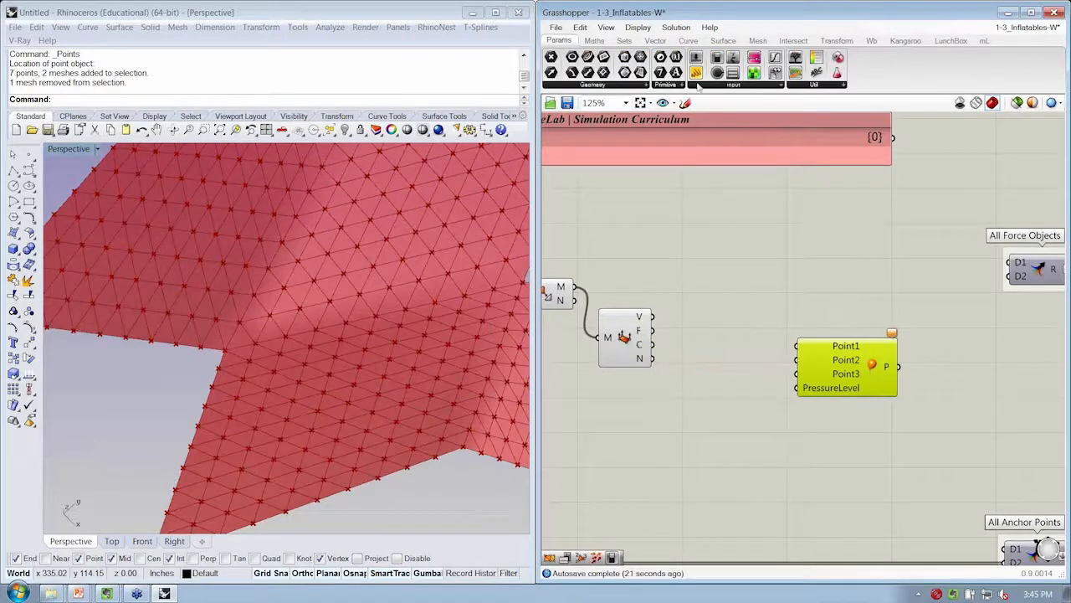
drag(697, 77, 736, 273)
drag(652, 330, 679, 272)
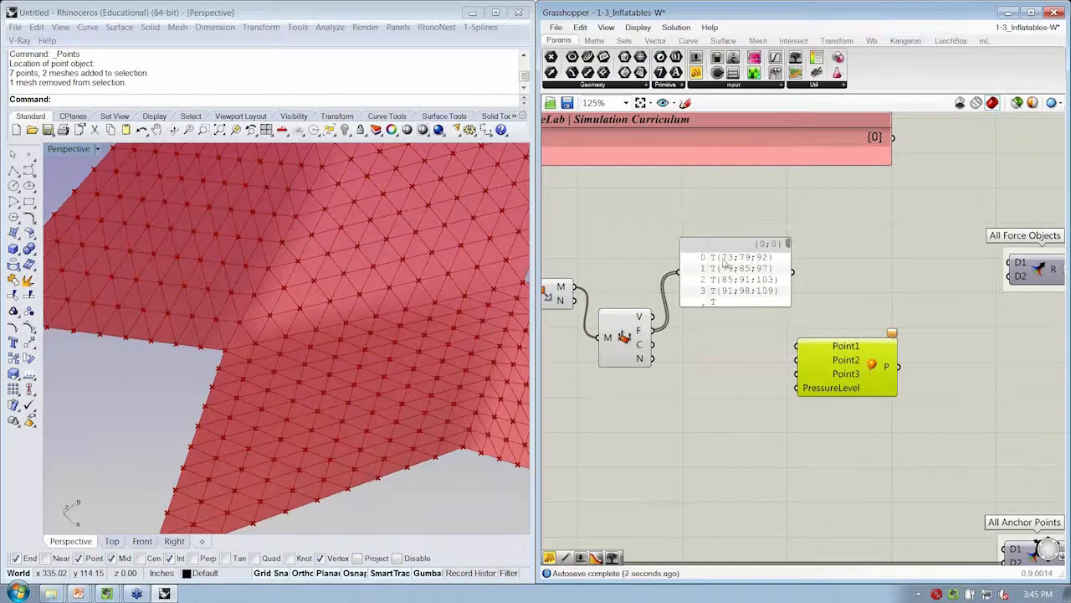
mouse_move(328, 308)
right_down()
mouse_move(334, 292)
mouse_move(342, 308)
right_up()
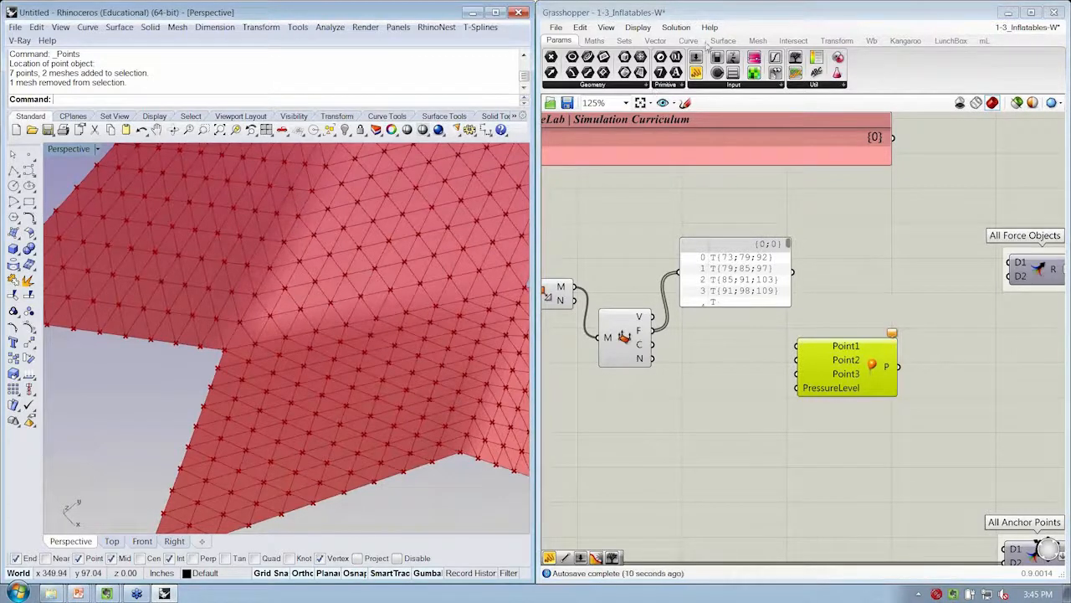
- Add a Face Vertices component beside Decompose and connect the mesh faces output to it
click(756, 41)
click(616, 86)
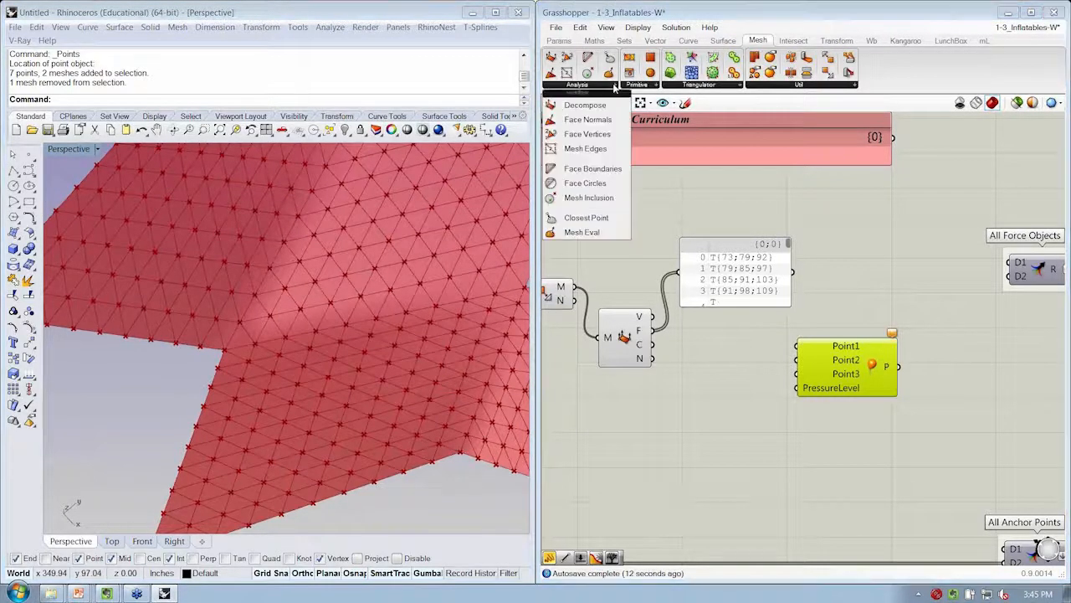
click(602, 136)
click(705, 375)
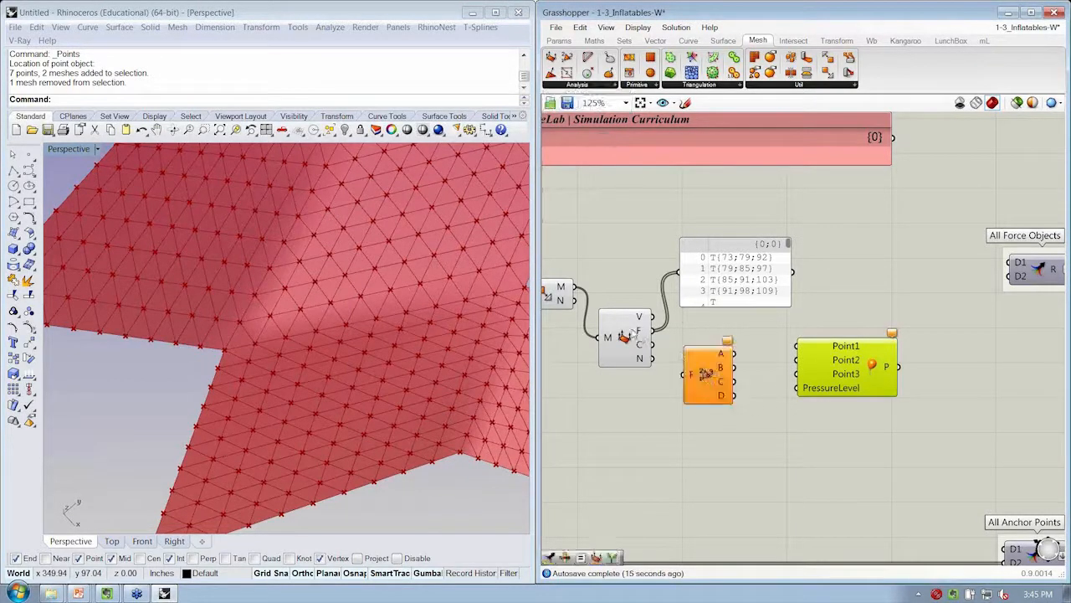
drag(651, 330, 684, 290)
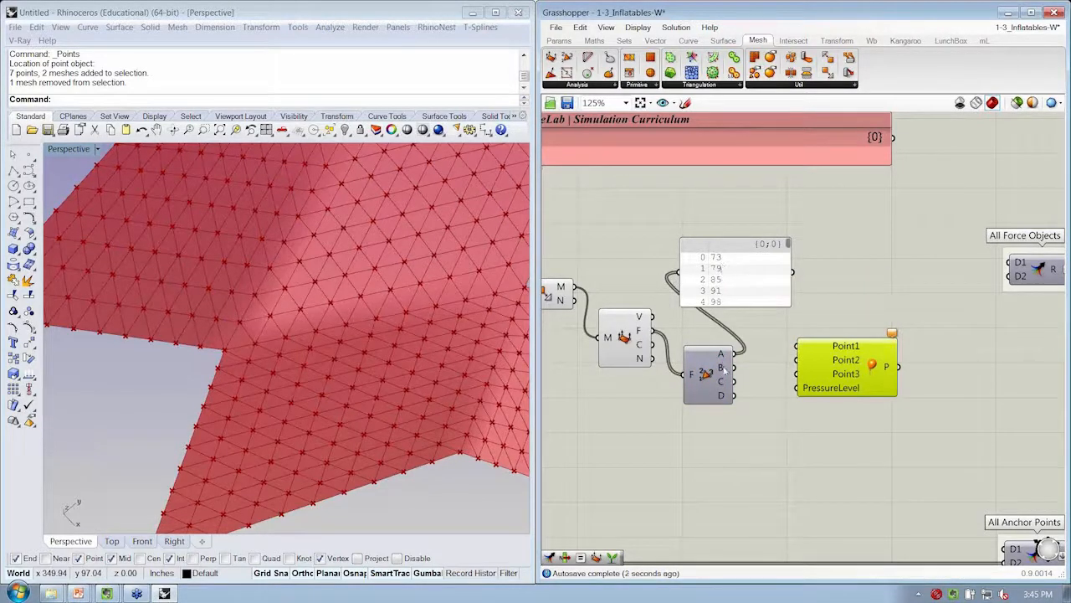
- Check Face Vertices outputs B and C in the panel against the Decompose vertex list, and delete the panel
drag(734, 368, 684, 277)
drag(733, 381, 684, 276)
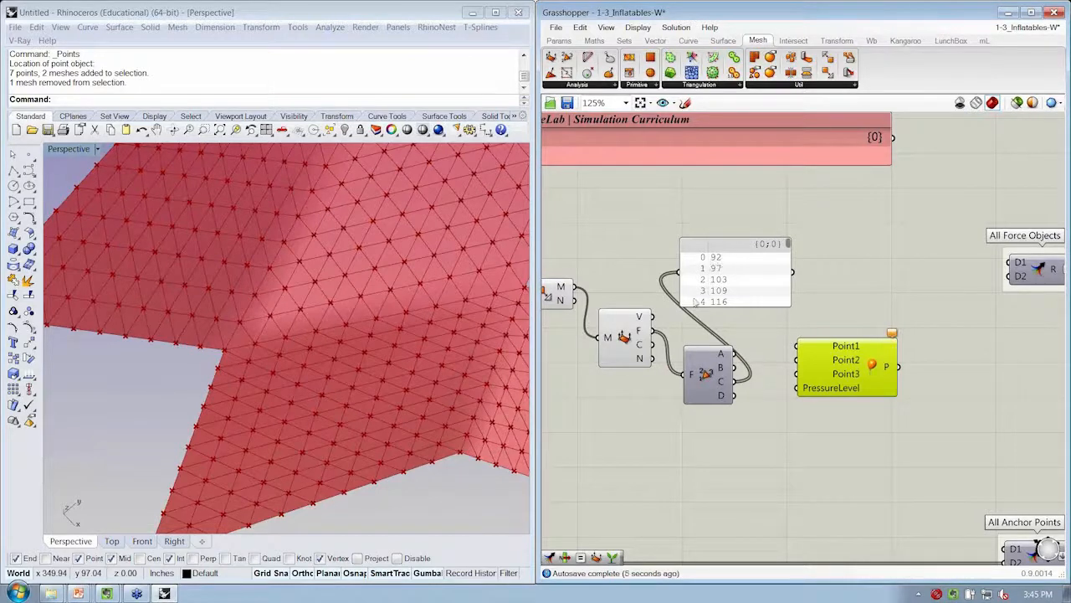
mouse_move(642, 319)
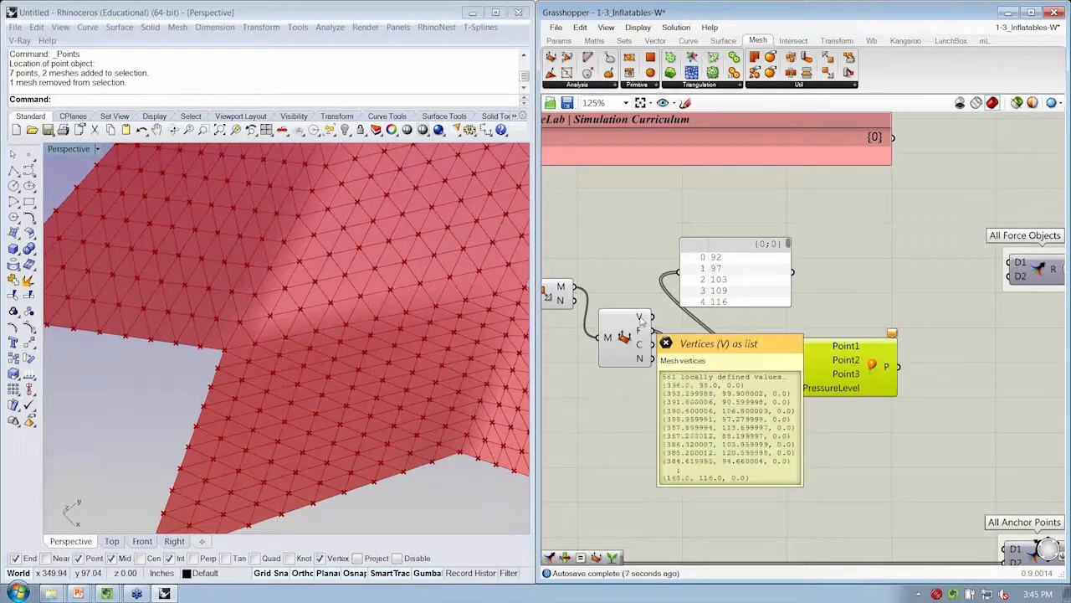
drag(731, 289, 728, 286)
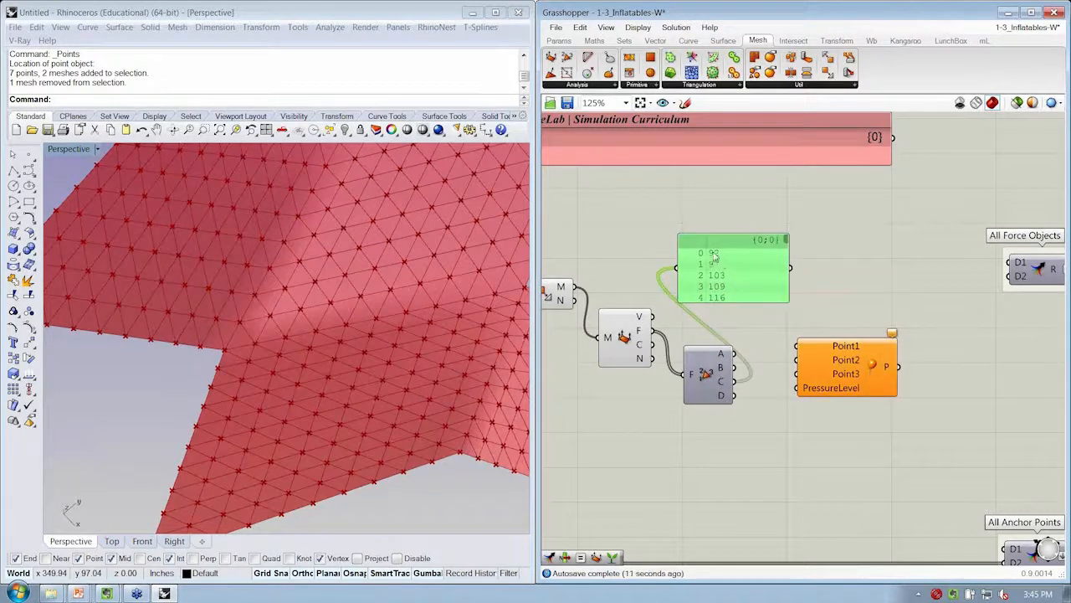
key(Delete)
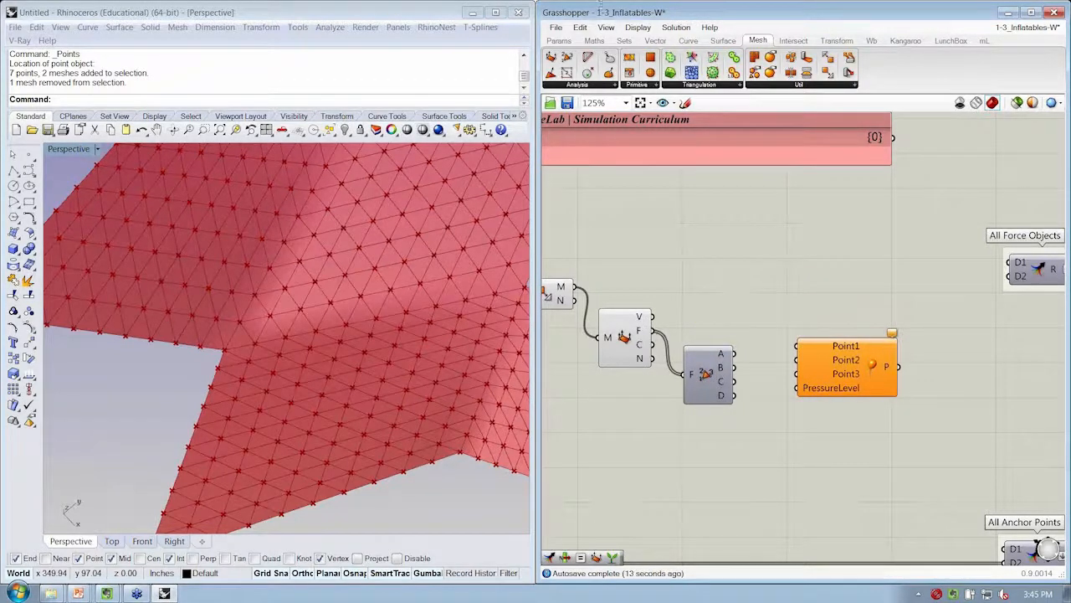
- Add a List Item component beside Face Vertices and move Pressure farther away to make room for it
click(624, 40)
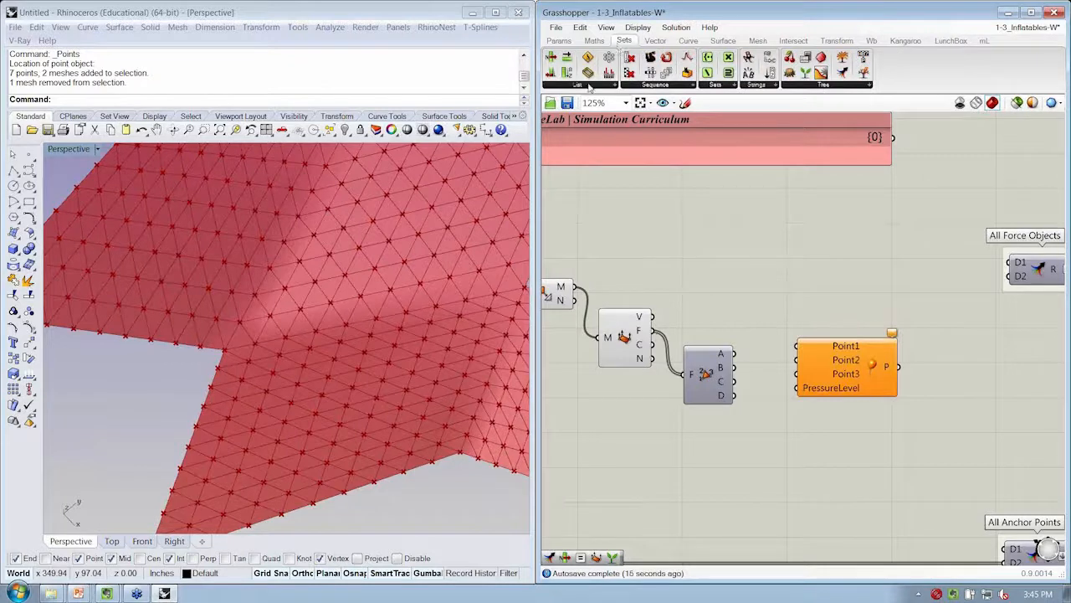
click(591, 87)
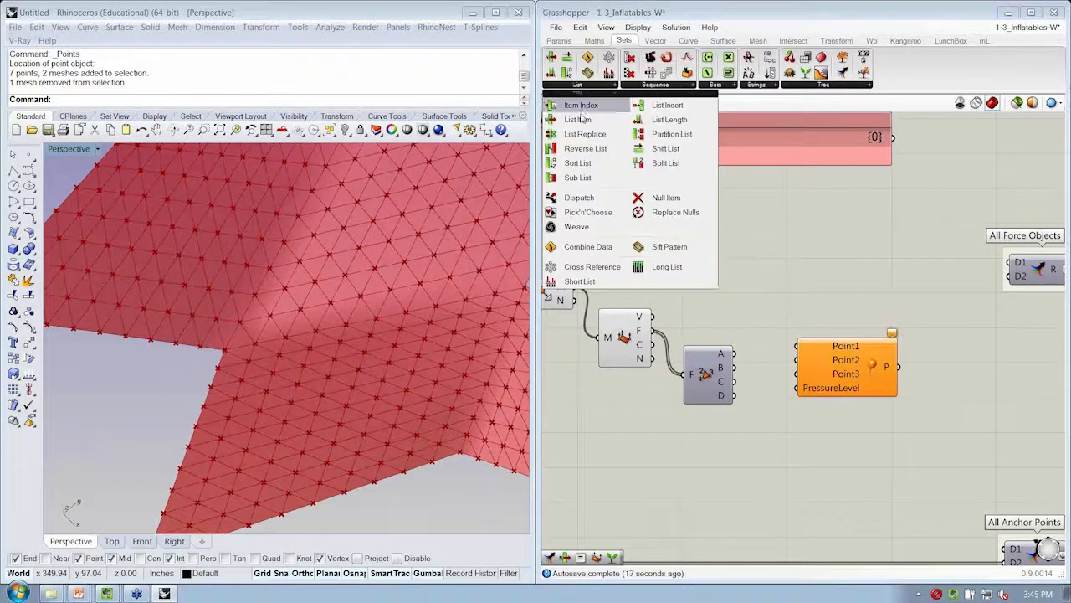
drag(603, 119, 781, 289)
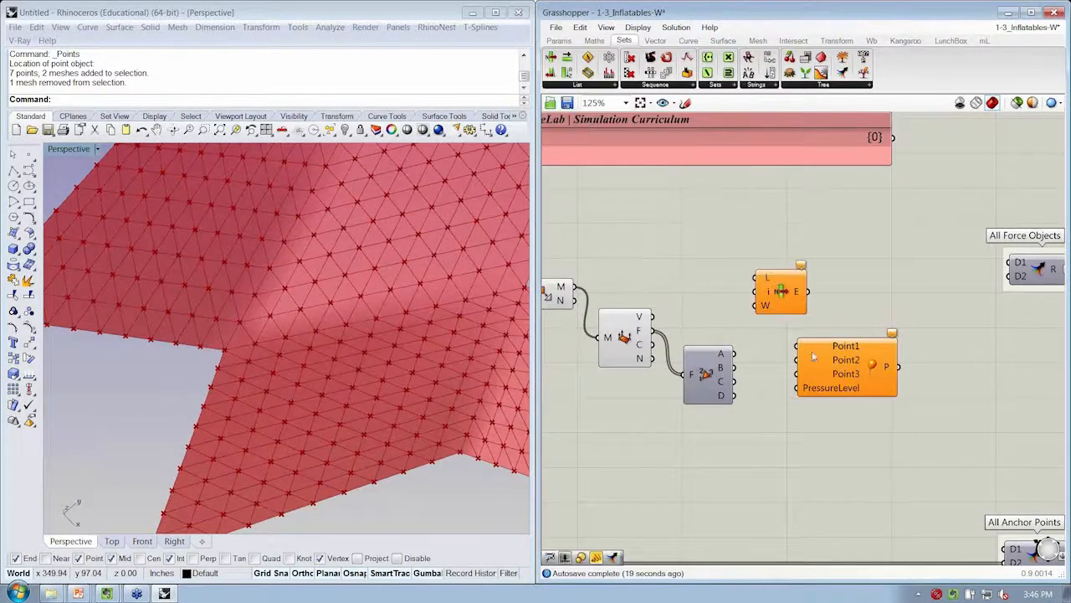
drag(813, 355, 878, 346)
drag(781, 305, 792, 336)
click(785, 348)
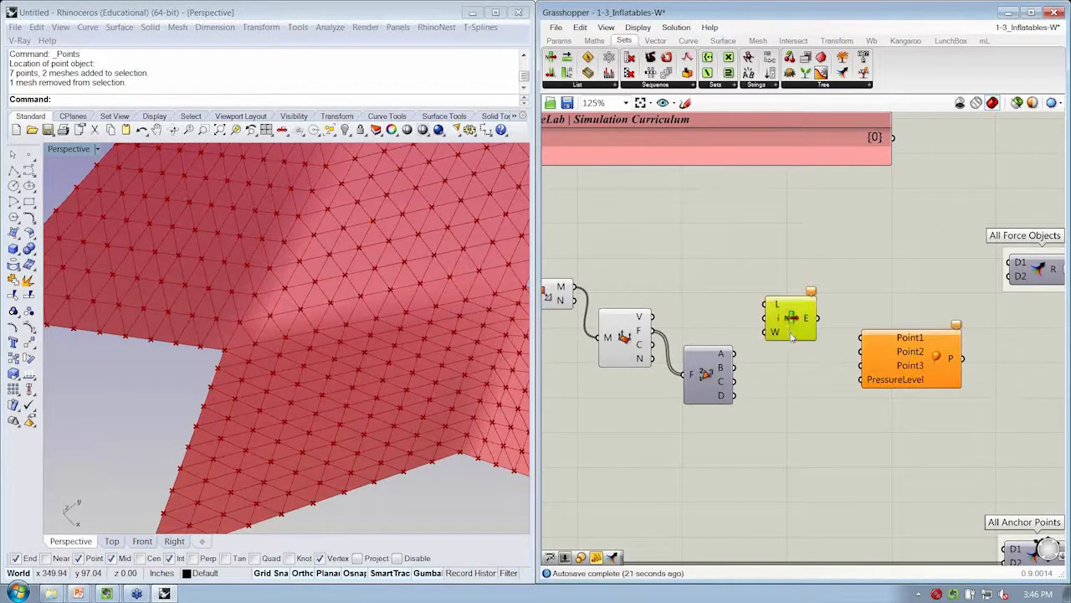
- Feed the Decompose vertices into three List Item copies, using Face Vertices outputs A, B and C as their respective indices
drag(651, 317, 765, 304)
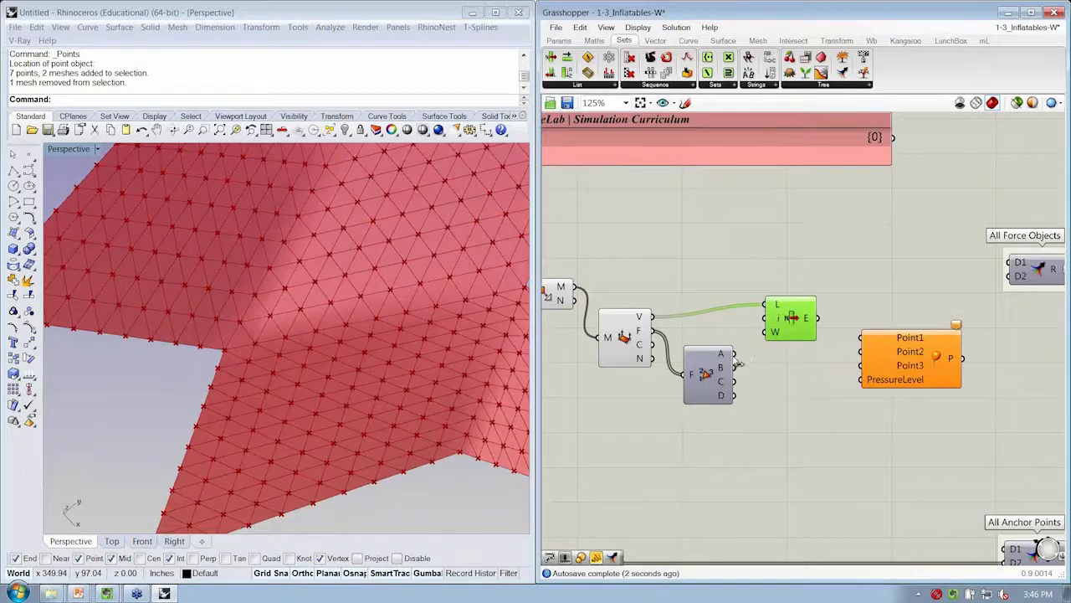
drag(735, 353, 798, 395)
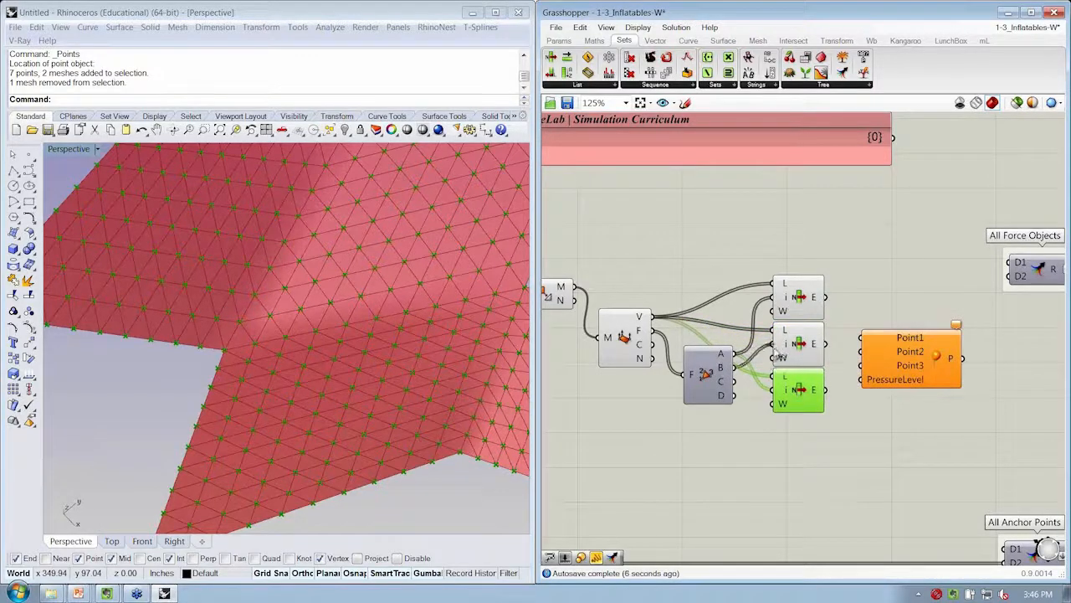
drag(763, 401, 772, 390)
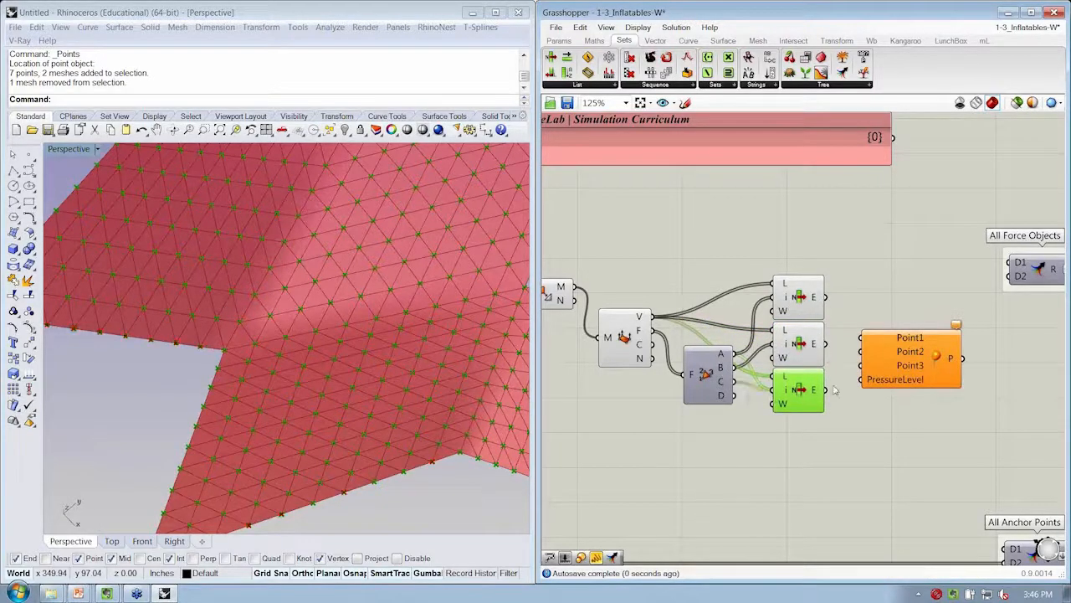
- Arrange the three List Item components in an aligned, evenly spaced column
click(806, 304)
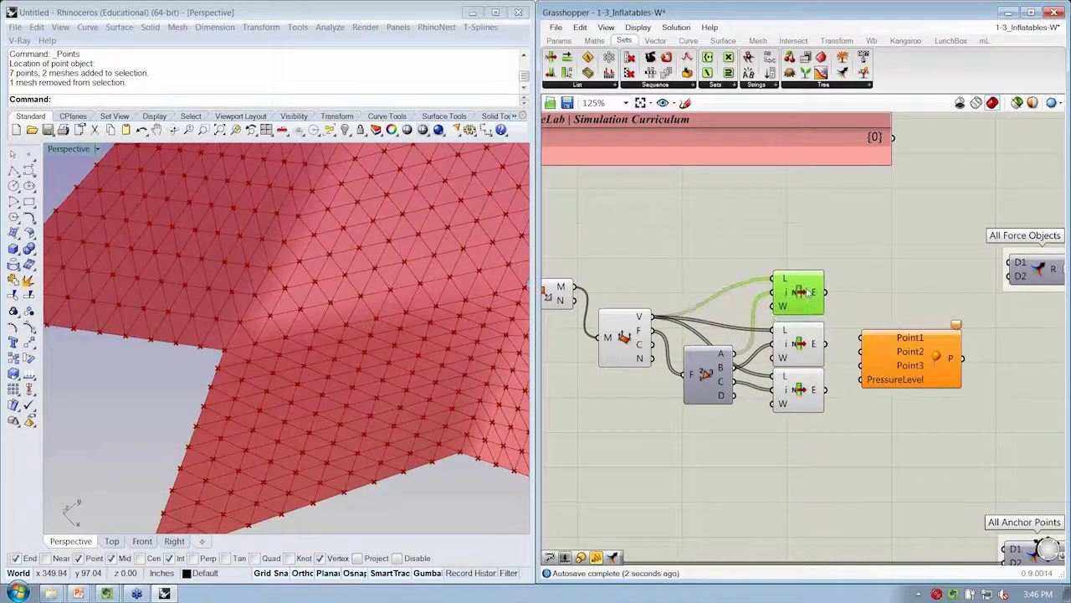
drag(806, 304, 805, 303)
click(799, 334)
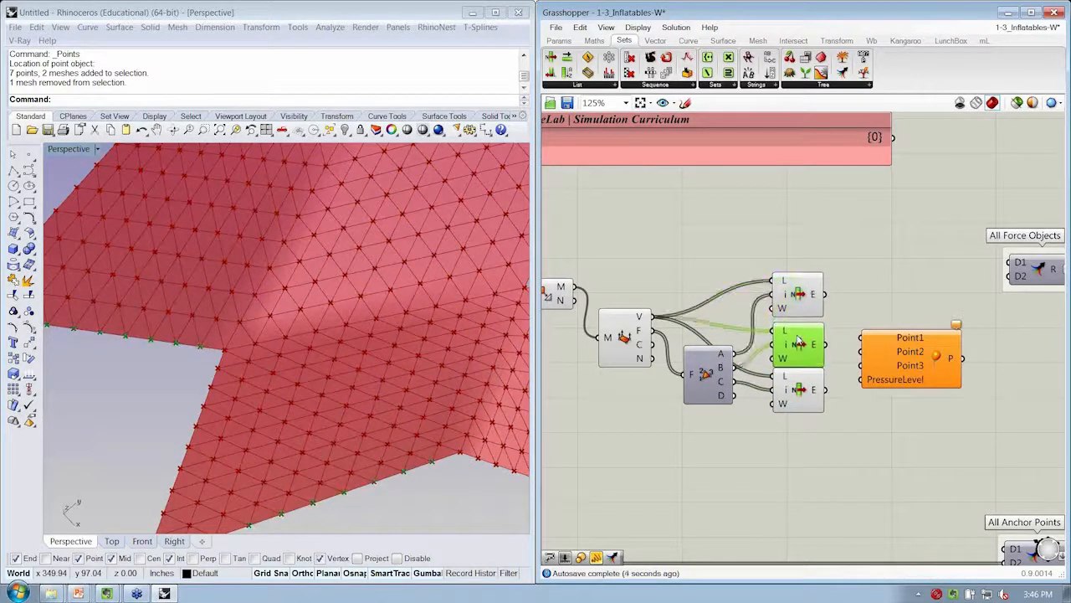
click(793, 372)
drag(789, 462, 782, 294)
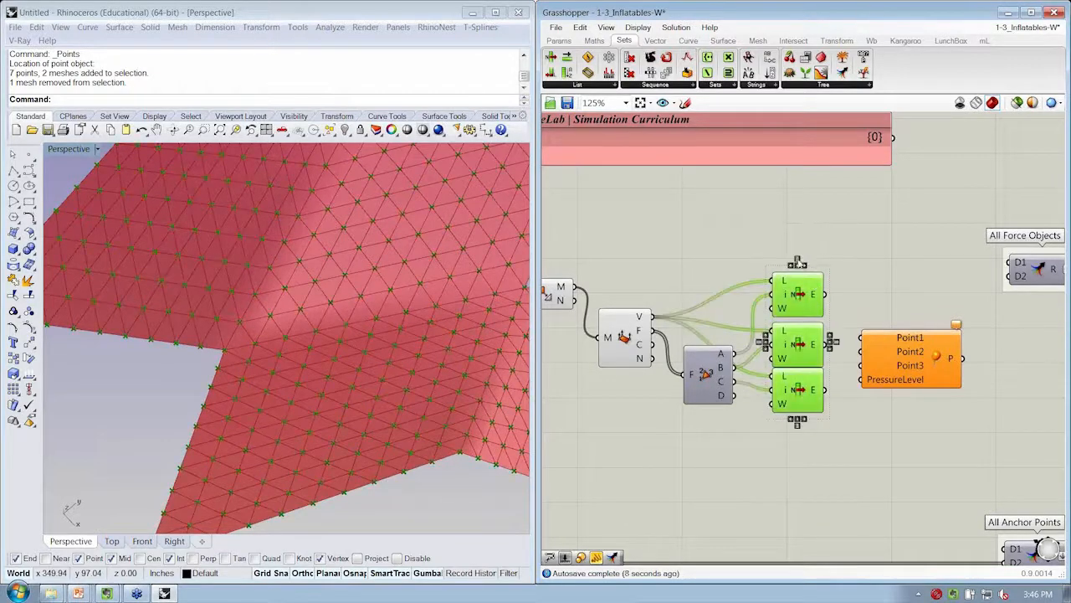
click(796, 262)
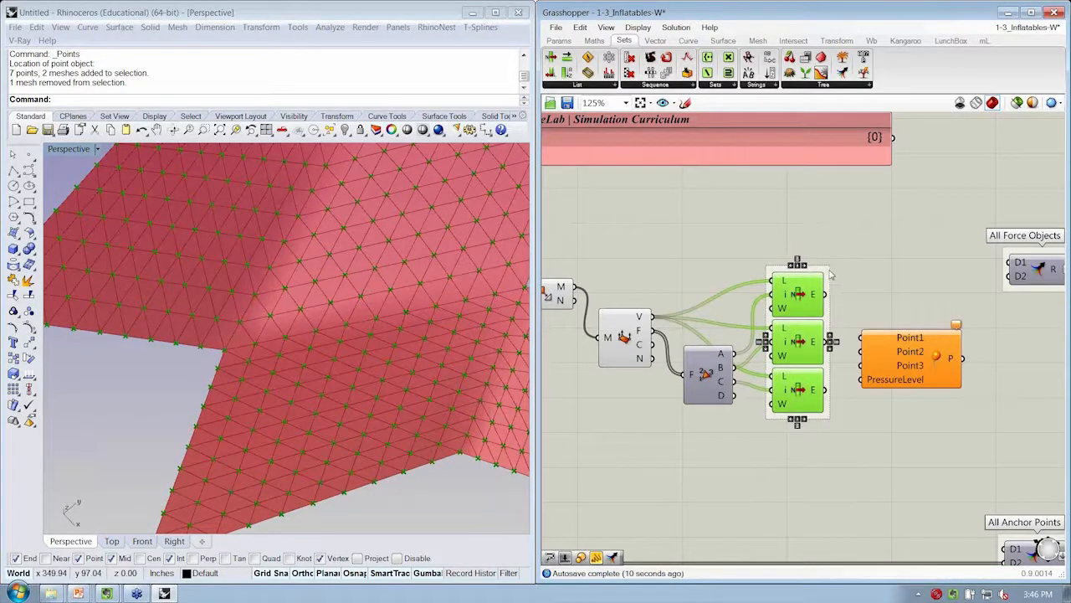
- Group the three List Item components and name the group Vertices Per Face
right_click(833, 272)
text(Vertic)
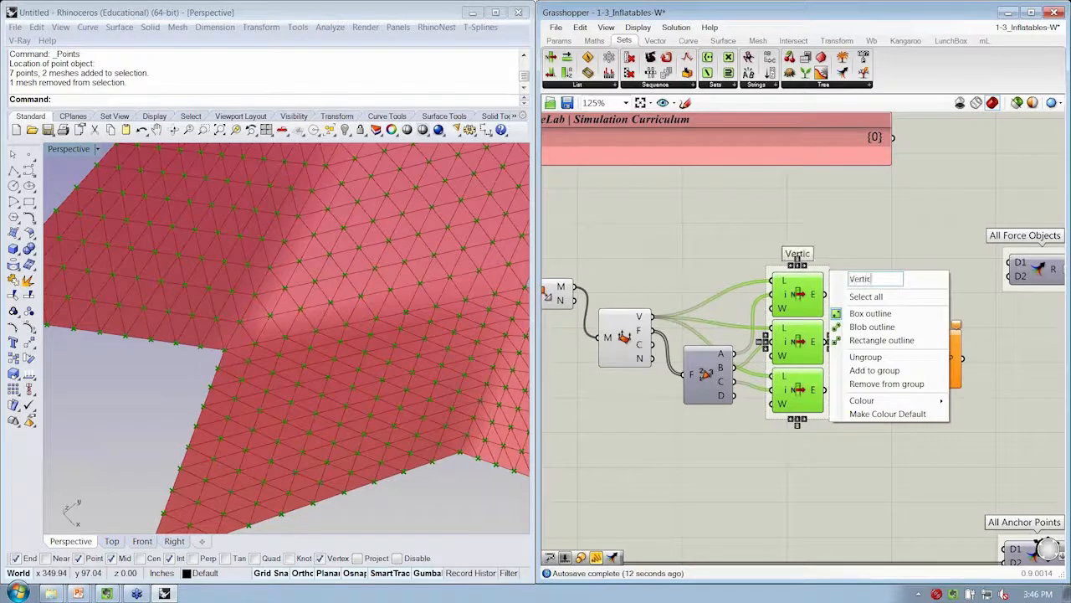
text(es Per FAce)
key(Return)
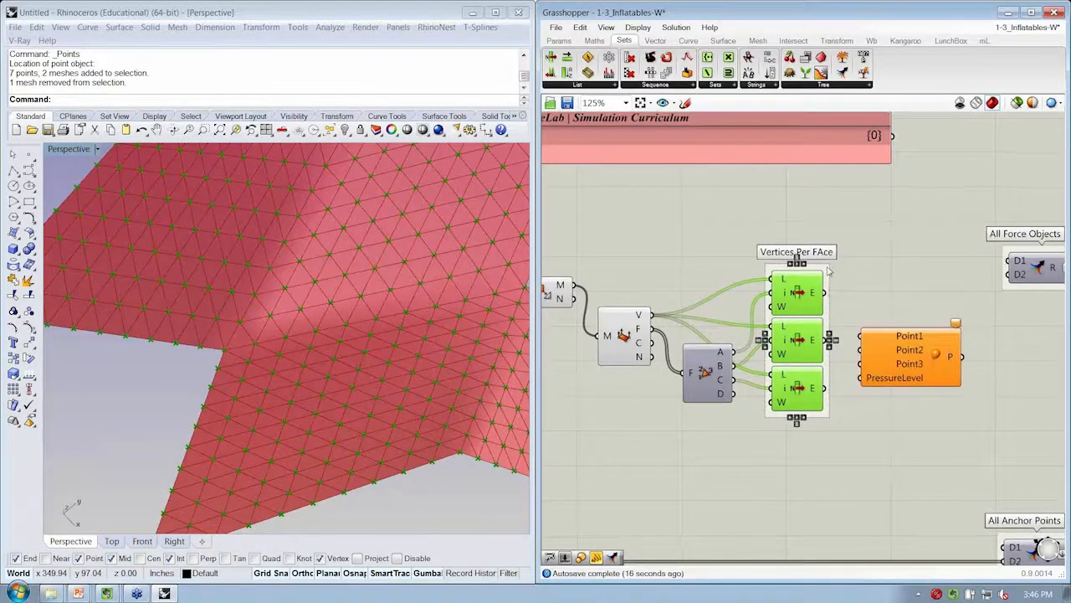
right_click(832, 270)
drag(898, 275, 903, 276)
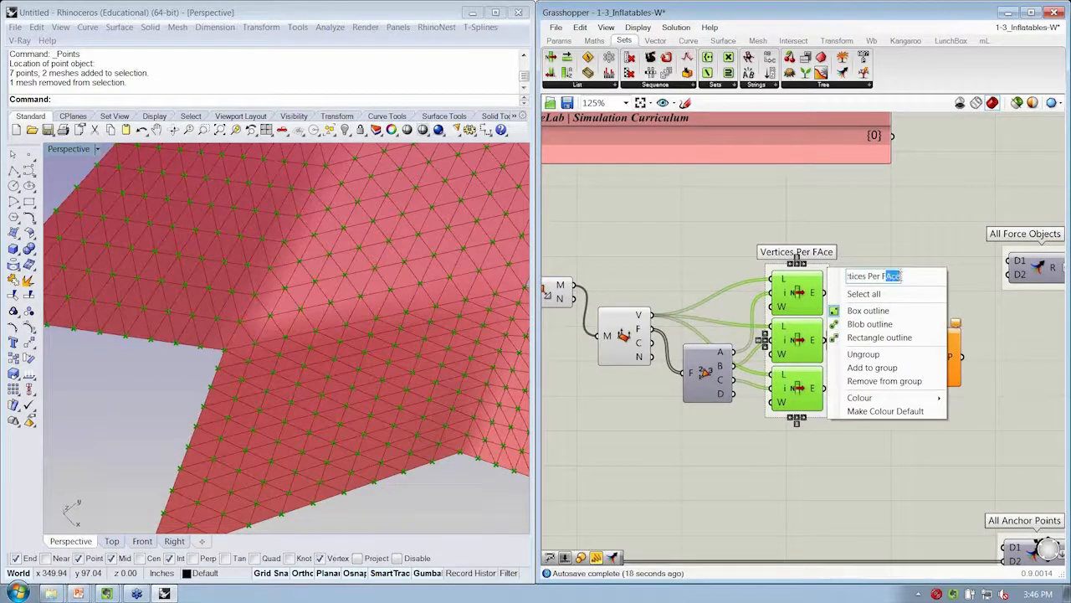
text(ace)
key(Return)
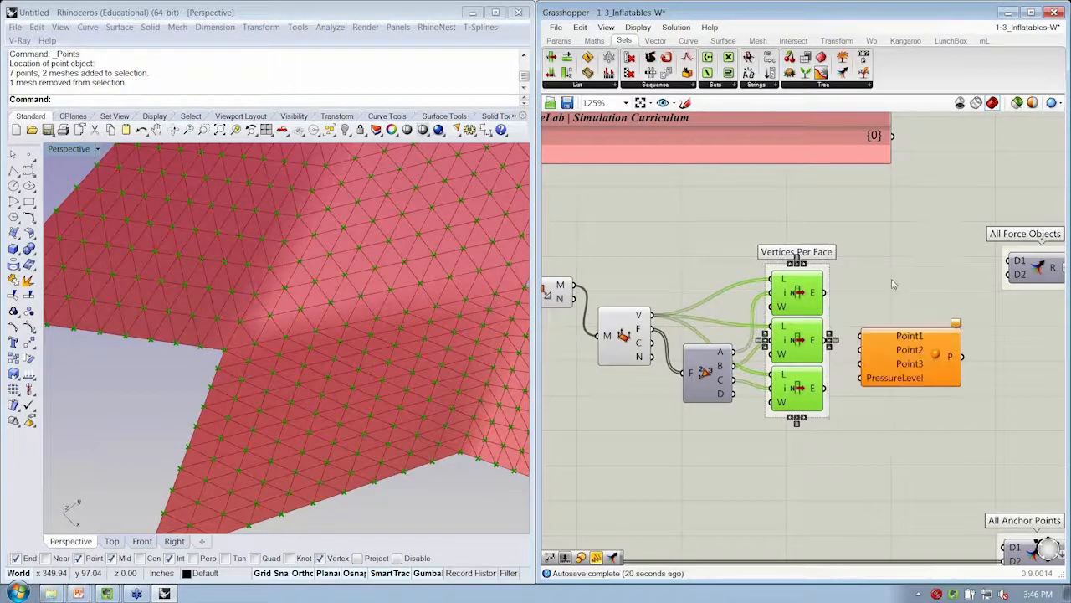
click(892, 284)
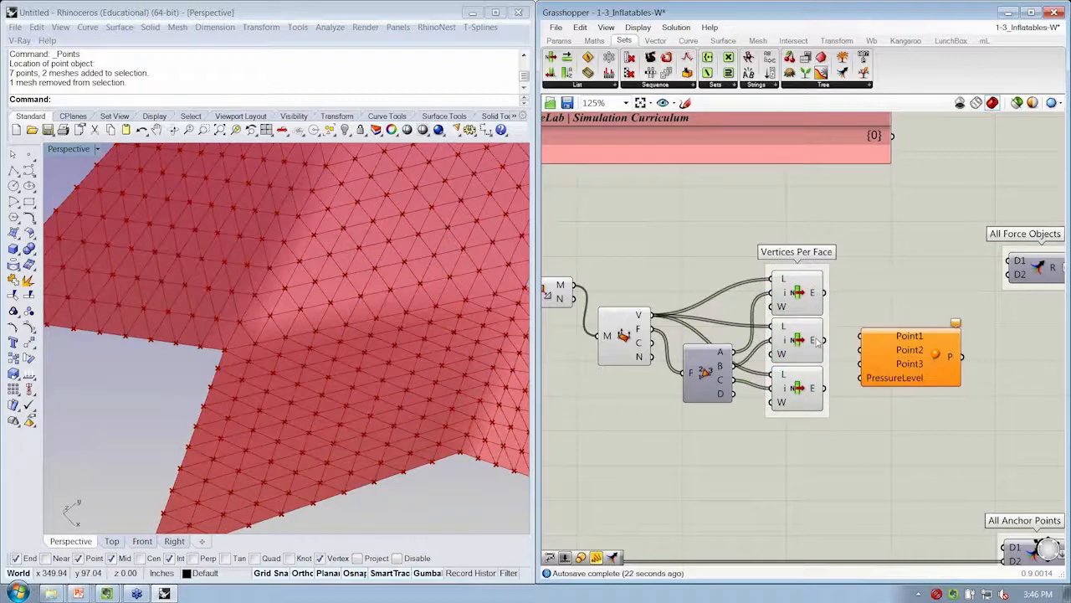
- Connect the three List Item outputs, in order, to the Point1, Point2 and Point3 inputs of Pressure
right_drag(879, 341, 832, 303)
drag(861, 339, 892, 340)
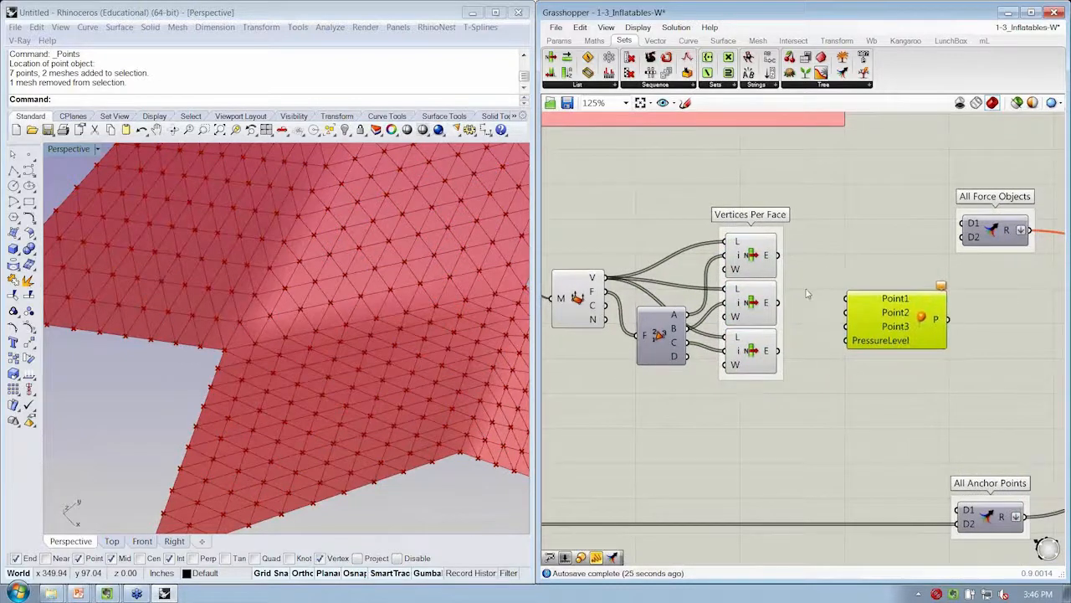
drag(780, 255, 779, 303)
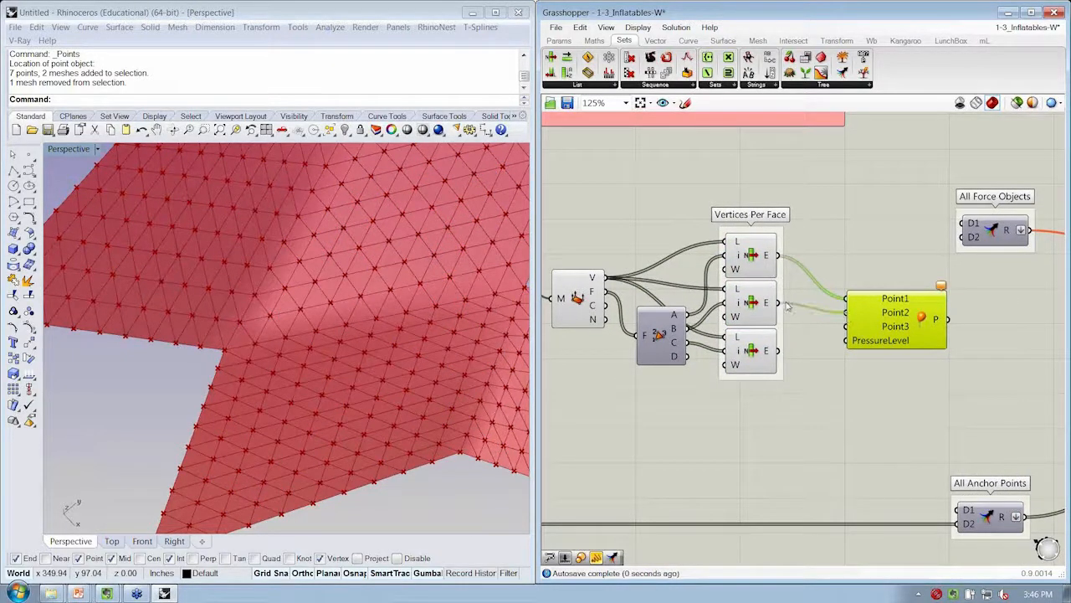
drag(780, 352, 846, 327)
scroll(870, 402, down, 2)
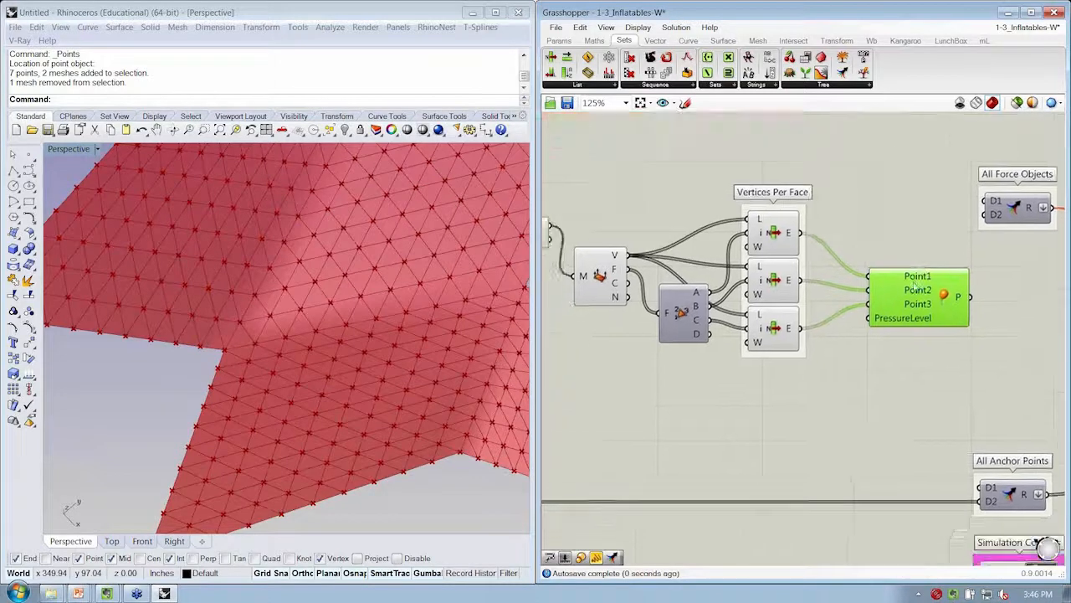
drag(864, 417, 595, 236)
right_click(633, 202)
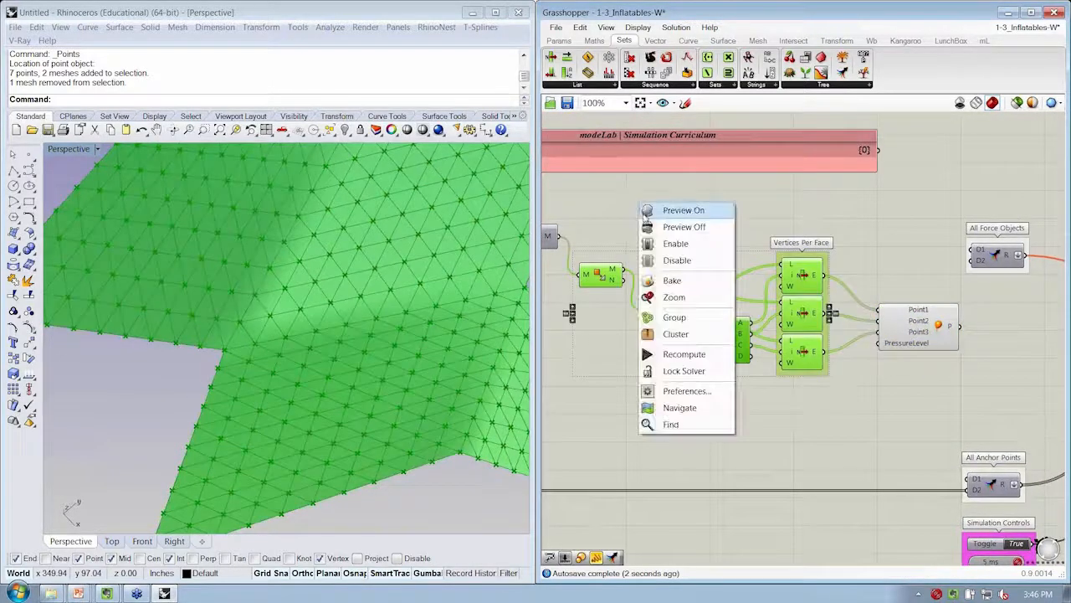
click(879, 259)
- Turn off preview for Decompose, Face Vertices, the List Items and Pressure, and move Pressure closer to the group
drag(910, 243, 642, 402)
right_click(672, 241)
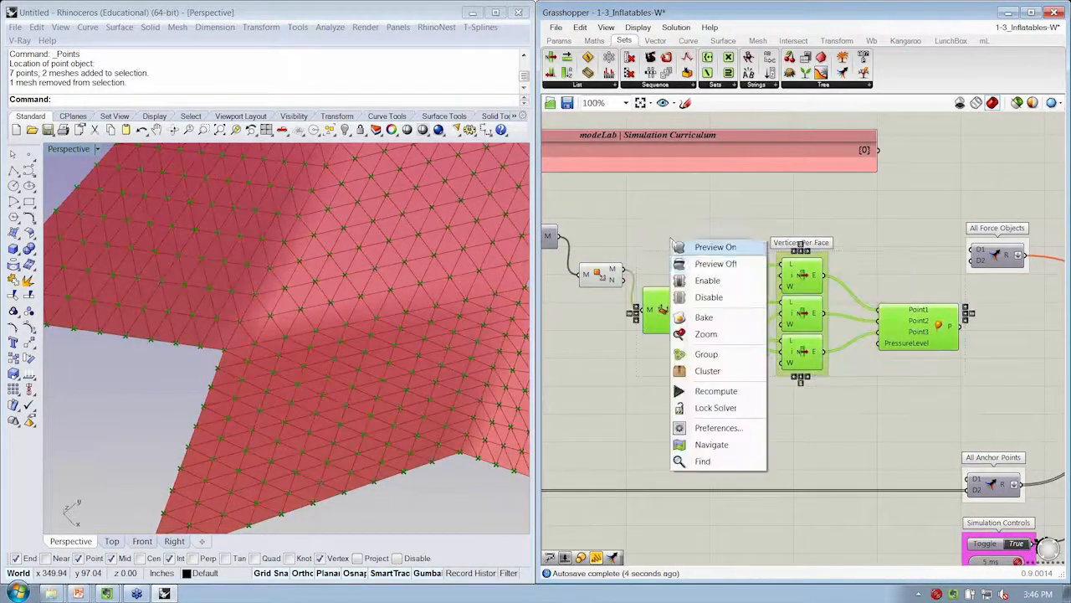
click(716, 263)
drag(880, 322, 865, 333)
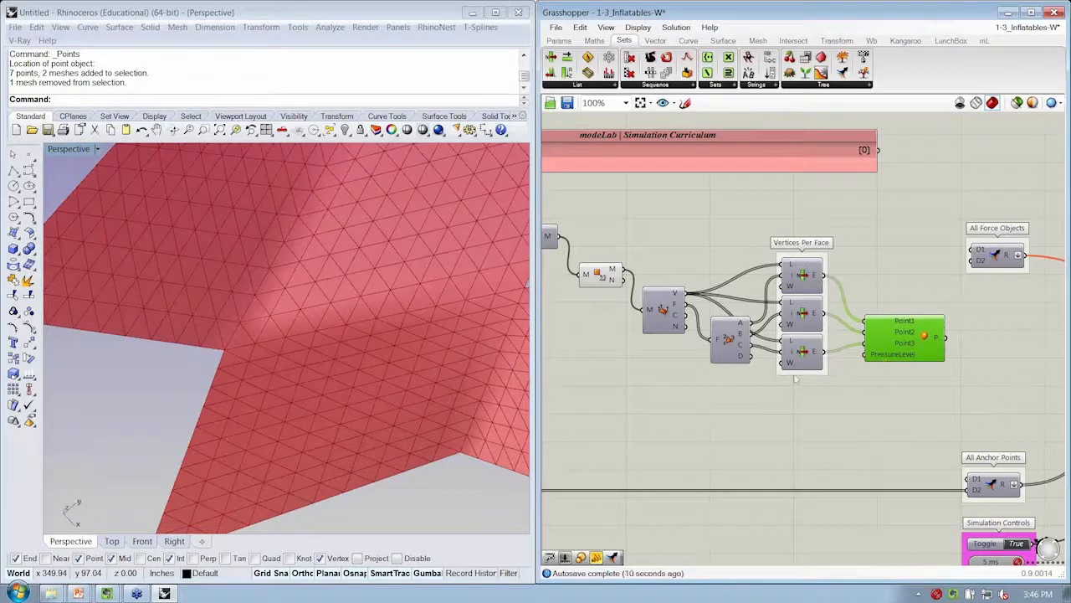
- Add a Number Slider below the Vertices Per Face group, ranging from 2.0 to 10.0 with a value of 5.0
double_click(778, 402)
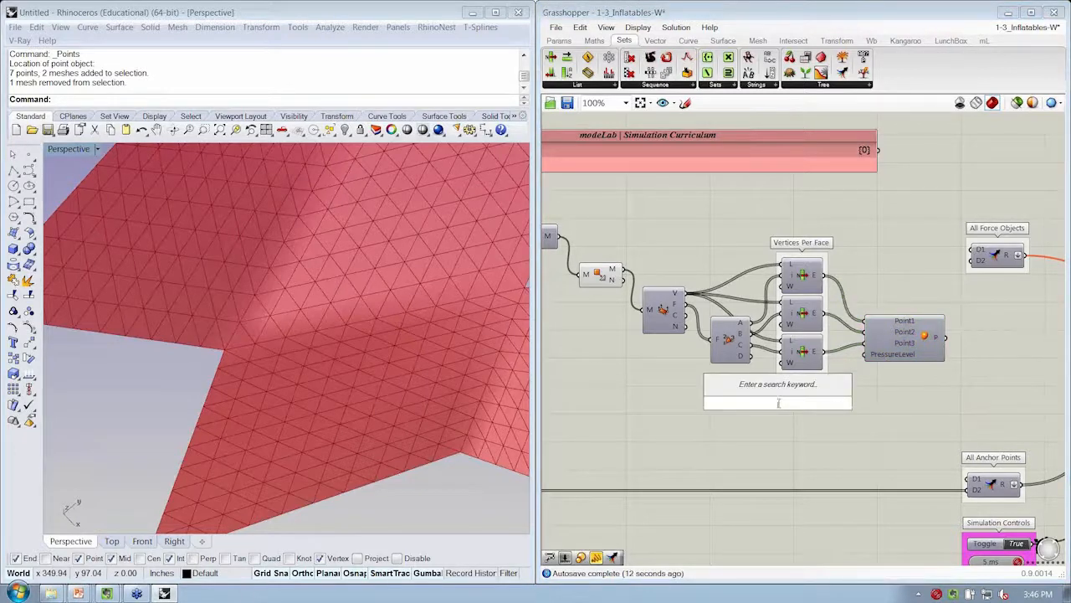
text(2.0<)
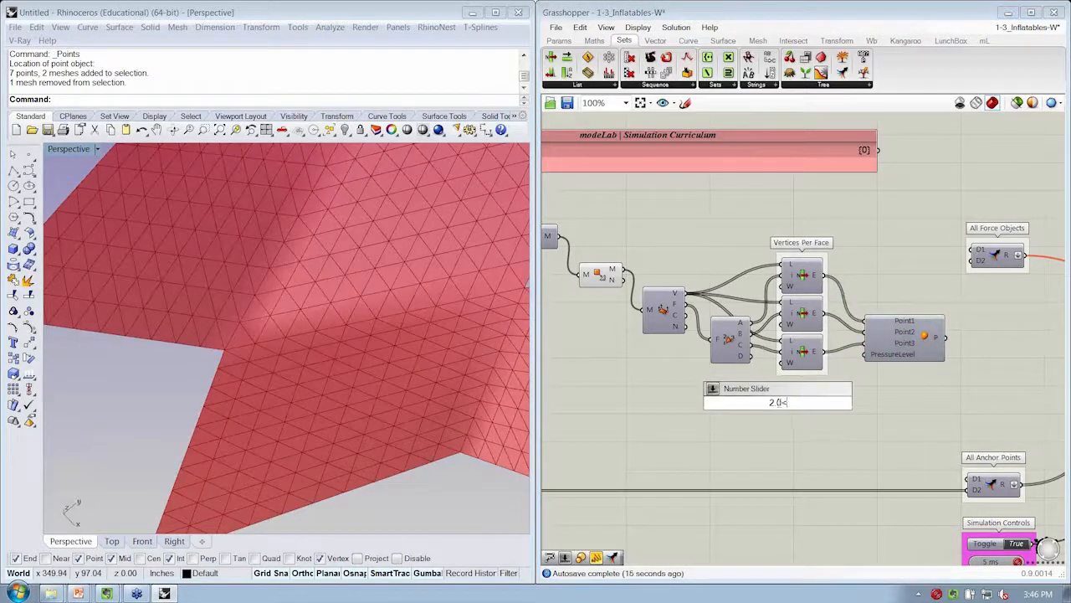
text(5.0)
text(<10.0)
key(Return)
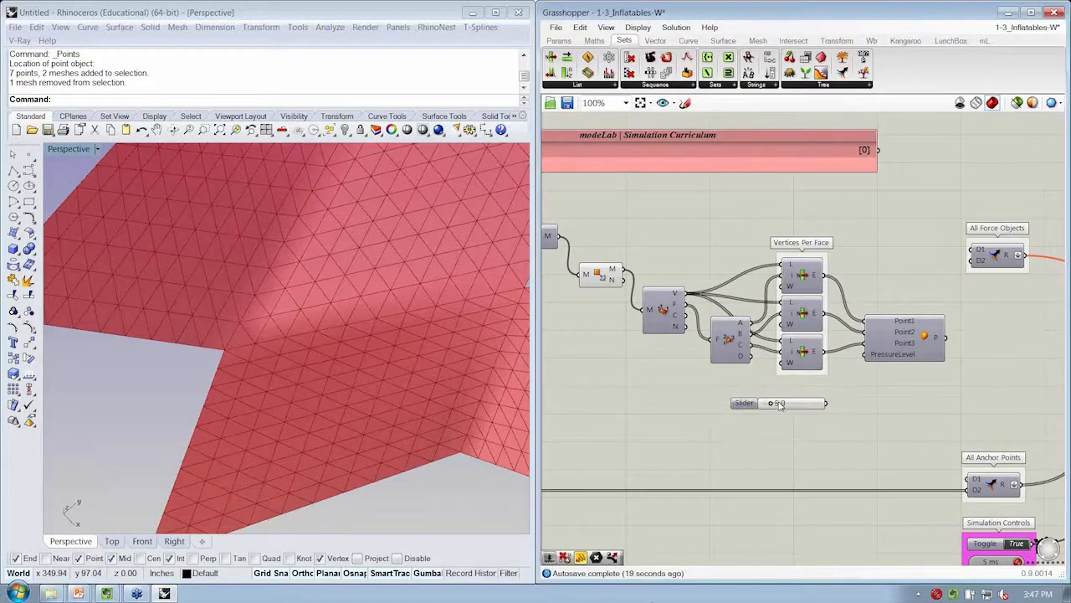
- Connect the number slider to the PressureLevel input of Pressure, name it Pressure, and place it just under the Vertices Per Face group
drag(864, 356, 814, 391)
right_click(753, 394)
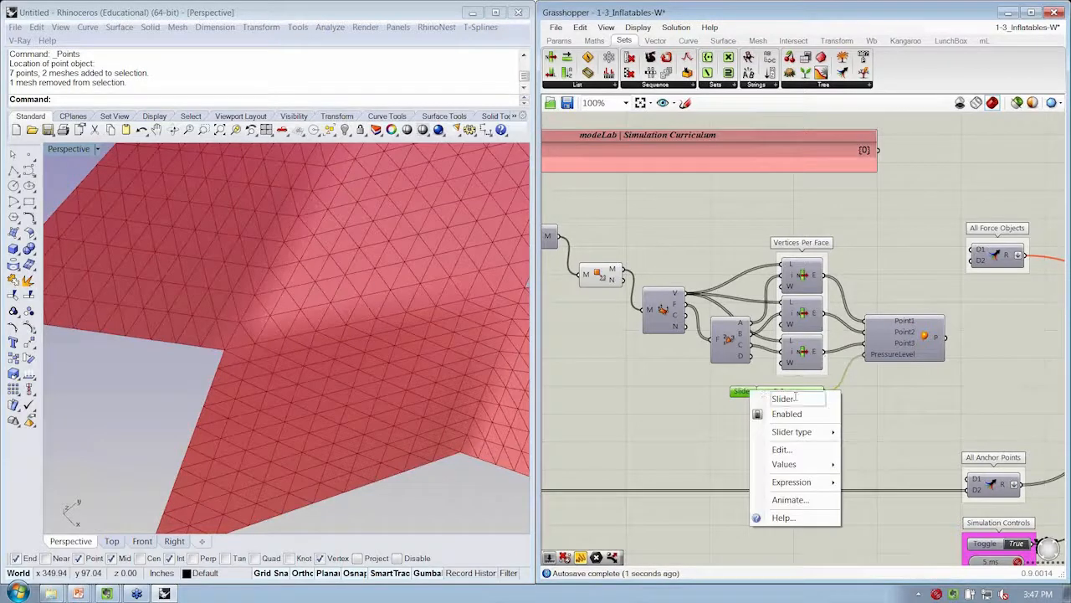
text(Pressure)
key(Return)
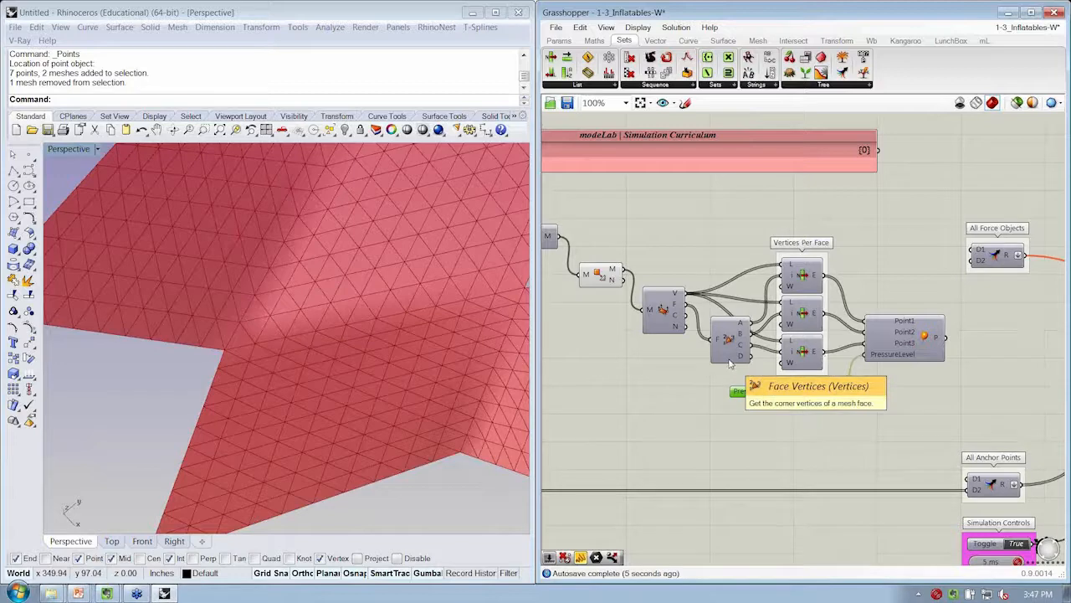
right_drag(813, 430, 763, 400)
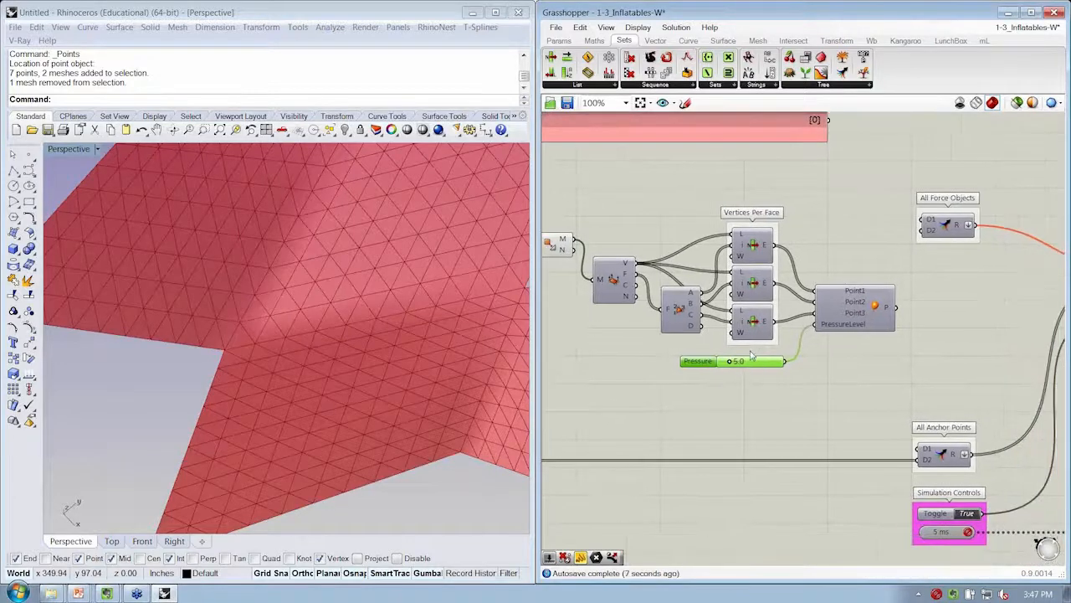
drag(753, 361, 749, 357)
click(765, 383)
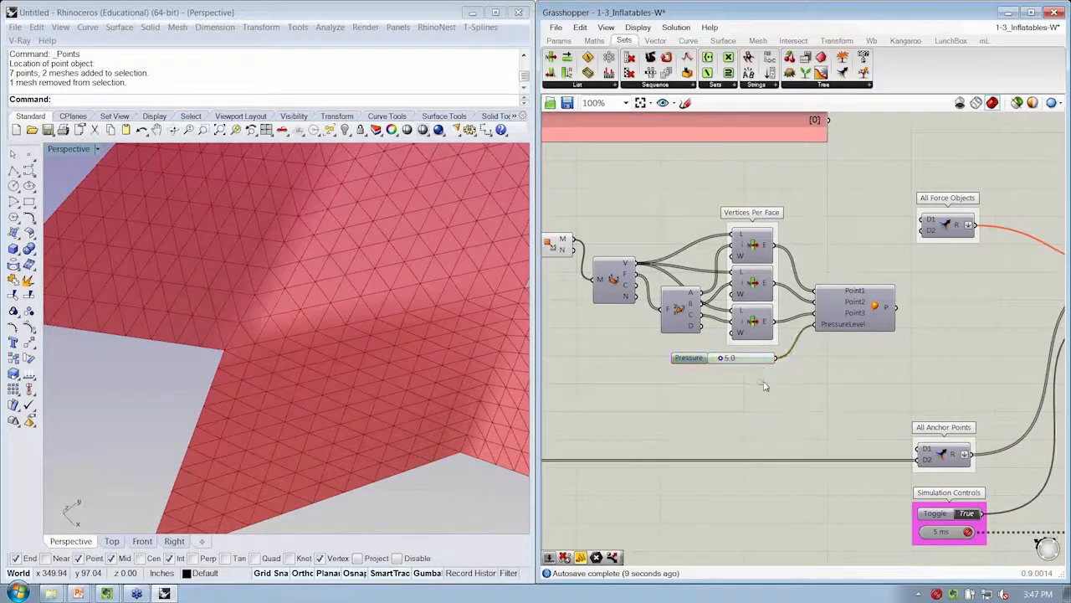
- Inspect the data at the P output of the Pressure component and look over the mesh in the Rhino viewport
scroll(765, 383, down, 3)
scroll(780, 353, up, 1)
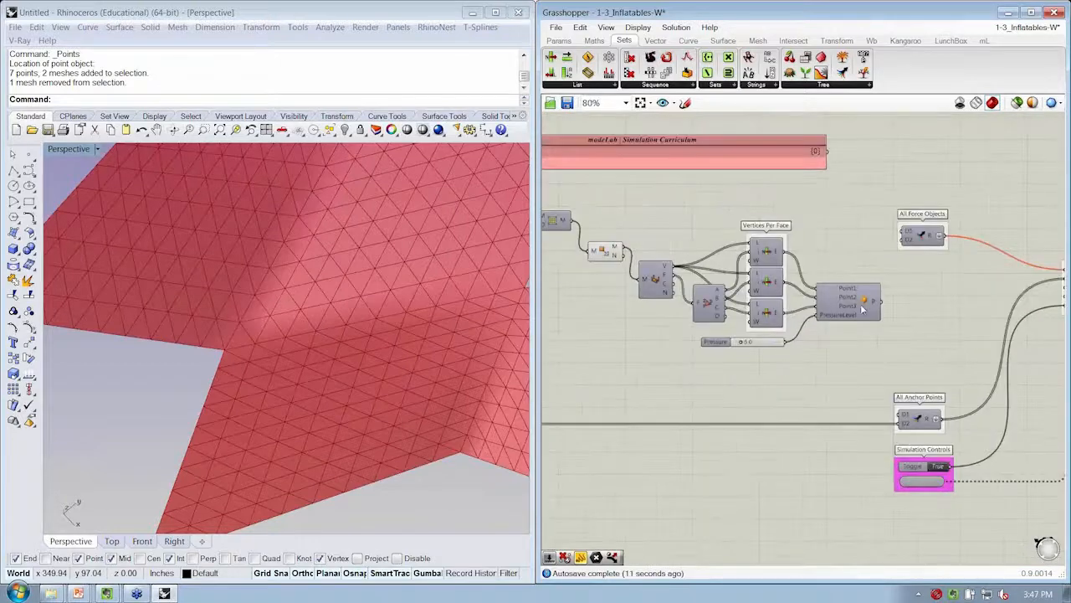
mouse_move(878, 303)
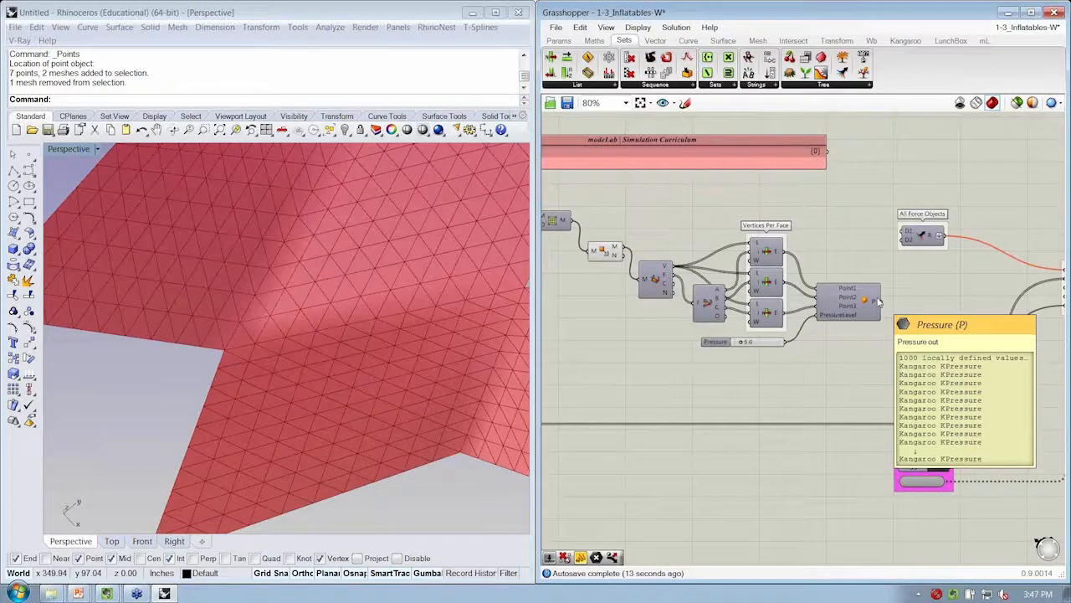
right_drag(874, 316, 833, 306)
scroll(834, 306, up, 3)
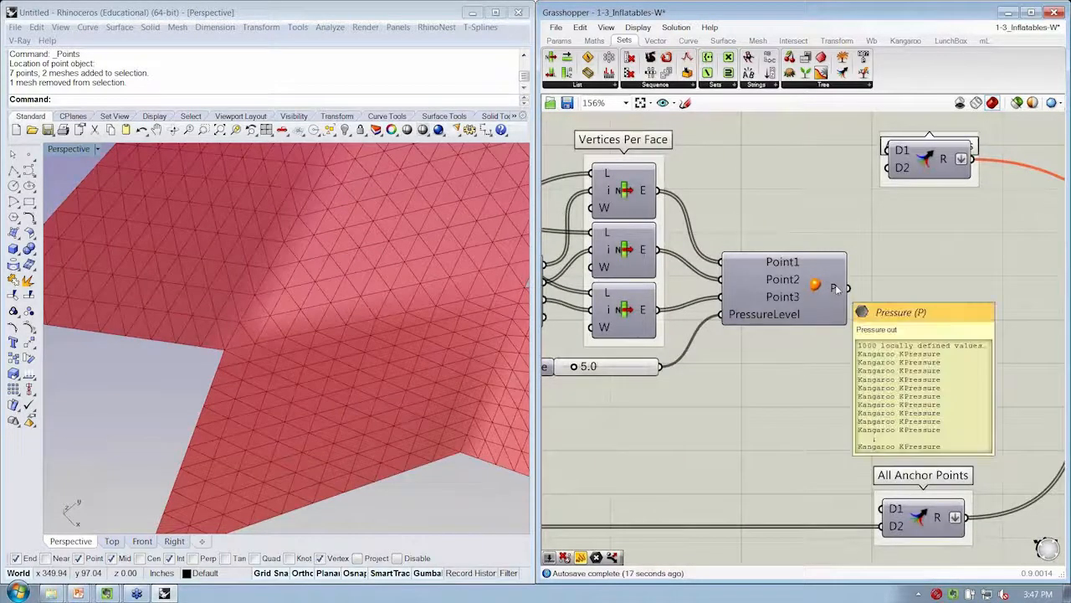
mouse_move(836, 289)
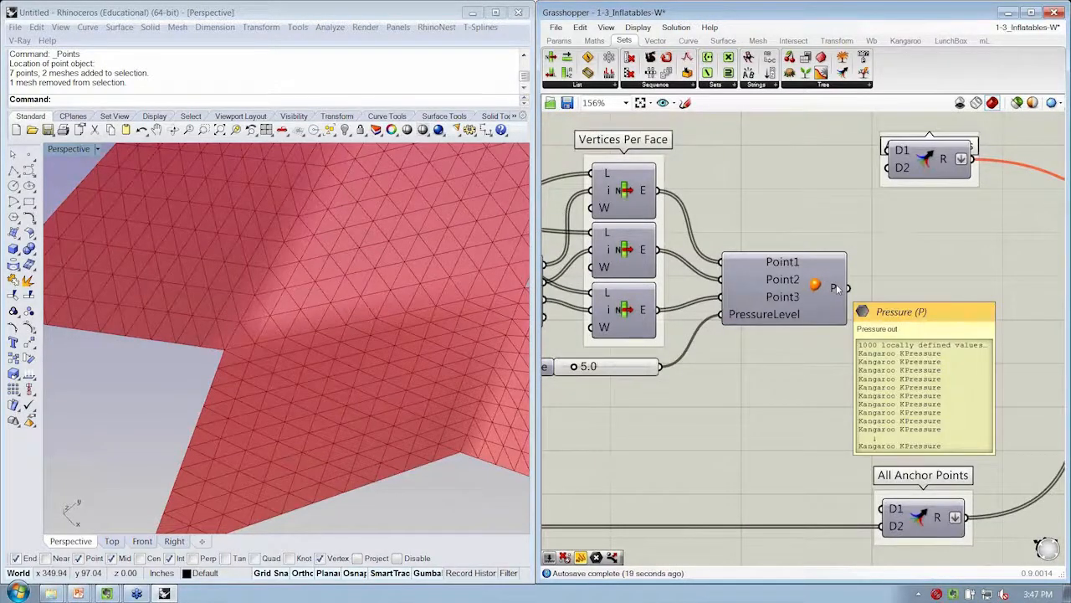
scroll(836, 289, down, 4)
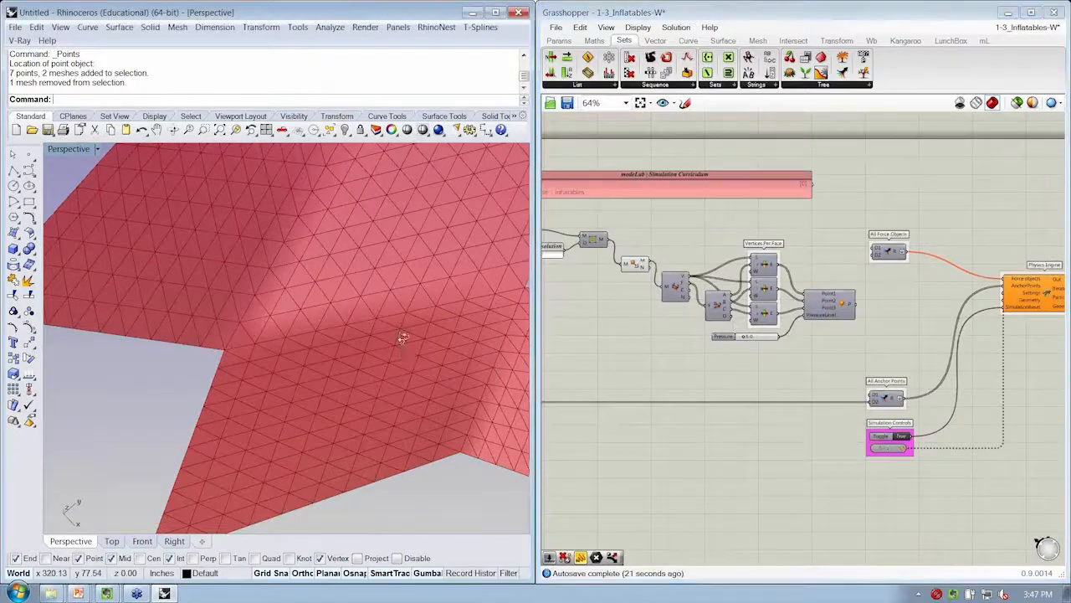
scroll(402, 337, down, 5)
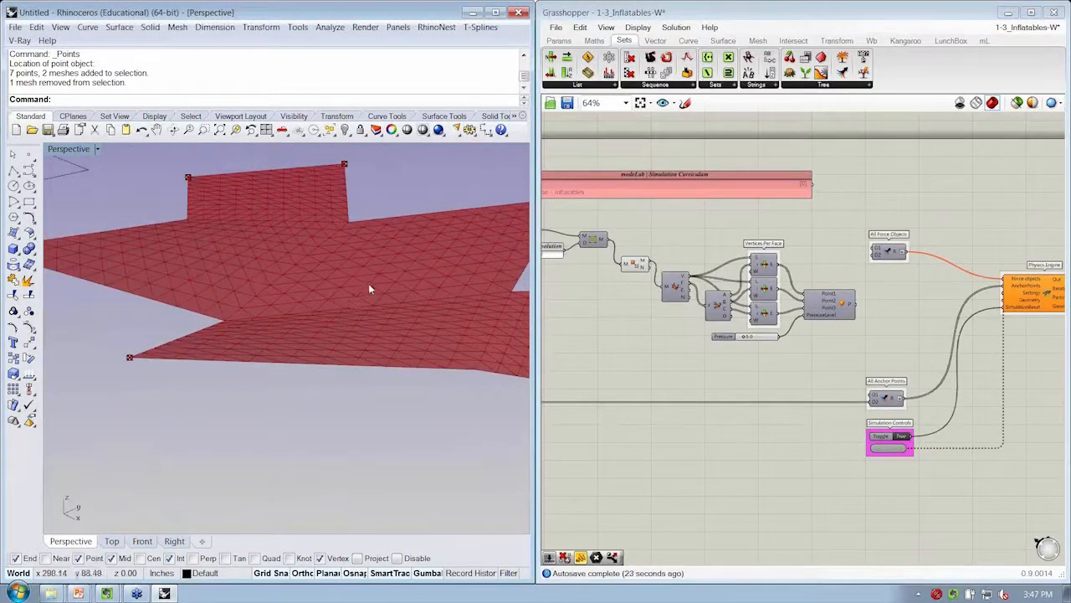
- Connect the P output of Pressure to the D2 input of the All Force Objects merge
right_drag(862, 278, 885, 302)
drag(884, 335, 895, 279)
scroll(909, 285, up, 5)
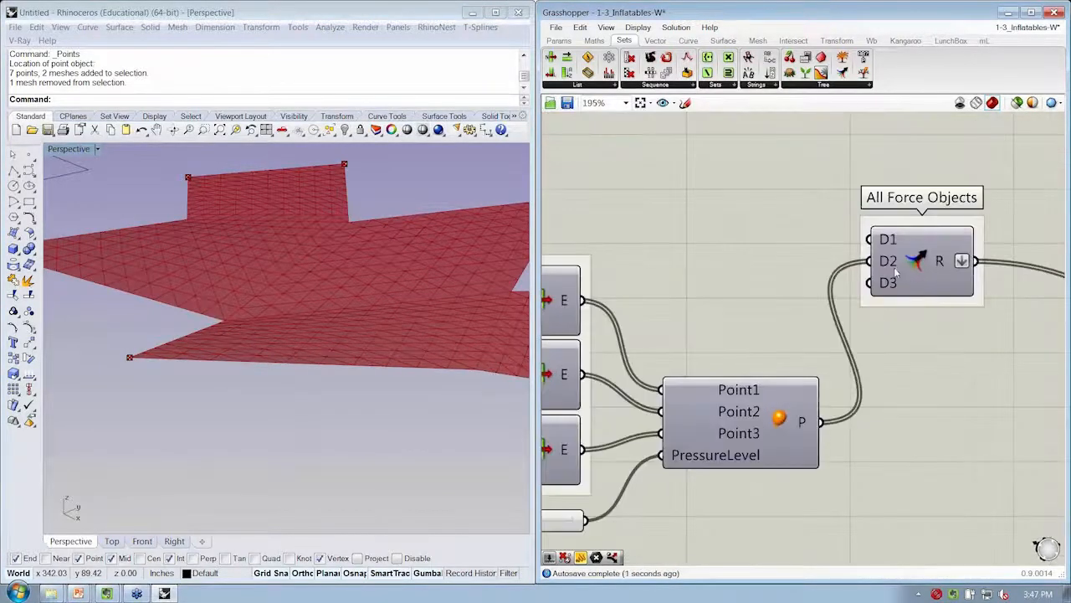
scroll(894, 269, up, 3)
scroll(894, 285, down, 6)
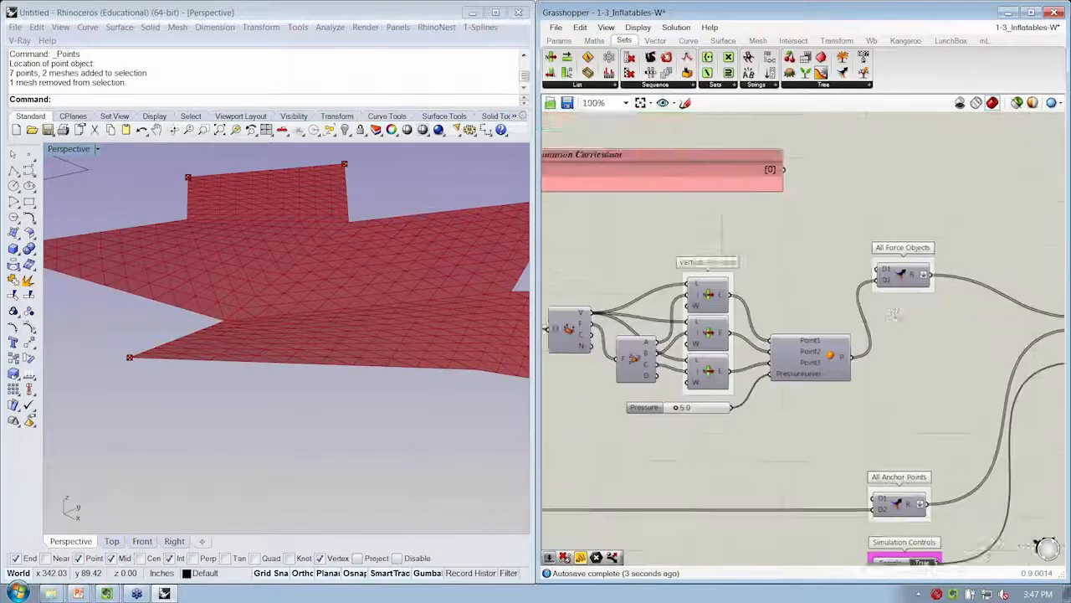
right_drag(894, 314, 893, 242)
scroll(891, 239, down, 1)
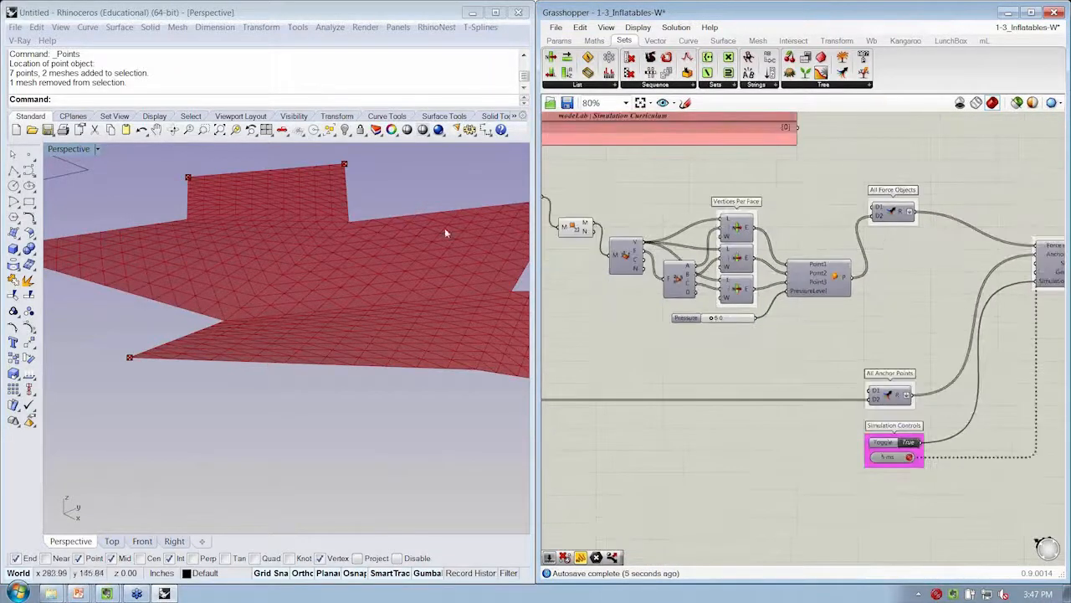
- Examine the triangulated mesh and its corner anchor points in the perspective view, and review the definition through to the Physics Engine
right_drag(444, 234, 352, 299)
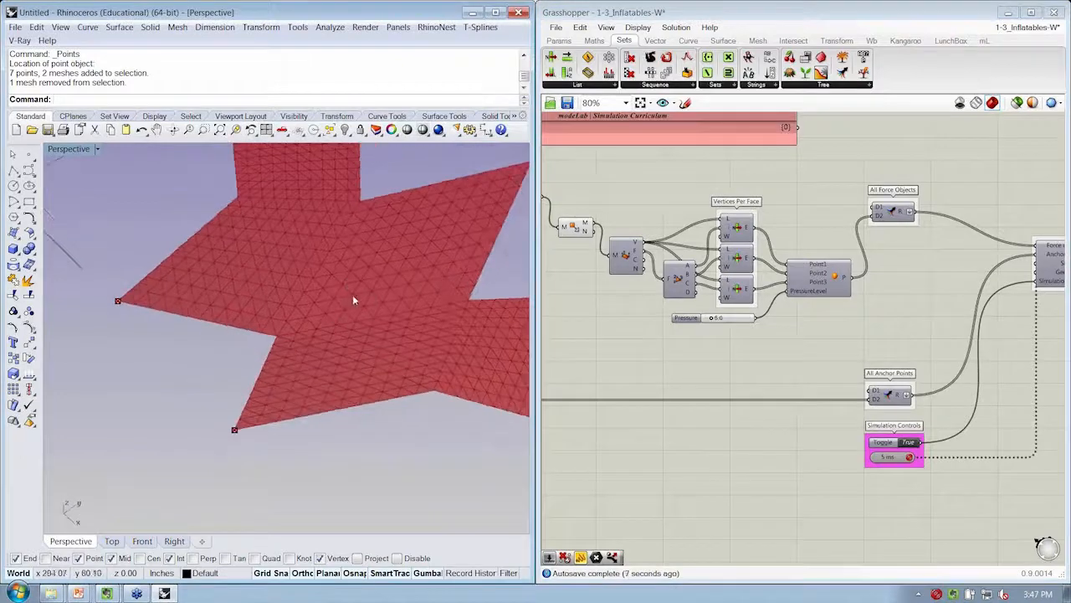
right_drag(260, 289, 464, 401)
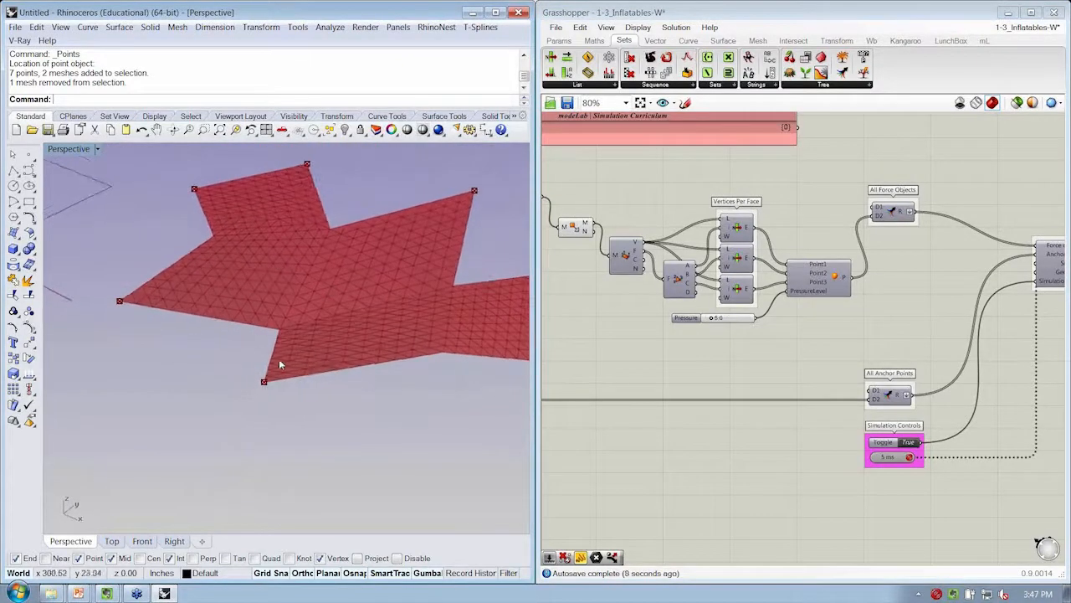
right_drag(279, 358, 549, 260)
scroll(293, 357, up, 4)
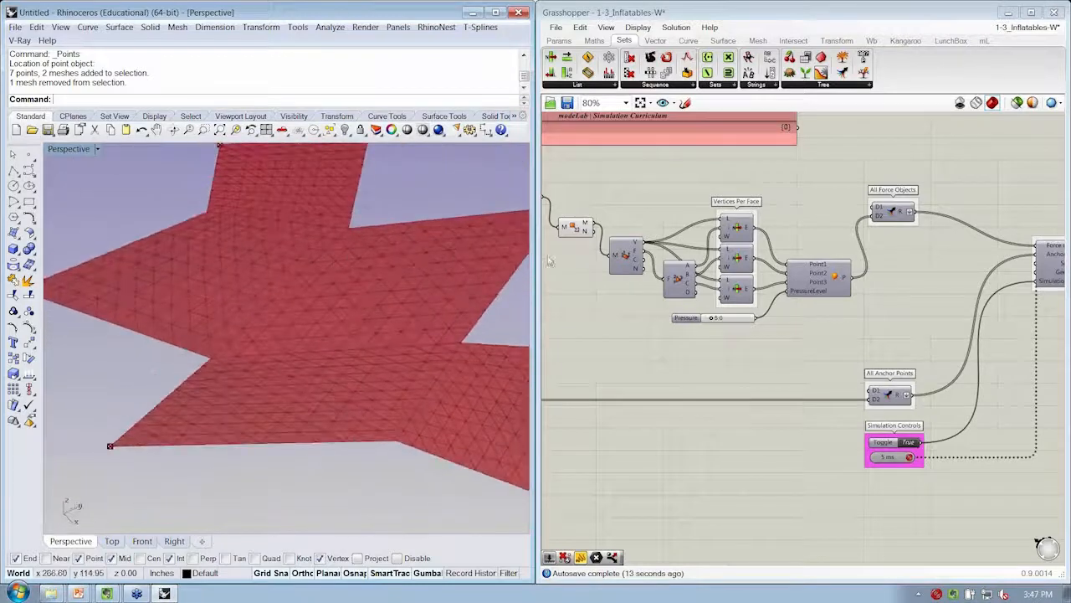
scroll(549, 261, down, 3)
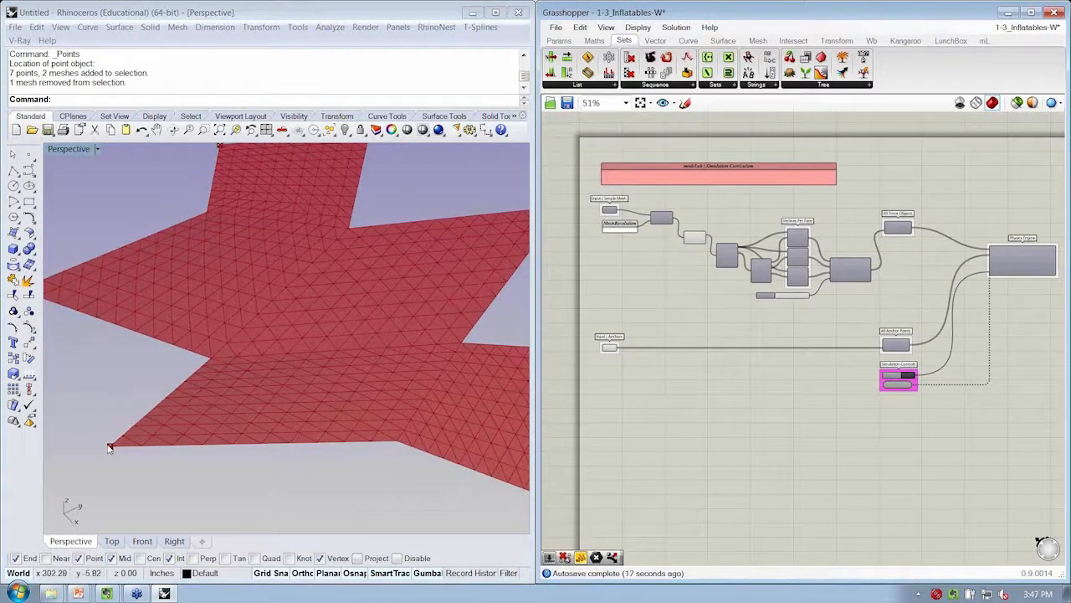
right_drag(77, 324, 60, 297)
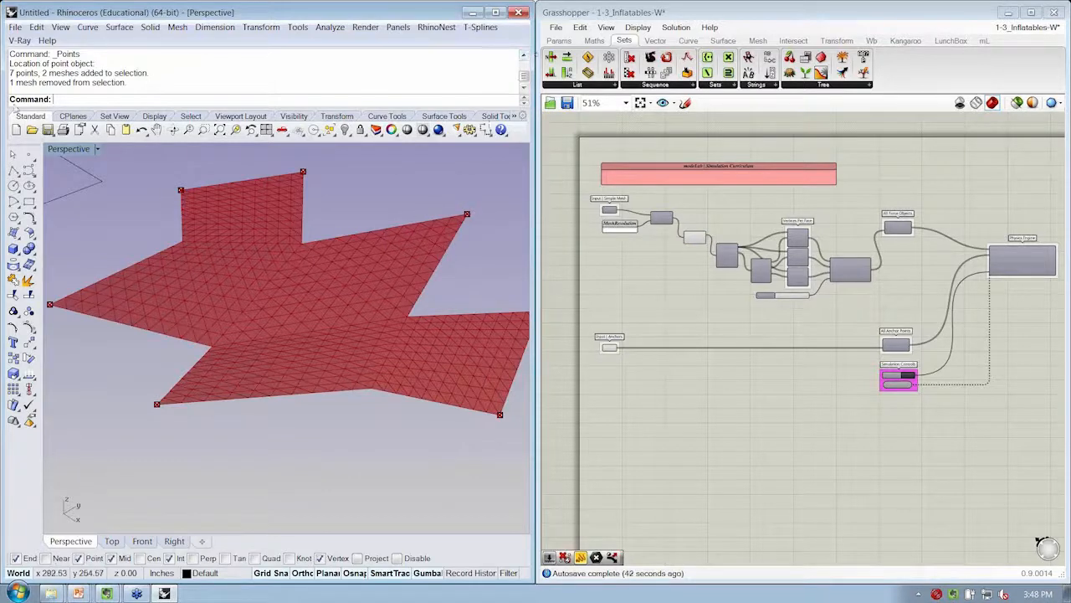
scroll(318, 319, down, 4)
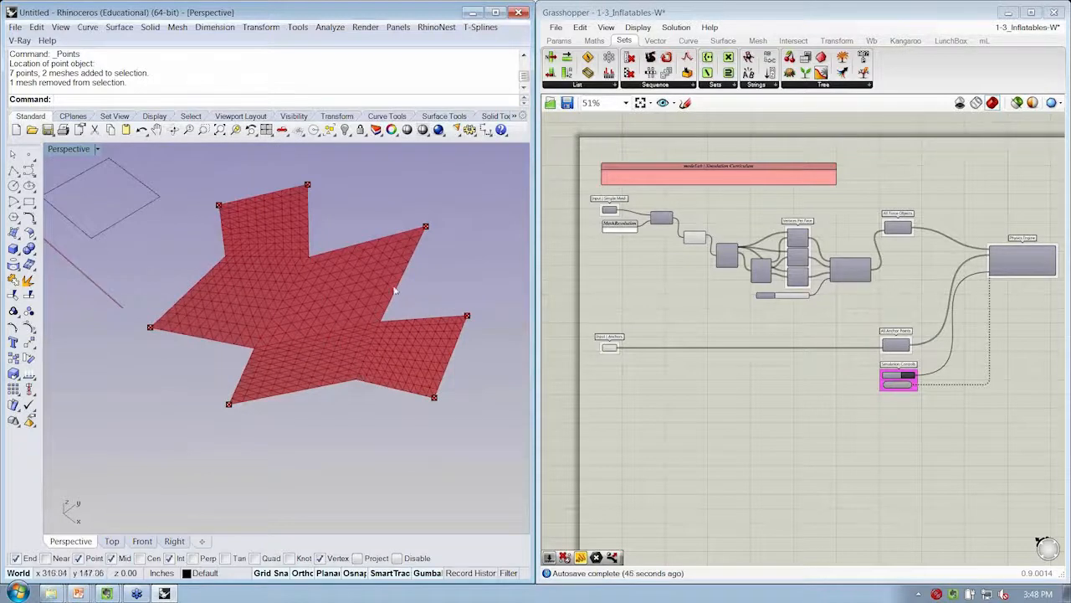
right_drag(351, 333, 313, 332)
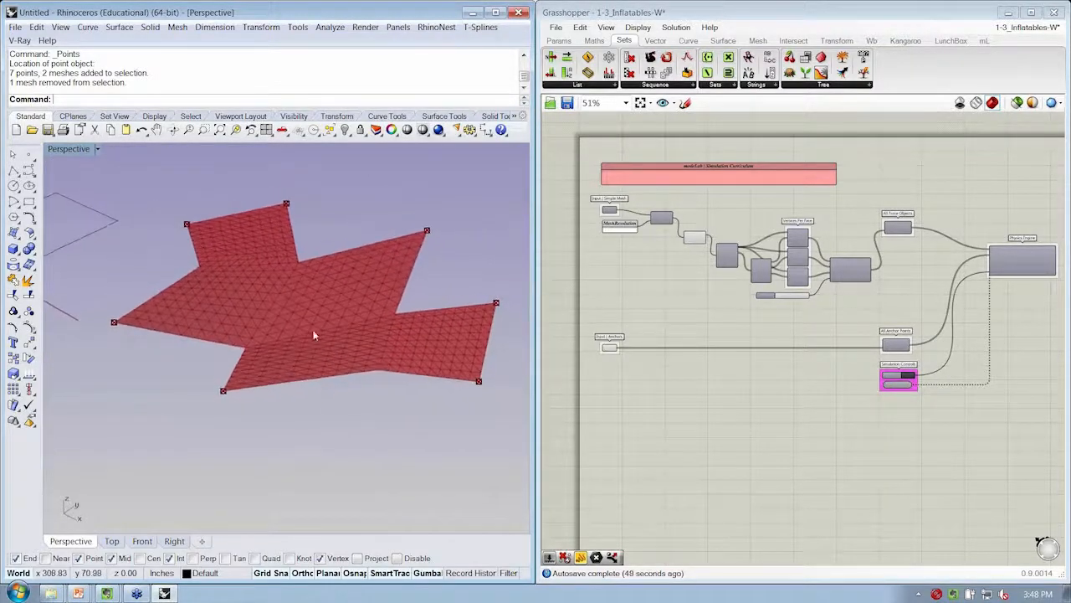
scroll(884, 202, up, 3)
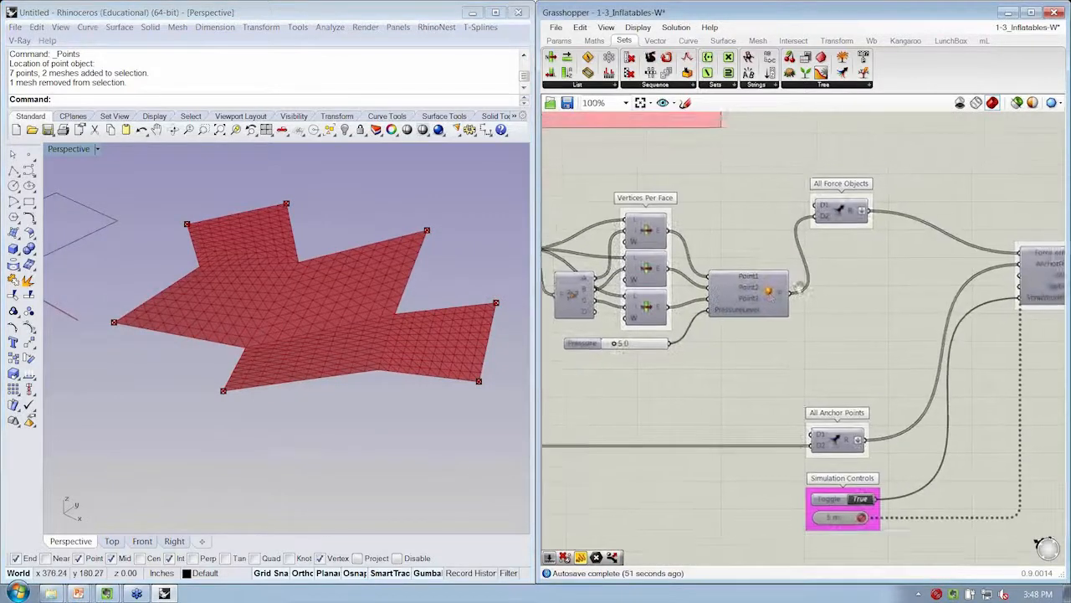
right_drag(487, 363, 321, 438)
right_drag(705, 411, 711, 357)
scroll(713, 360, down, 1)
right_drag(887, 365, 721, 289)
scroll(721, 289, down, 1)
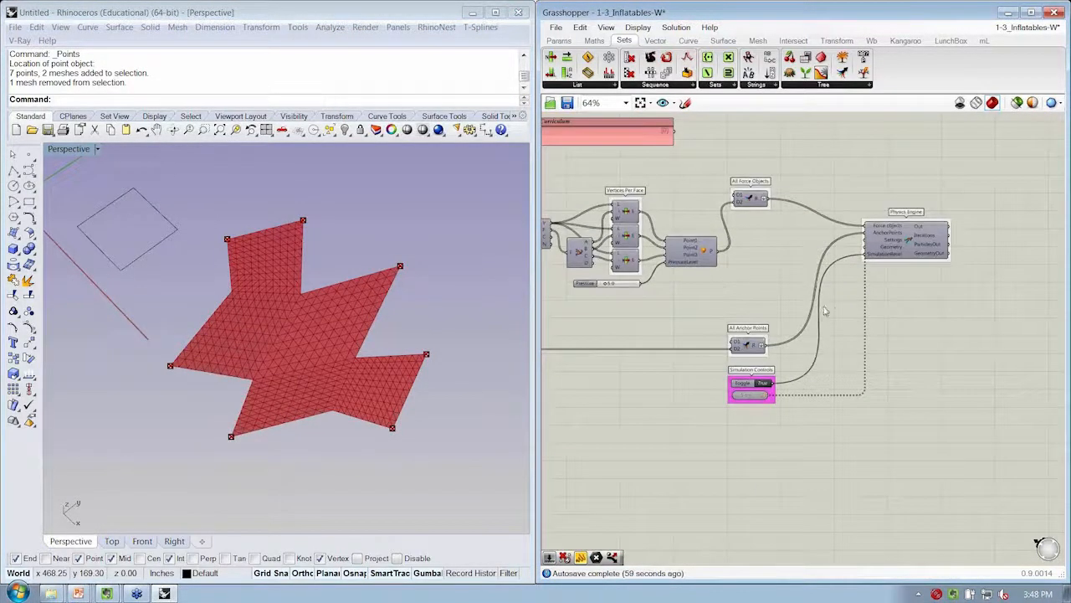
- Turn on the preview of the Physics Engine component and view the mesh at a low angle
right_drag(825, 310, 856, 310)
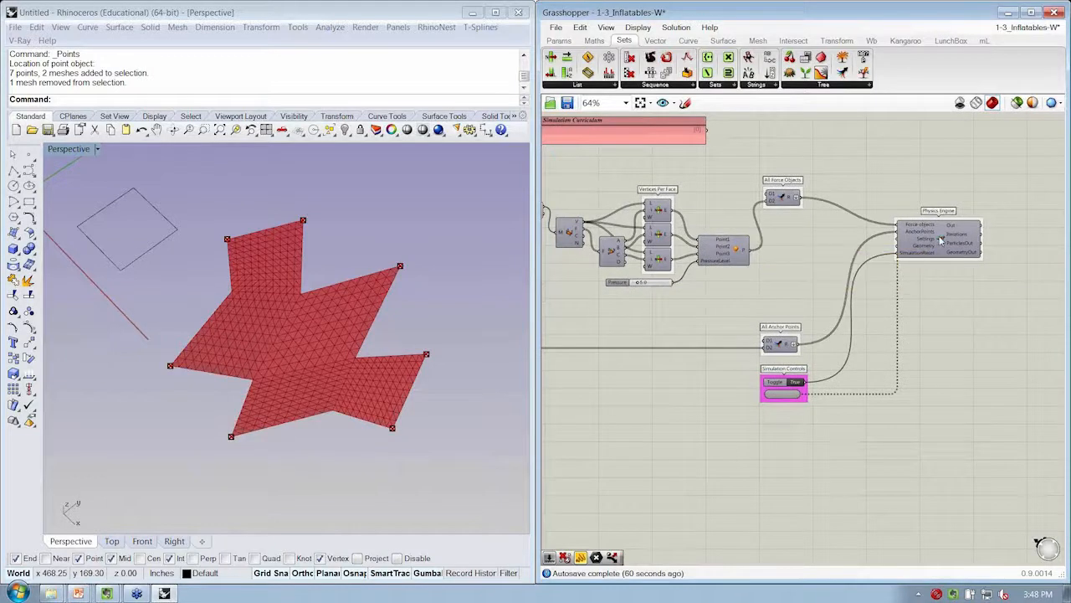
right_click(941, 241)
click(946, 261)
right_drag(442, 389, 428, 280)
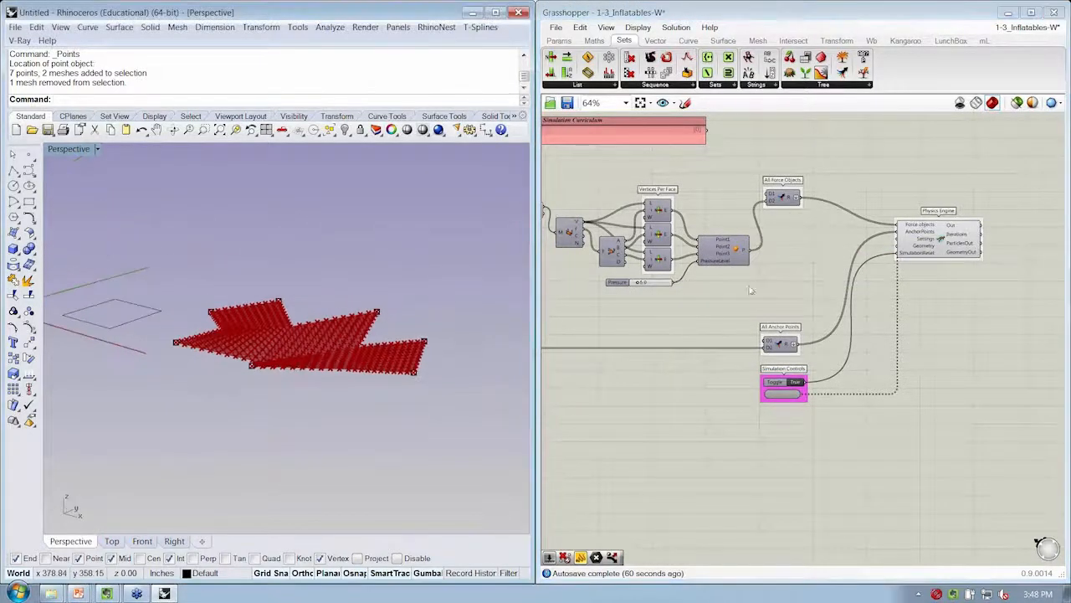
- Try to run the simulation with the Simulation Controls toggle at False and the timers enabled, and set the toggle back to True
click(795, 382)
click(936, 594)
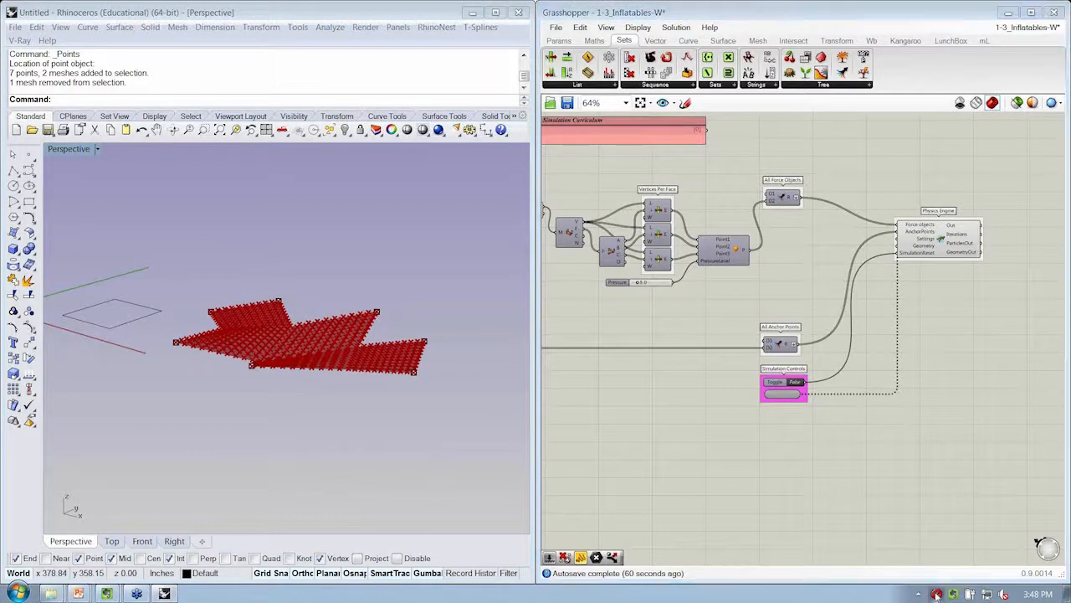
click(936, 593)
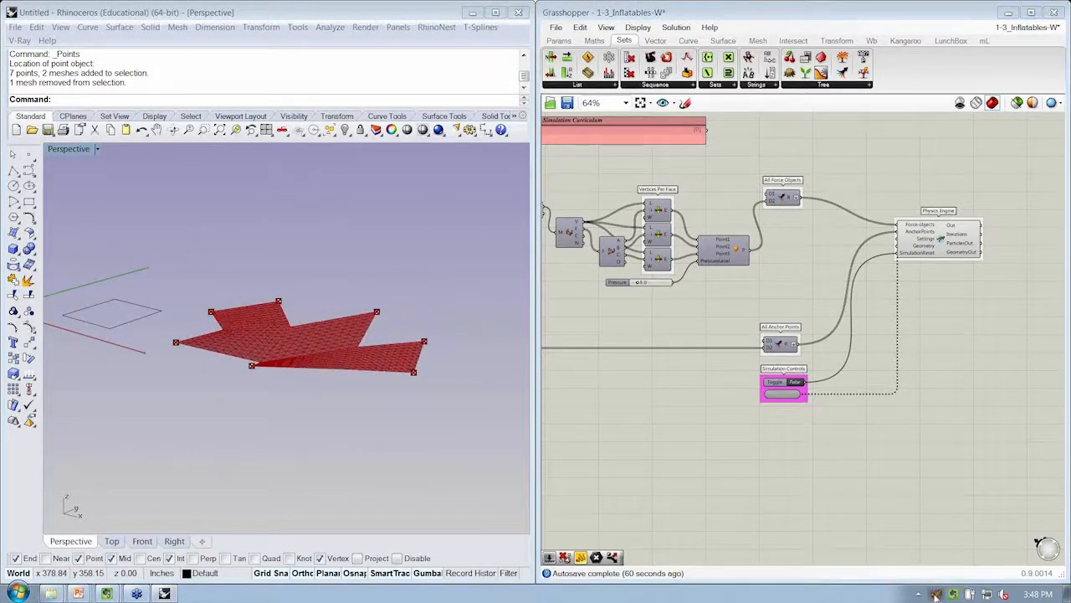
mouse_move(335, 444)
right_down()
mouse_move(328, 411)
mouse_move(329, 462)
right_up()
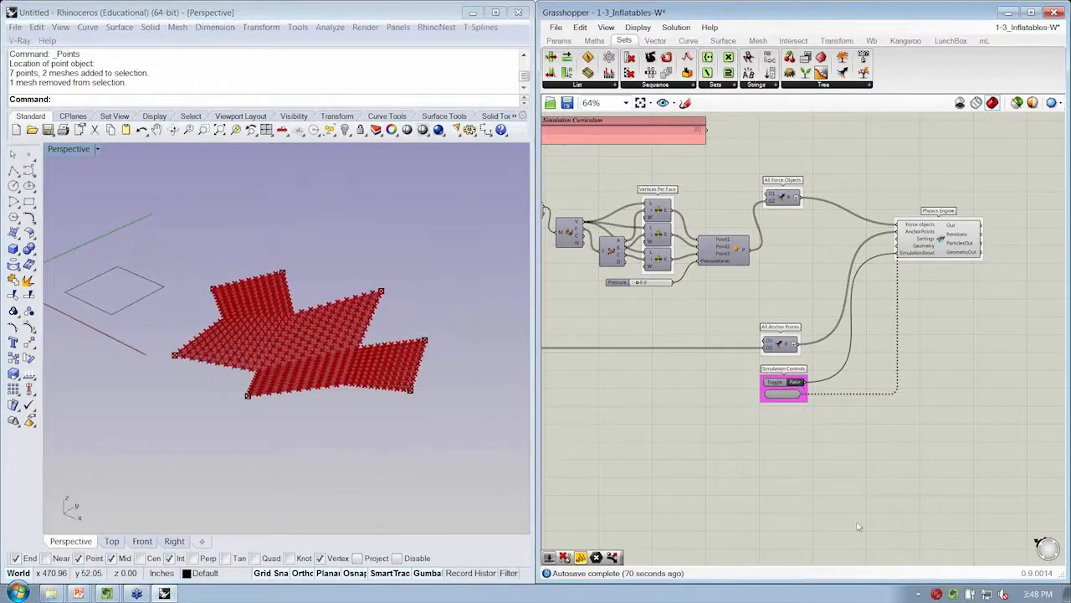
click(936, 594)
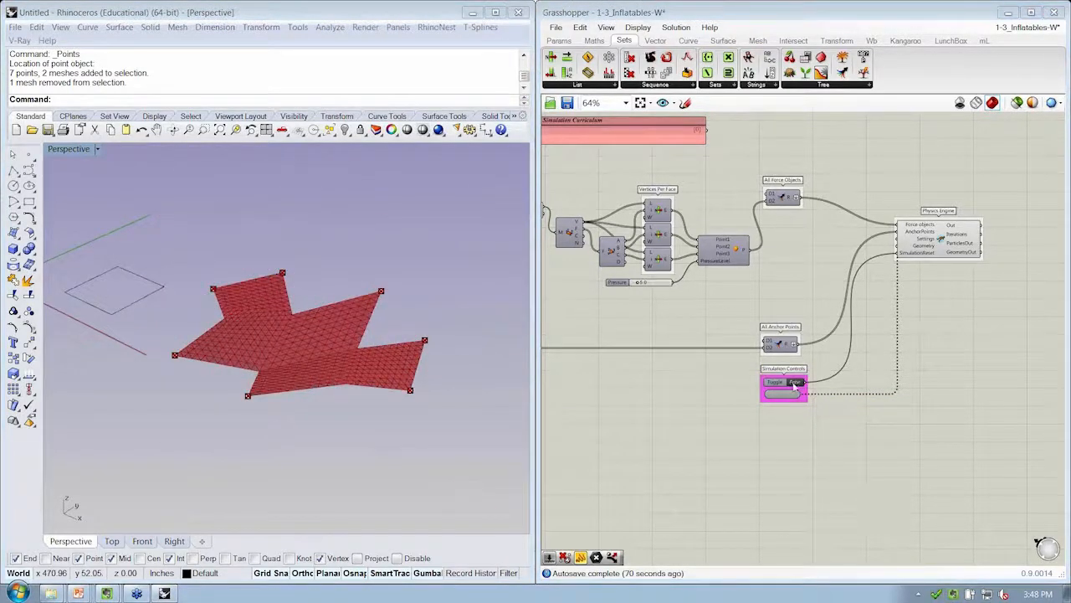
right_drag(795, 387, 911, 434)
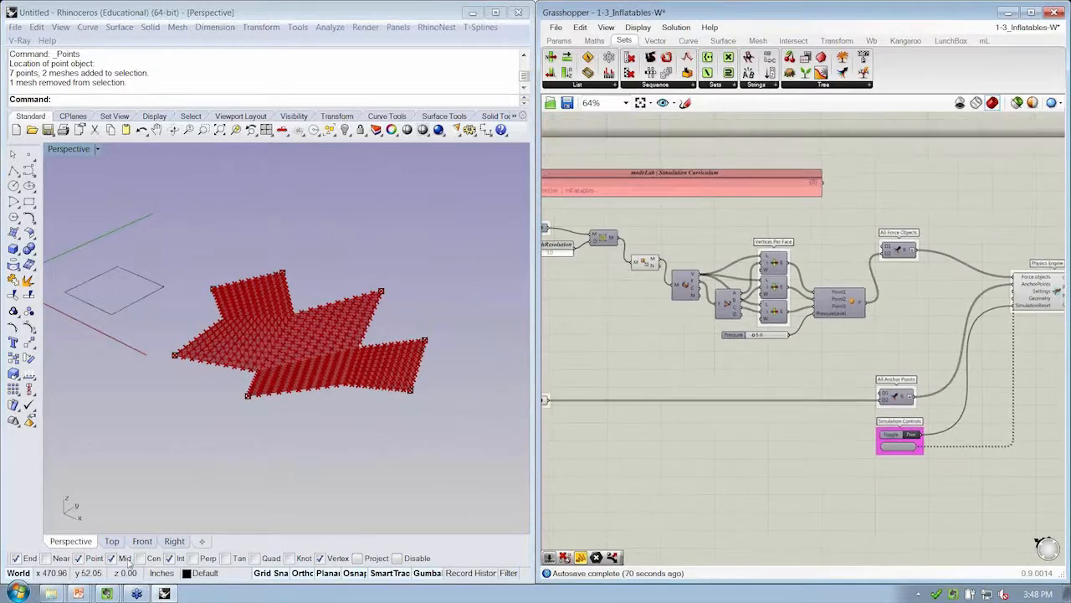
- Inspect the mesh particles in the perspective view, consult the open PowerPoint presentation, and review the Pressure part of the definition
right_drag(227, 418, 260, 454)
scroll(282, 401, up, 4)
right_drag(283, 401, 243, 372)
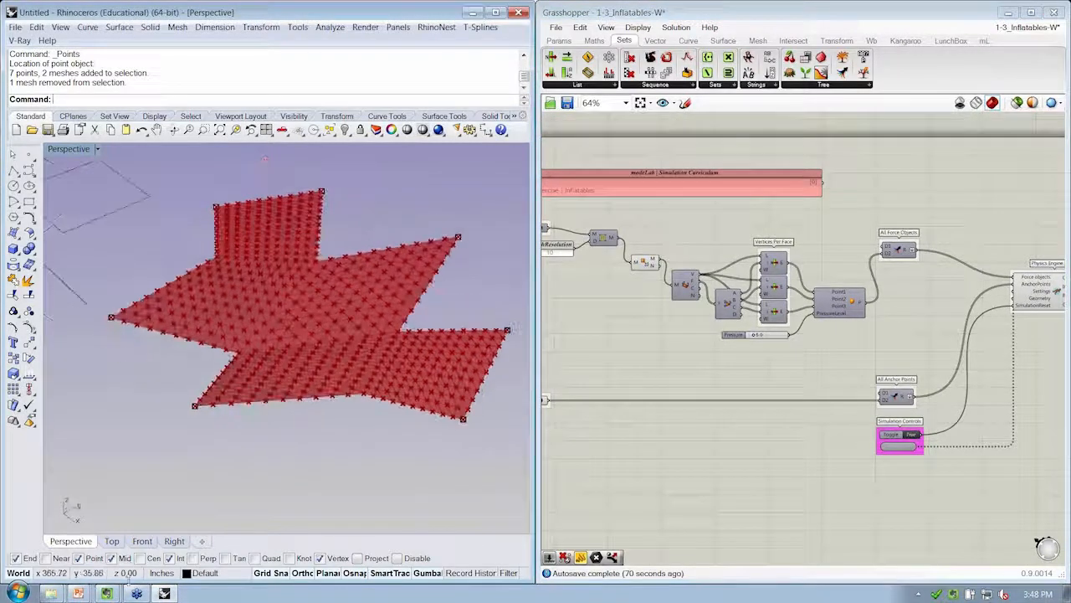
click(81, 596)
click(94, 550)
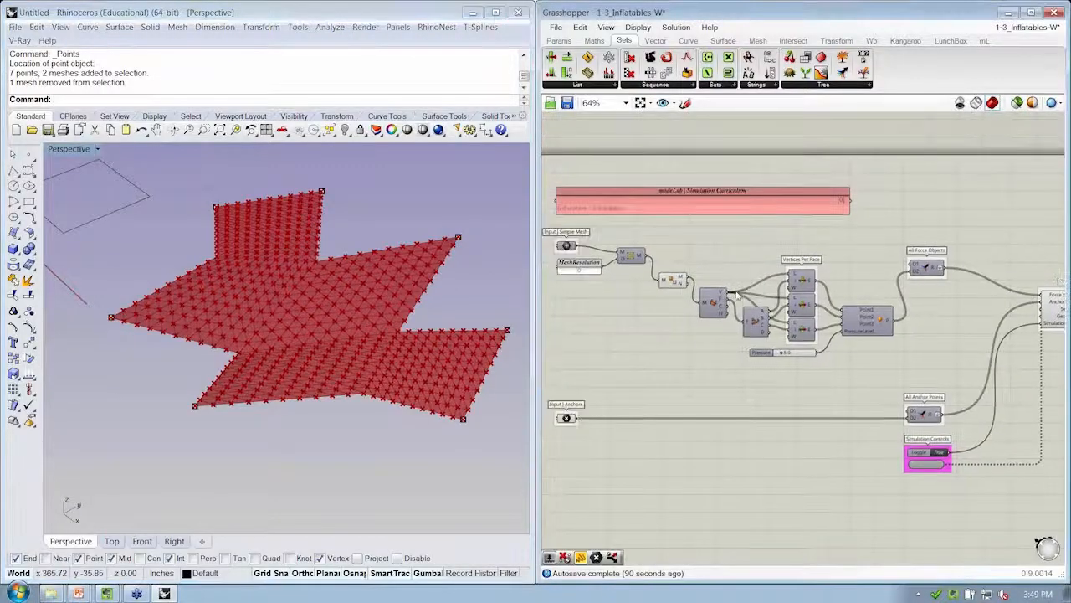
right_drag(737, 294, 684, 220)
scroll(744, 304, up, 2)
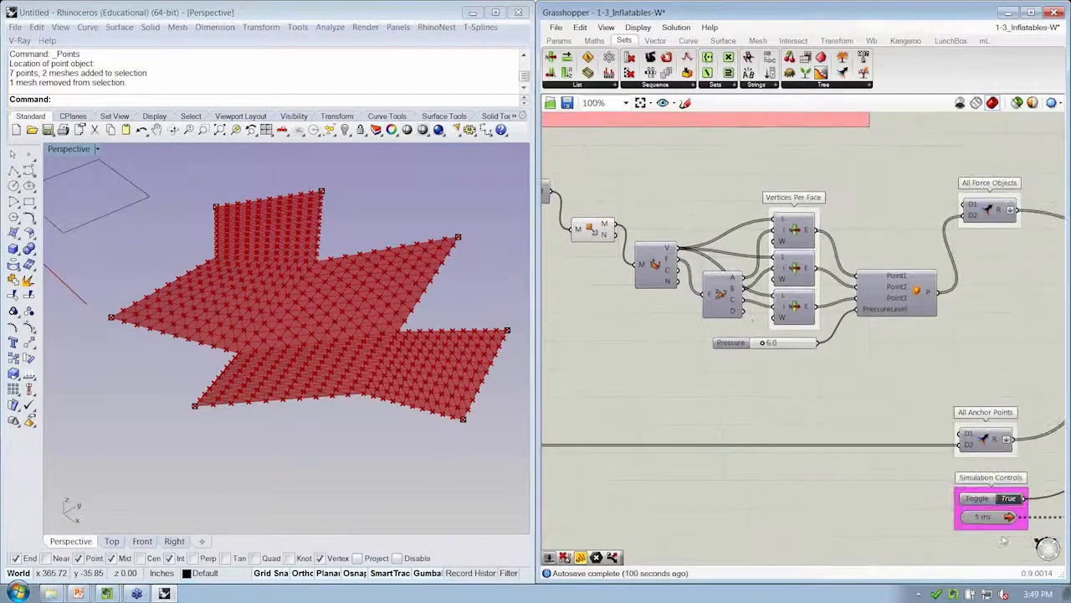
- Disable the Grasshopper timers and view the mesh from a higher angle
click(932, 593)
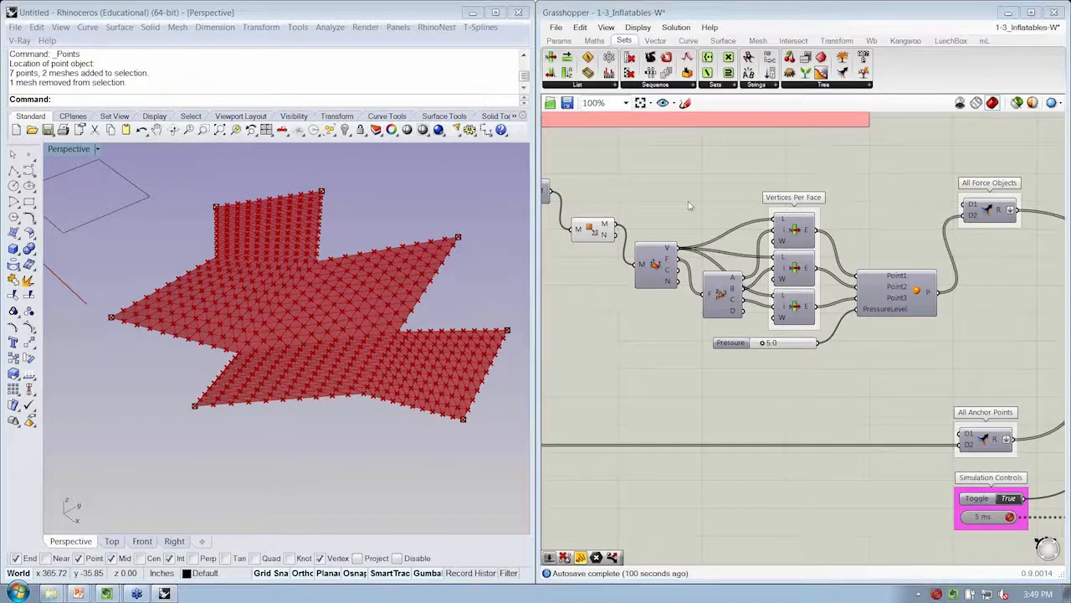
right_drag(671, 184, 697, 252)
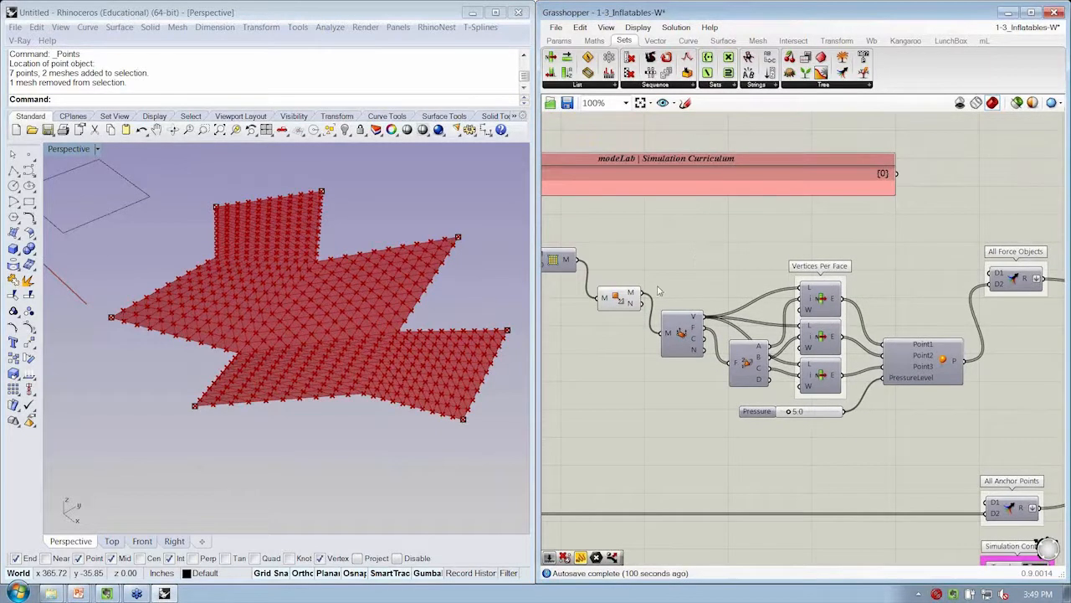
right_drag(378, 352, 315, 376)
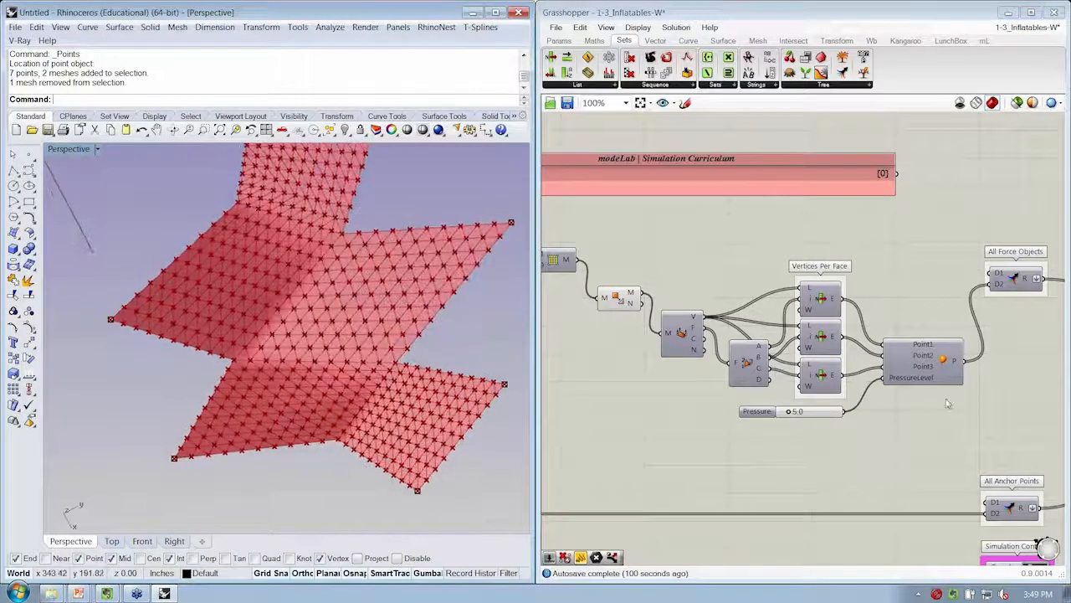
- Add a Kangaroo SpringsFromMesh component above the Vertices Per Face group and feed the triangulated mesh into its Mesh input
right_drag(945, 368, 929, 369)
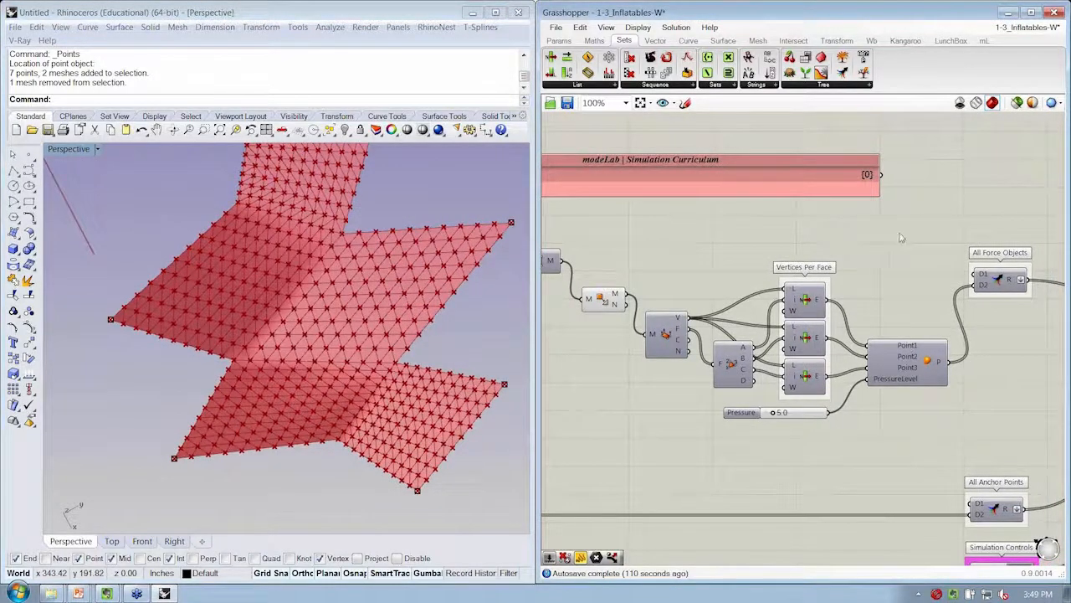
click(758, 40)
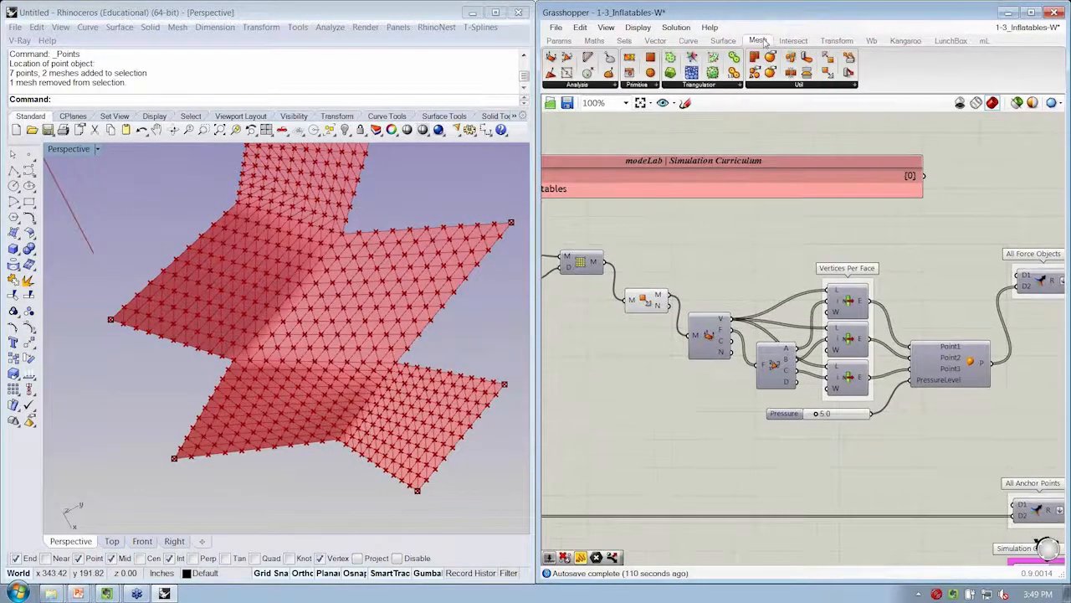
click(905, 40)
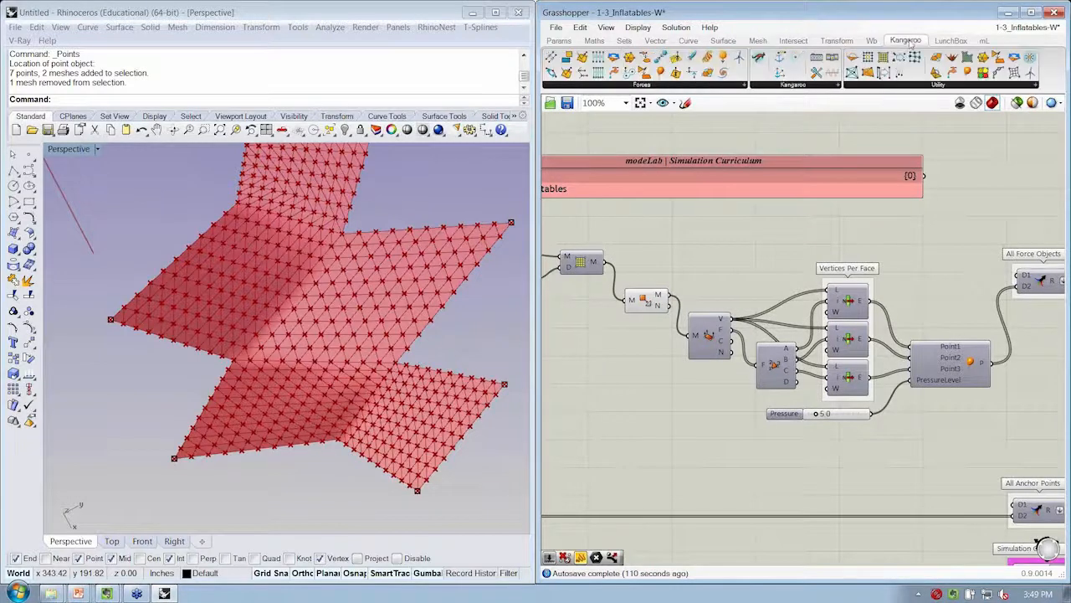
click(897, 86)
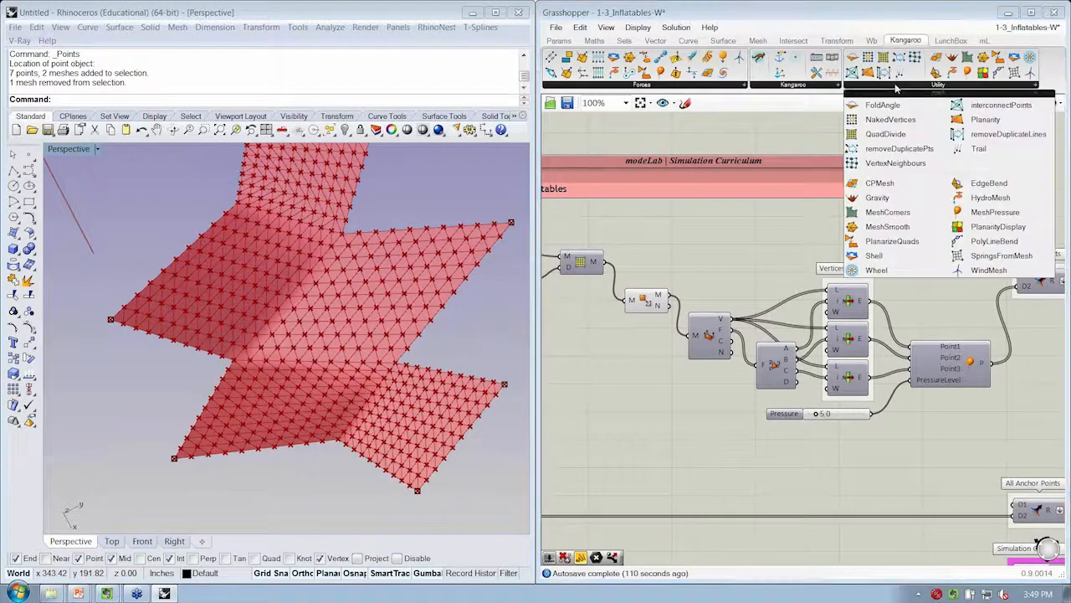
click(1028, 260)
click(841, 238)
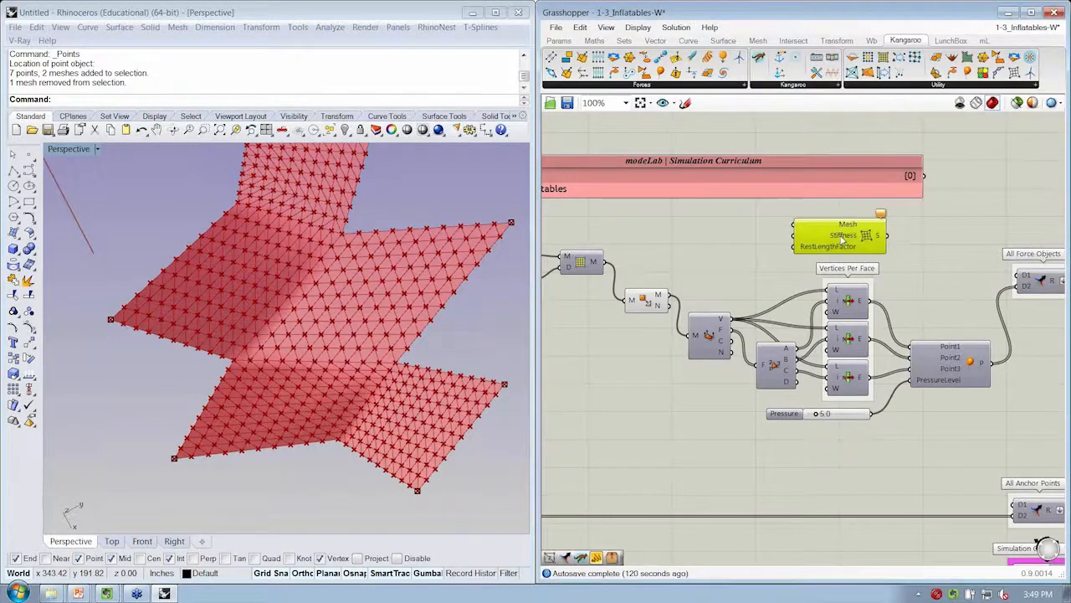
drag(667, 295, 806, 227)
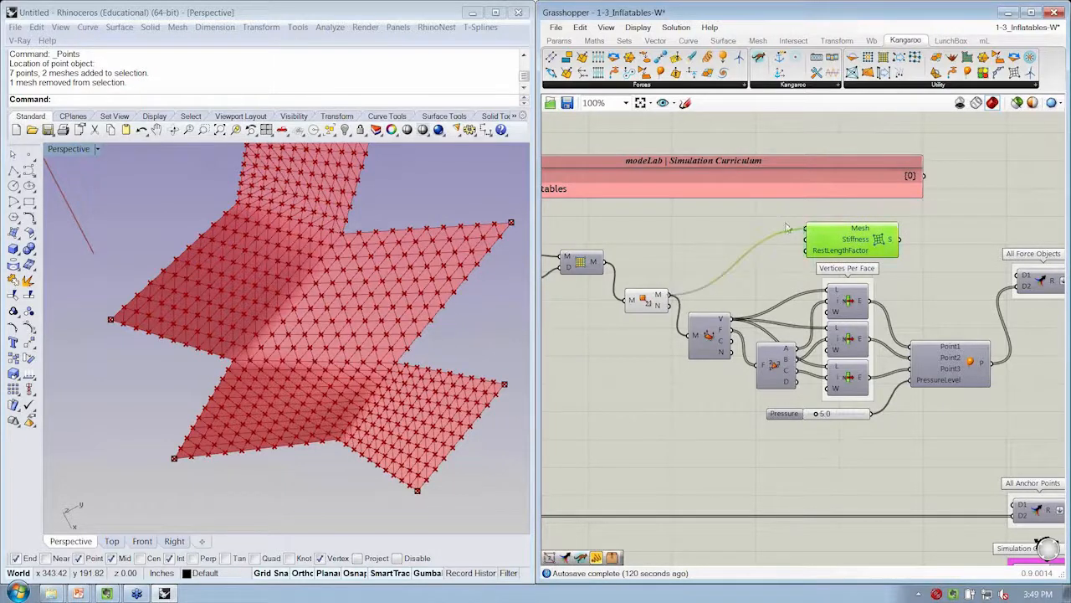
- Create a number slider with .75<1.0<2.0 for the RestLengthFactor input, and connect the springs output to D1 of All Force Objects
double_click(682, 239)
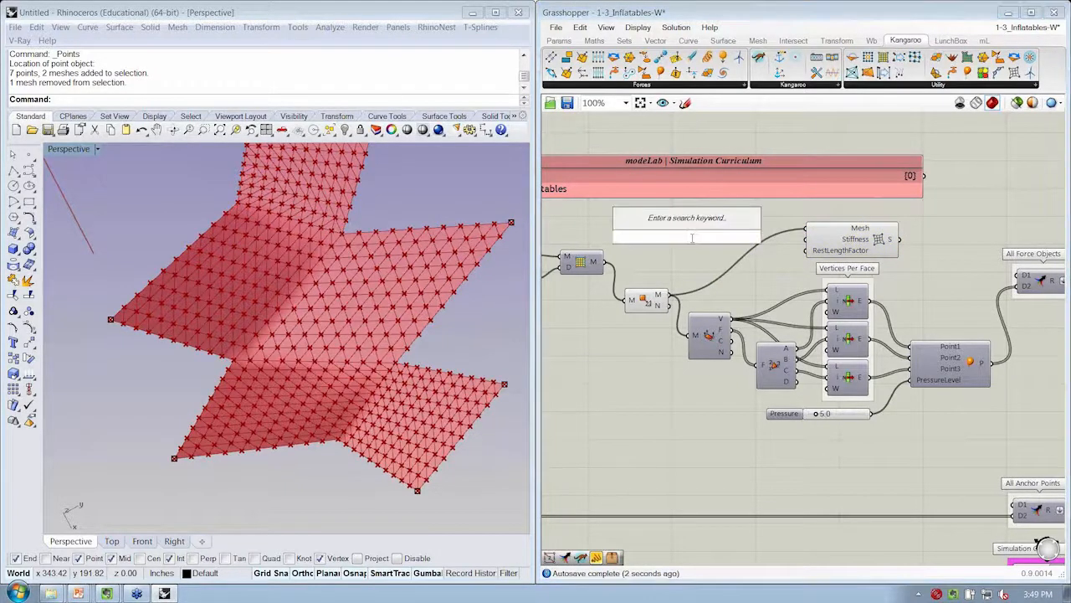
text(l)
key(BackSpace)
text(.75<1.0<2.0)
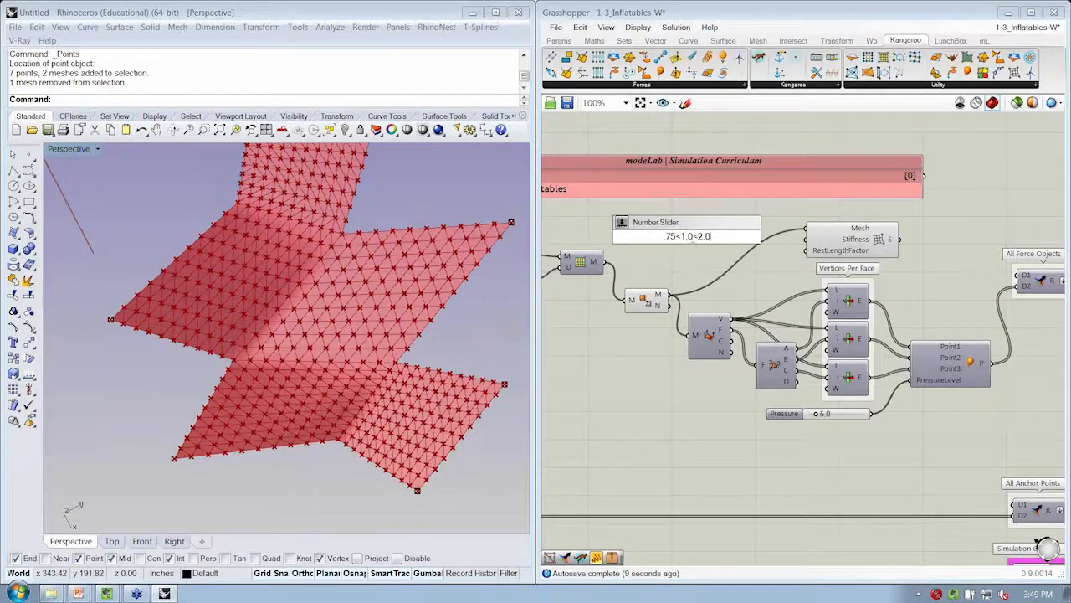
key(Return)
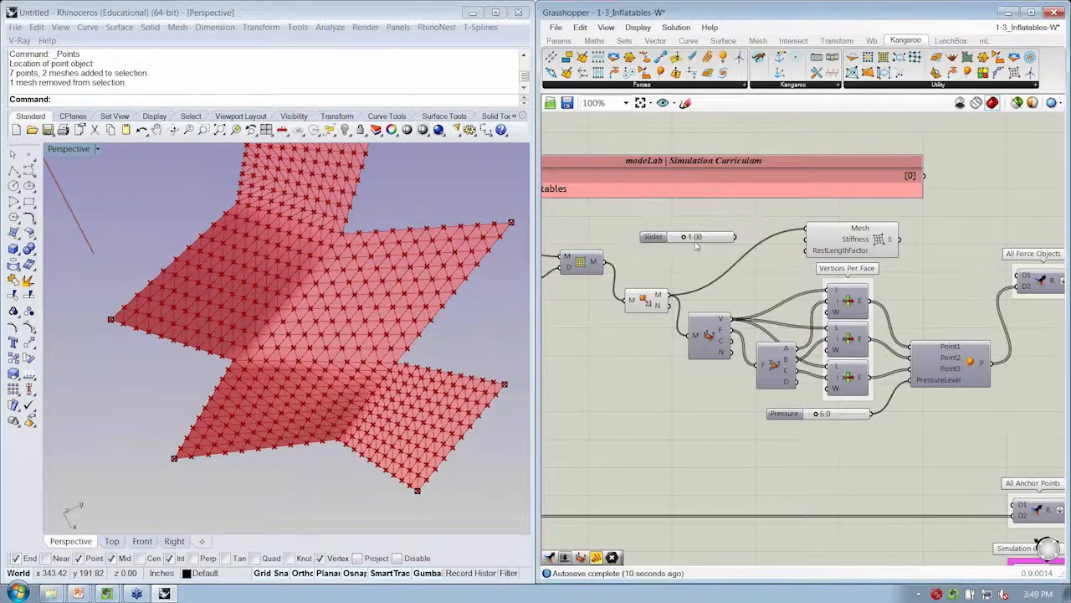
drag(809, 254, 809, 252)
right_drag(906, 235, 880, 228)
drag(875, 237, 990, 277)
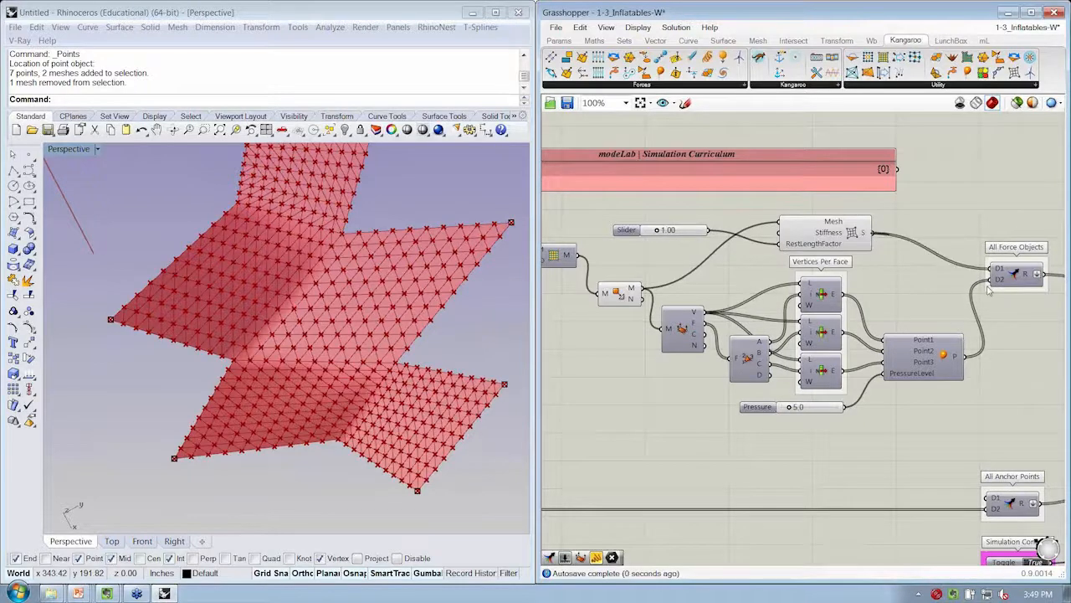
- Enable the Grasshopper timers and set the Simulation Controls toggle to False to run the simulation with springs and pressure
scroll(814, 251, down, 2)
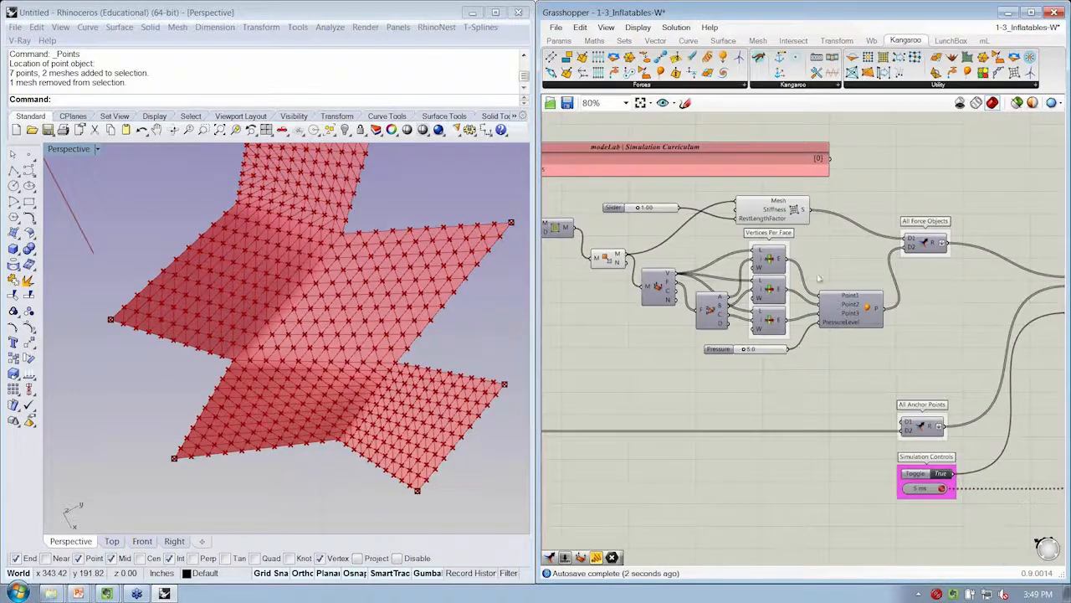
click(942, 474)
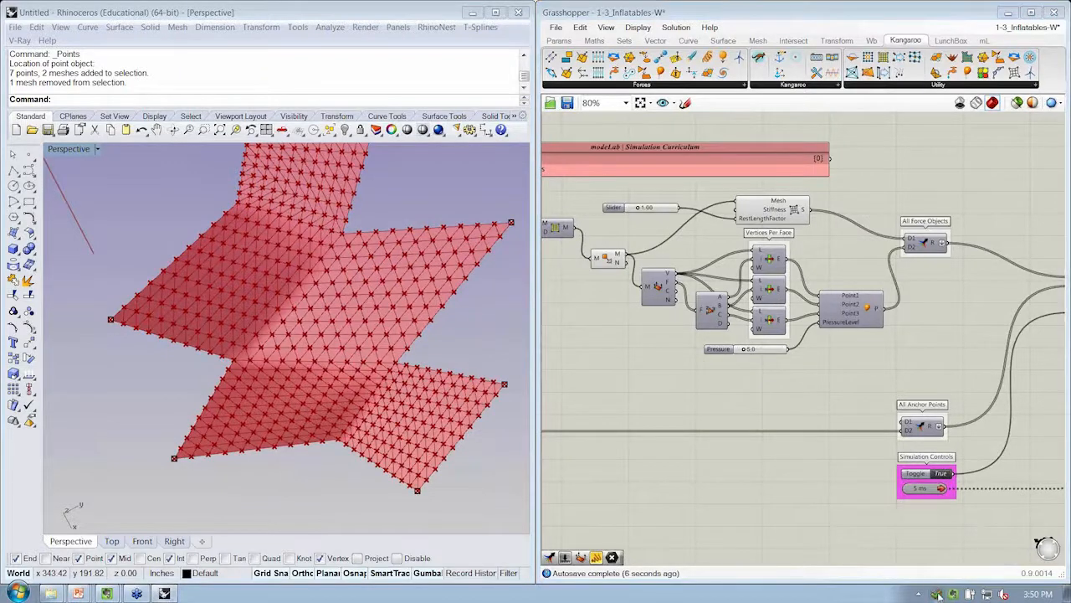
right_drag(335, 391, 485, 314)
scroll(471, 370, down, 5)
click(936, 474)
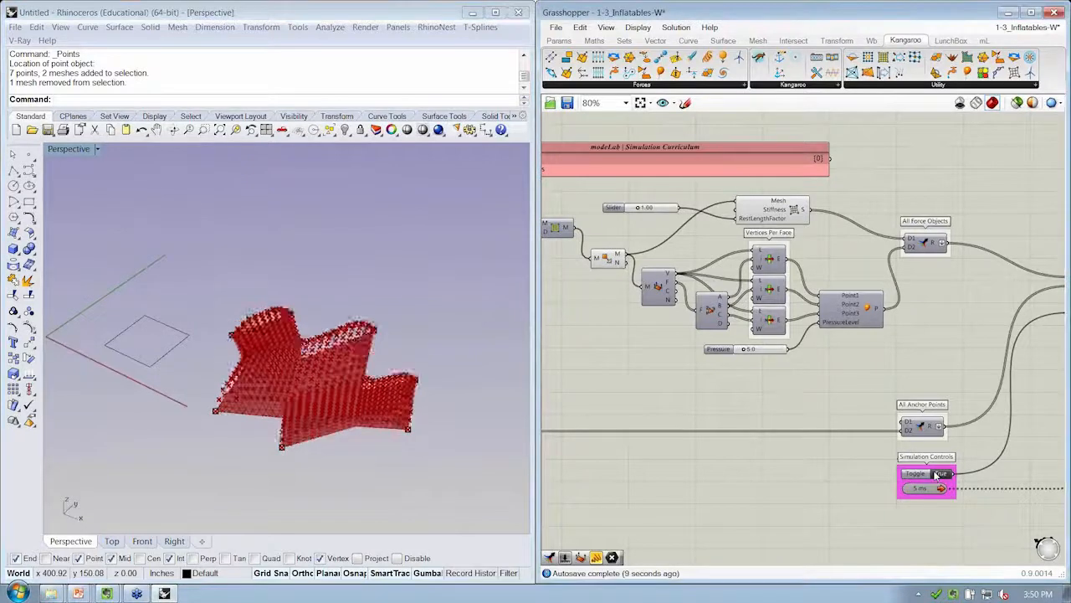
- Examine the simulated mesh particles from low and high angles in the perspective view and review the Physics Engine wiring
right_drag(356, 415, 410, 373)
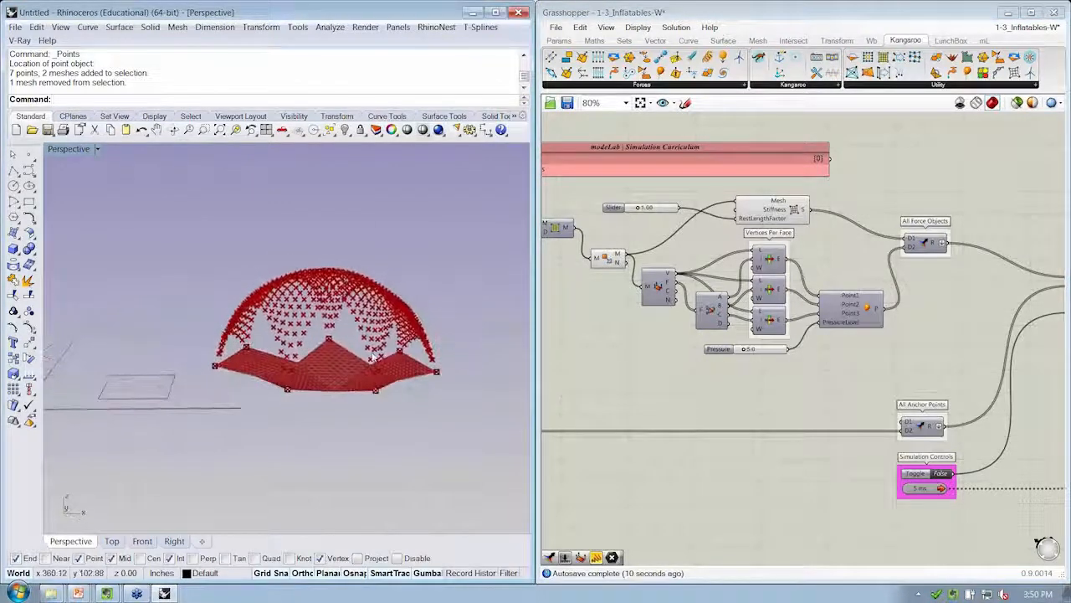
scroll(410, 373, up, 4)
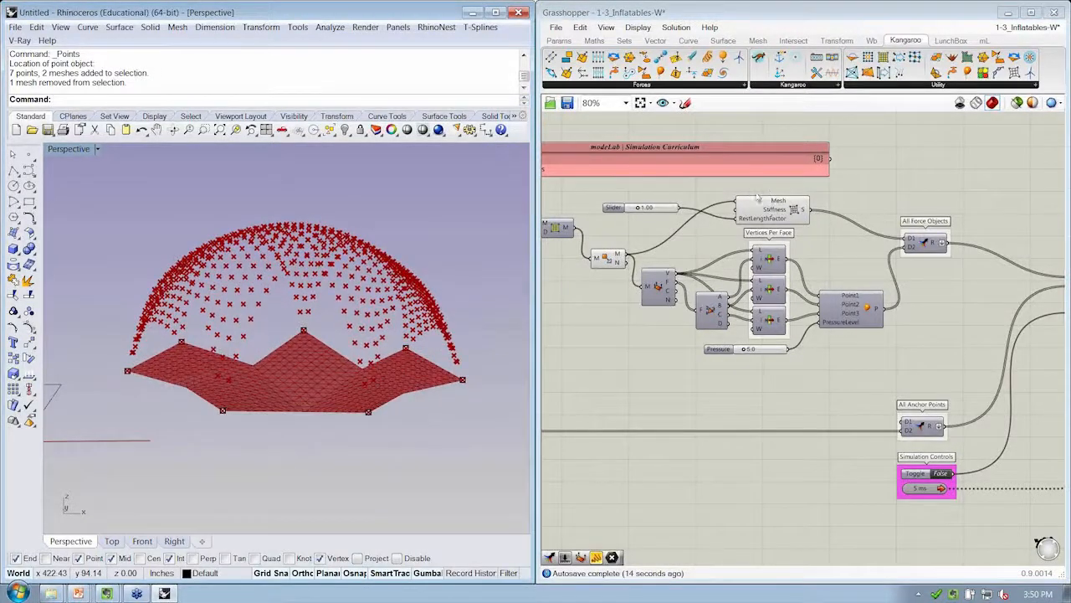
right_drag(438, 333, 297, 368)
right_drag(206, 345, 276, 366)
right_drag(887, 319, 837, 324)
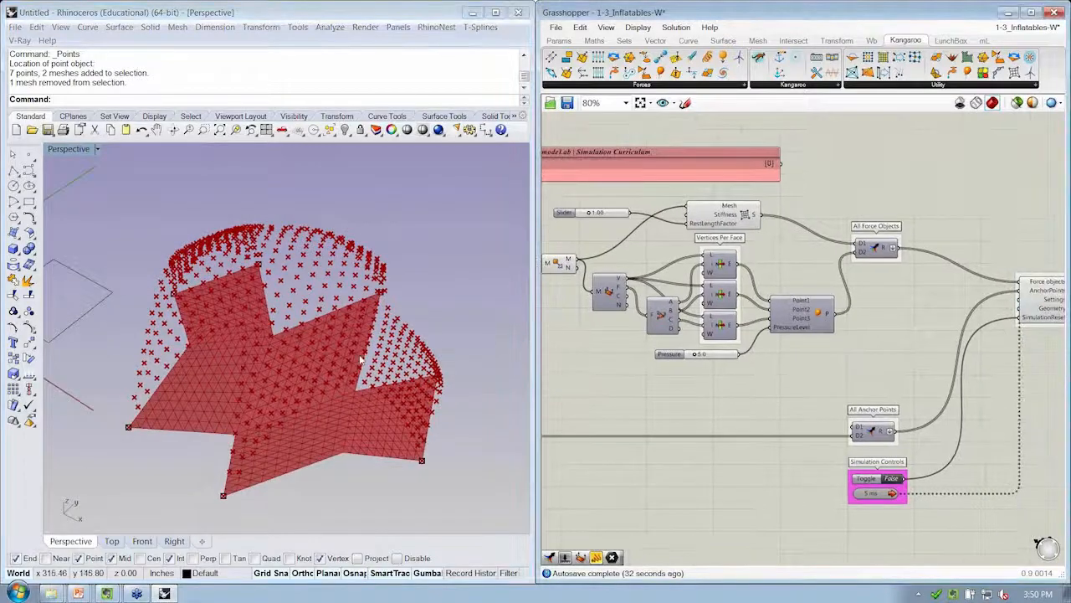
right_drag(362, 360, 274, 326)
right_drag(815, 415, 703, 398)
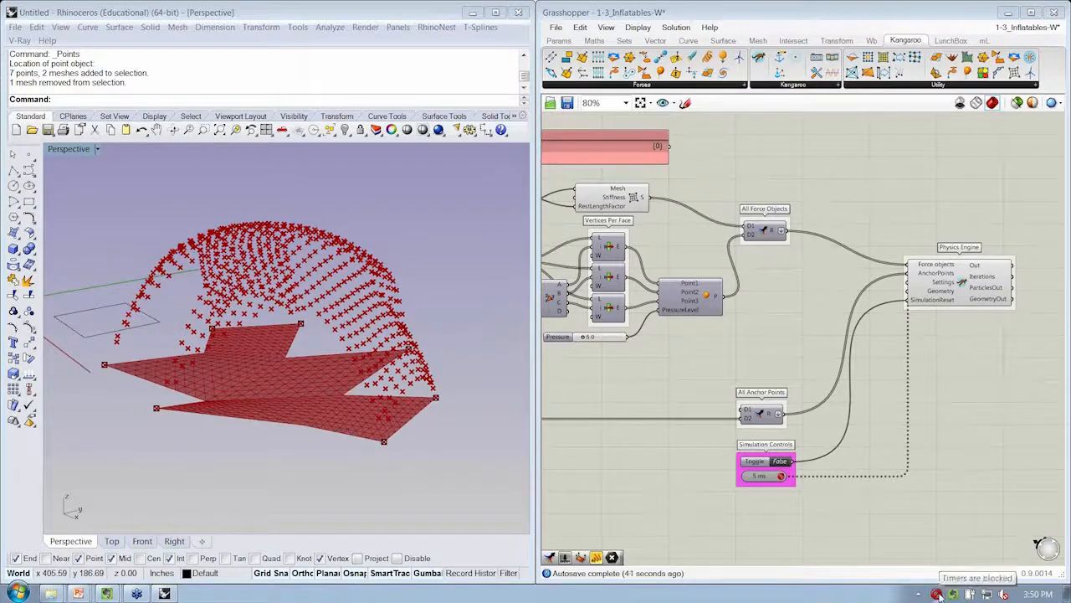
- Block the Grasshopper timers and reset the simulation by setting the toggle back to True
scroll(842, 448, down, 2)
click(740, 466)
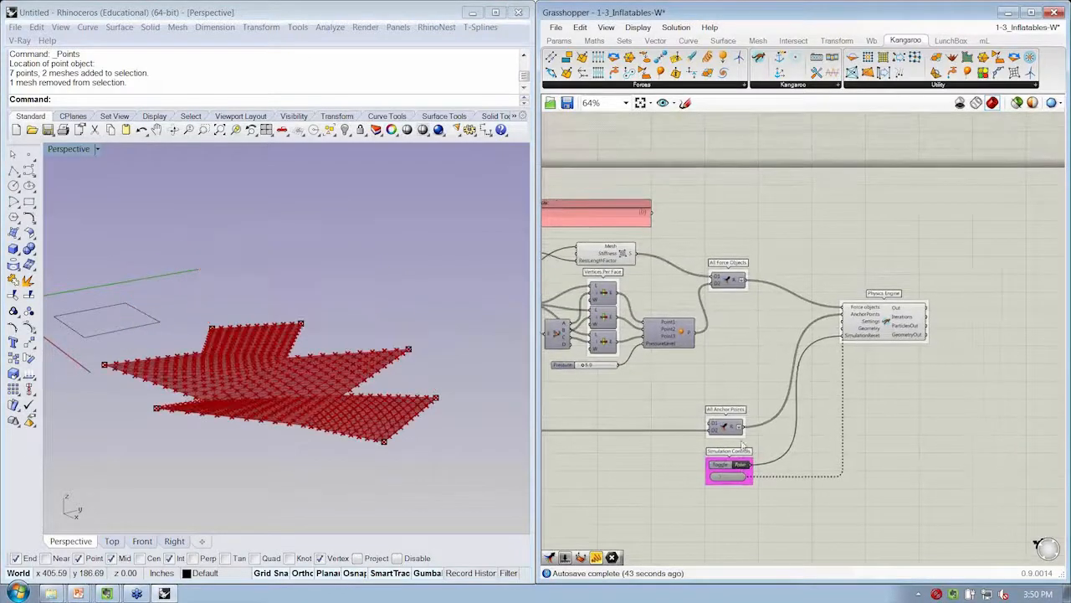
right_drag(435, 392, 276, 284)
scroll(888, 352, down, 1)
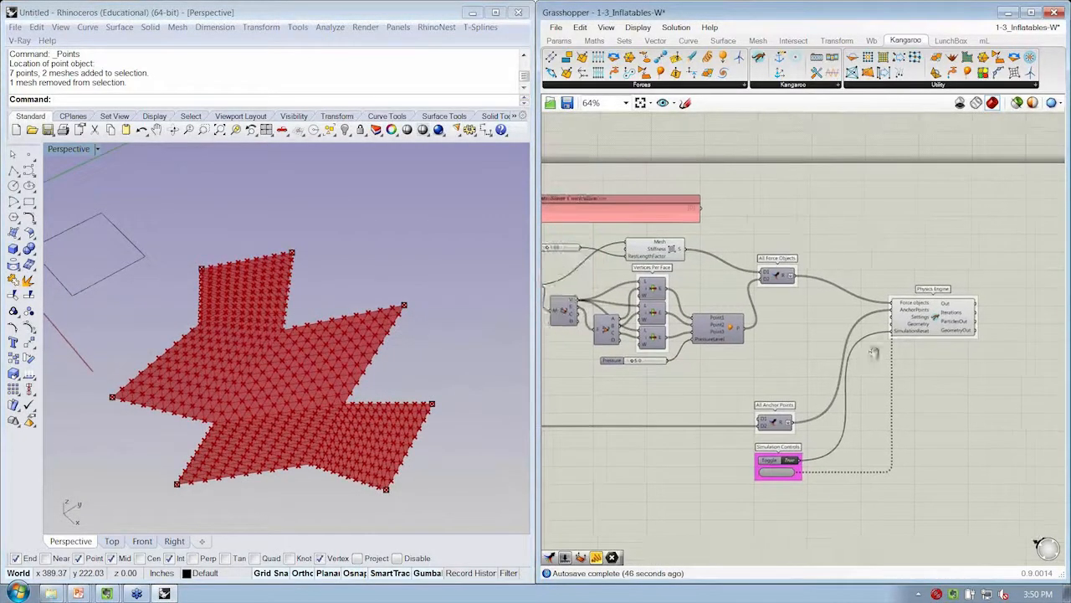
- Maximize the Grasshopper window and show the force definition and Physics Engine at 100% zoom
right_drag(889, 352, 894, 323)
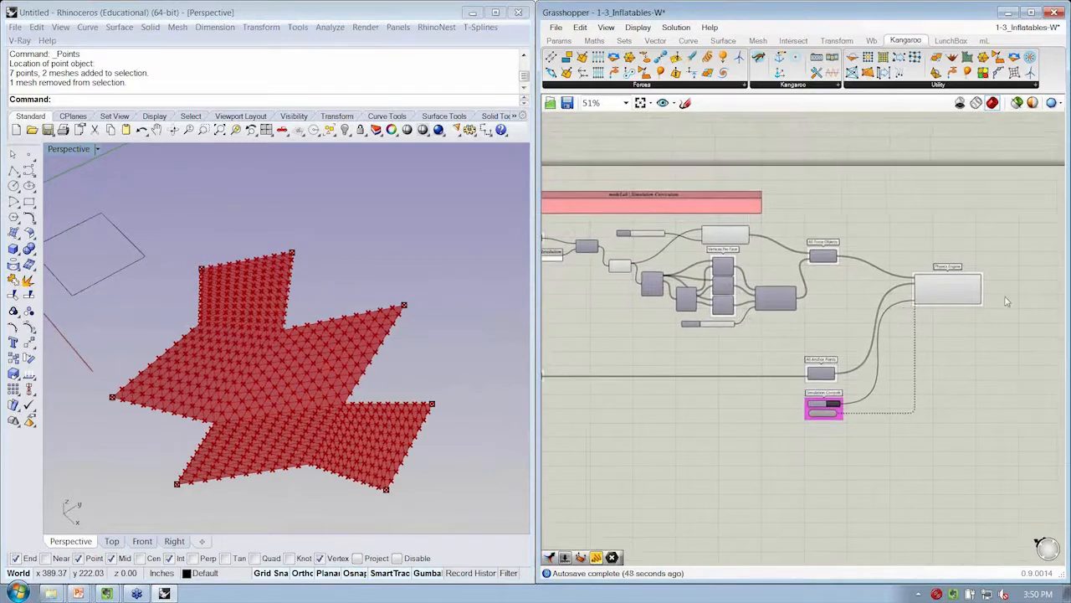
drag(996, 287, 1053, 362)
right_drag(899, 310, 885, 318)
click(1031, 13)
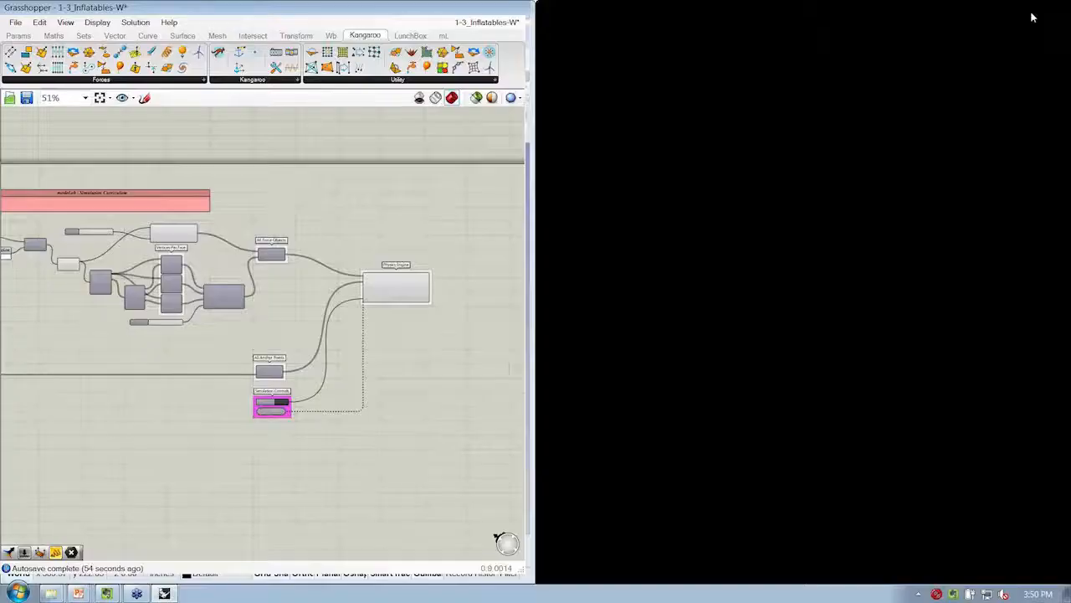
scroll(519, 249, up, 3)
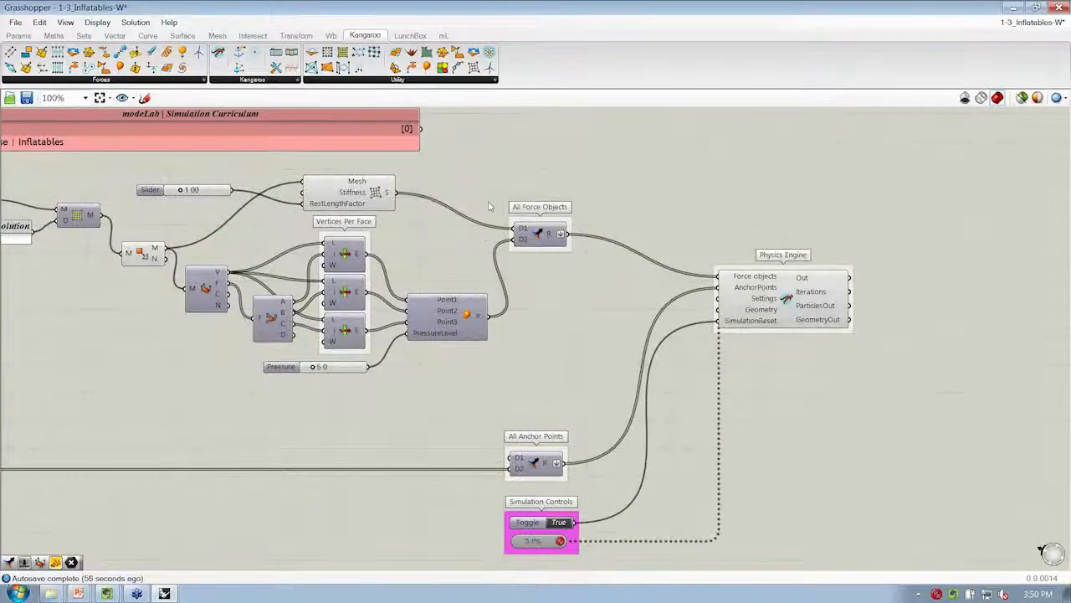
- Connect the deconstructed mesh's vertices output to the Physics Engine's Geometry input and set that wire to Faint Display
right_drag(379, 389, 425, 395)
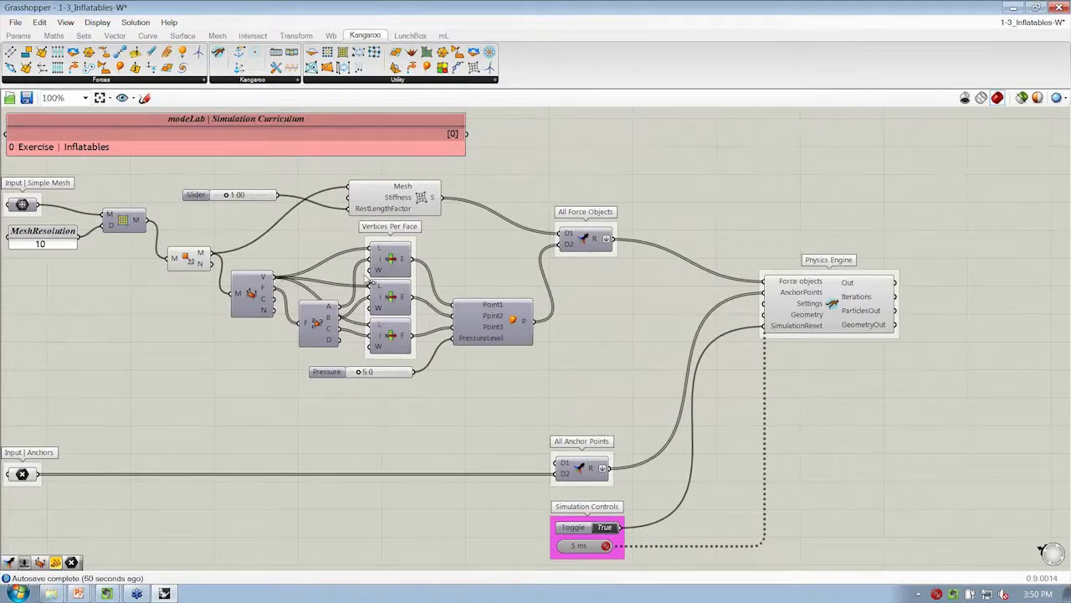
drag(368, 279, 764, 314)
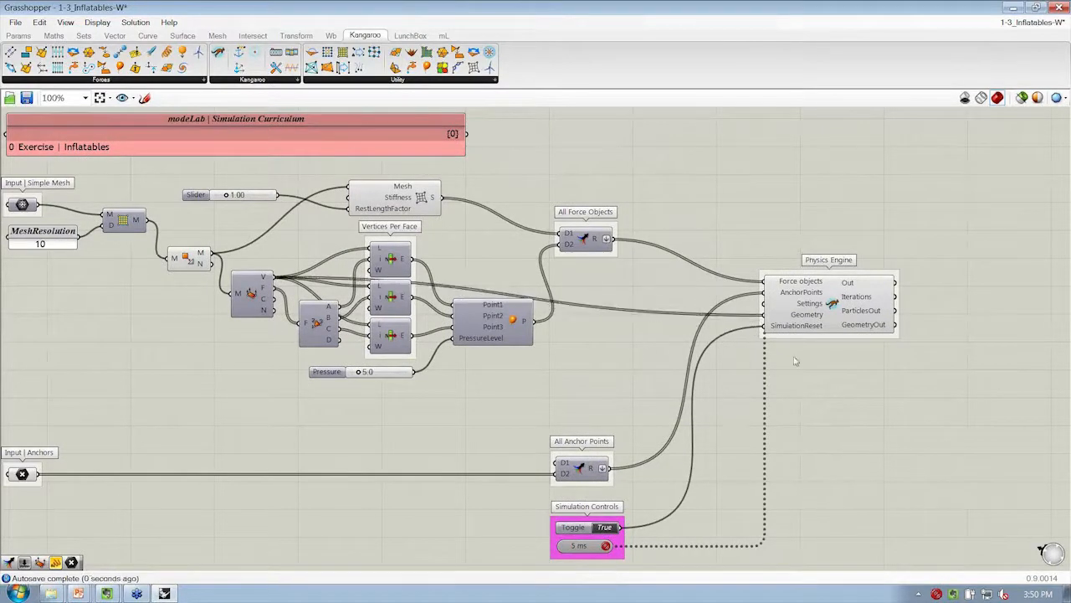
right_click(807, 315)
mouse_move(852, 355)
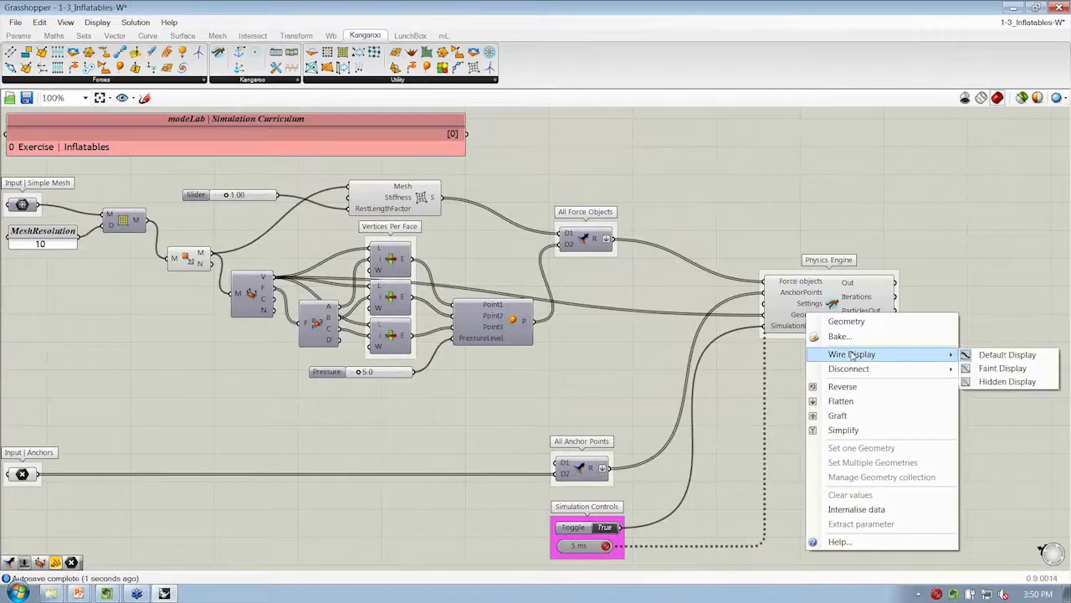
click(1000, 368)
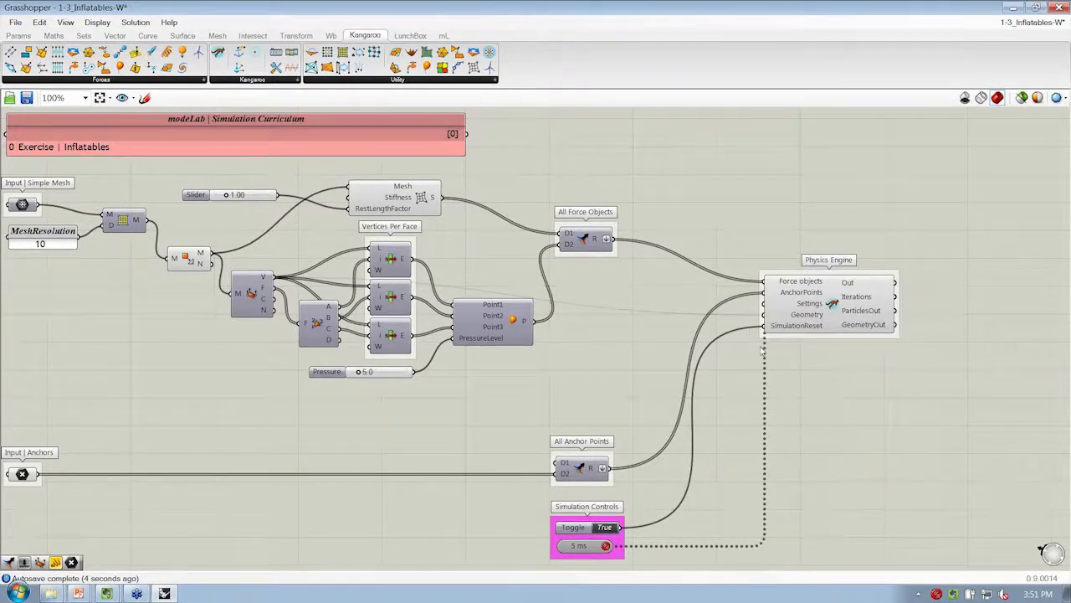
- Add a Mesh construction component beside the Physics Engine, feeding GeometryOut into V and the original mesh faces into F
right_drag(872, 350, 722, 318)
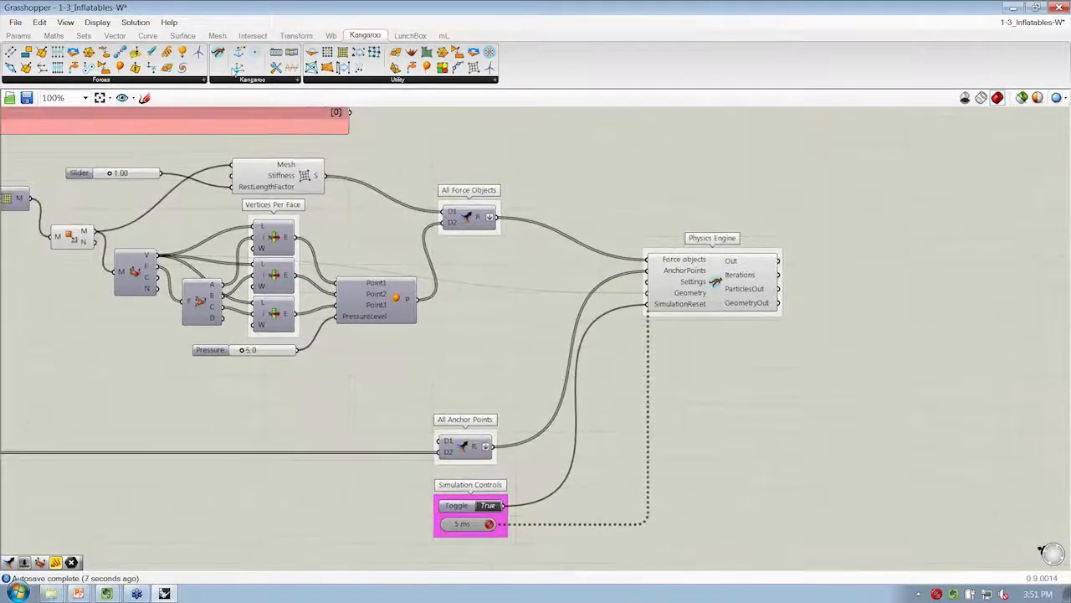
click(217, 35)
click(105, 80)
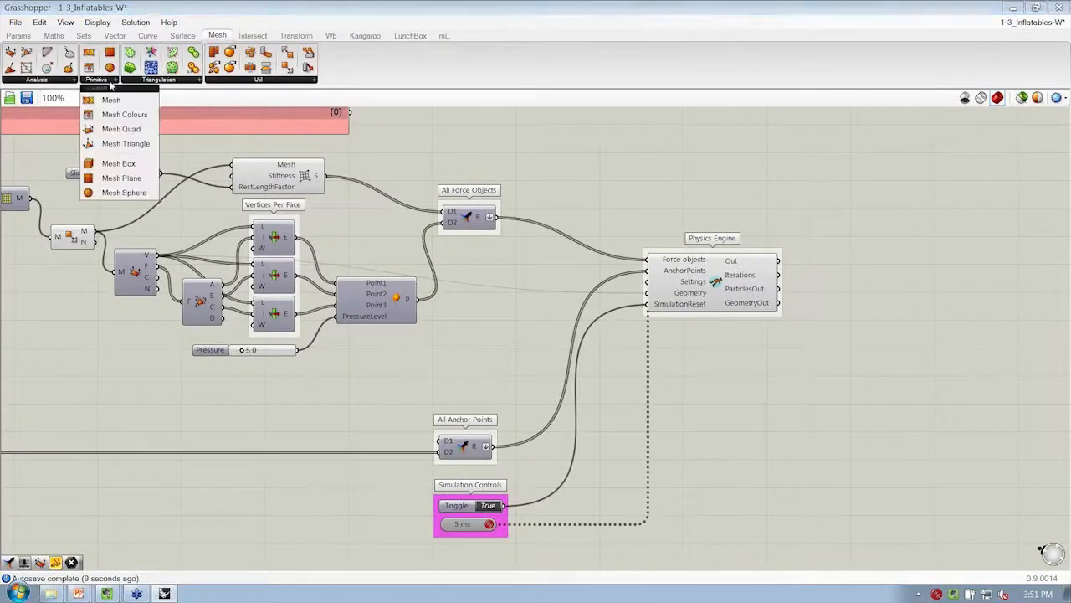
drag(113, 100, 824, 343)
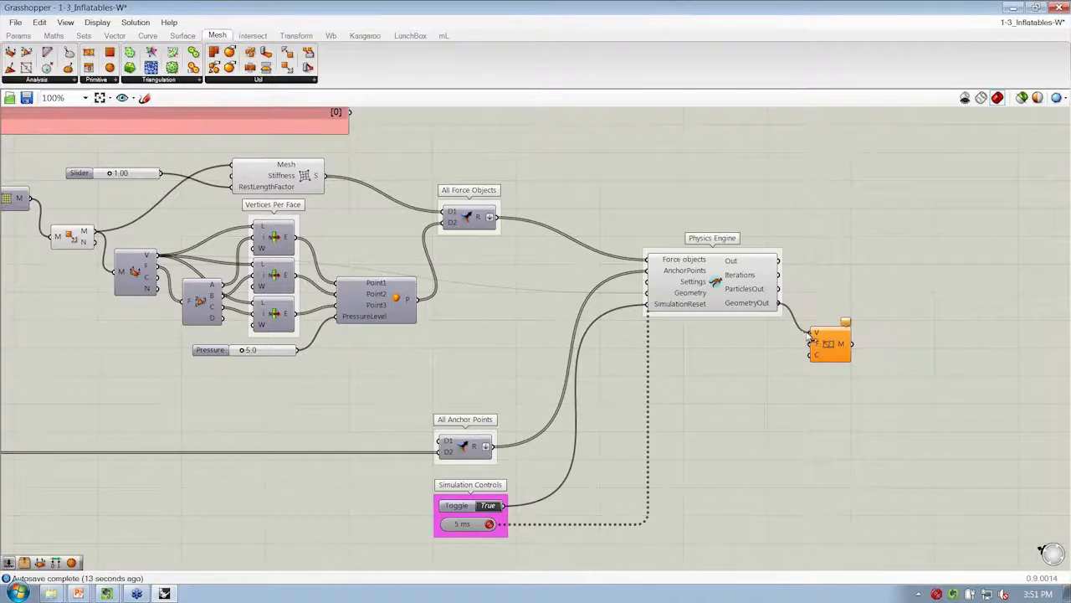
right_drag(784, 341, 855, 342)
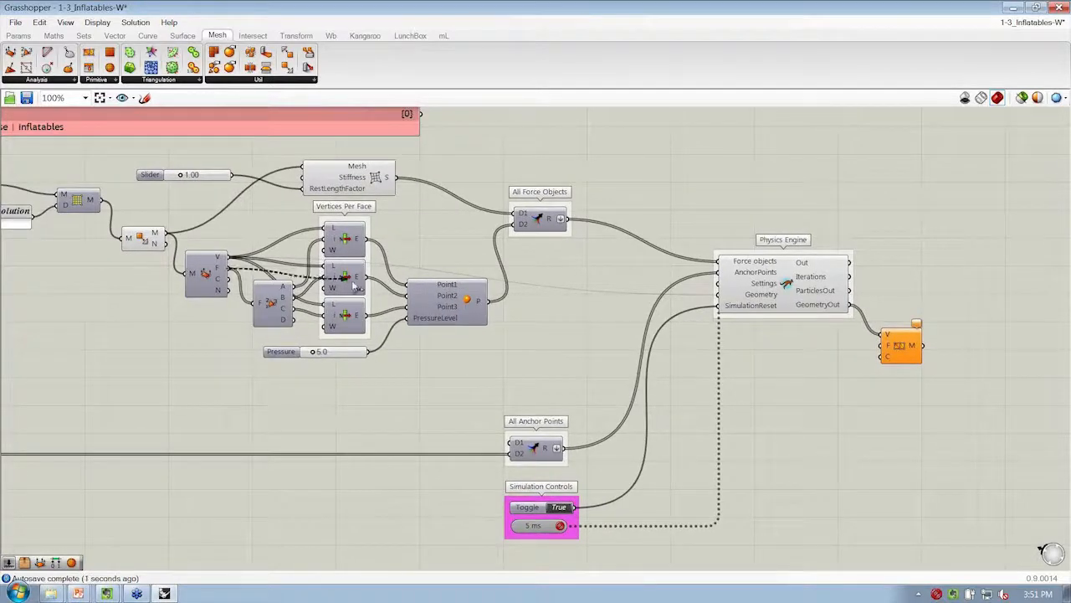
drag(355, 286, 889, 346)
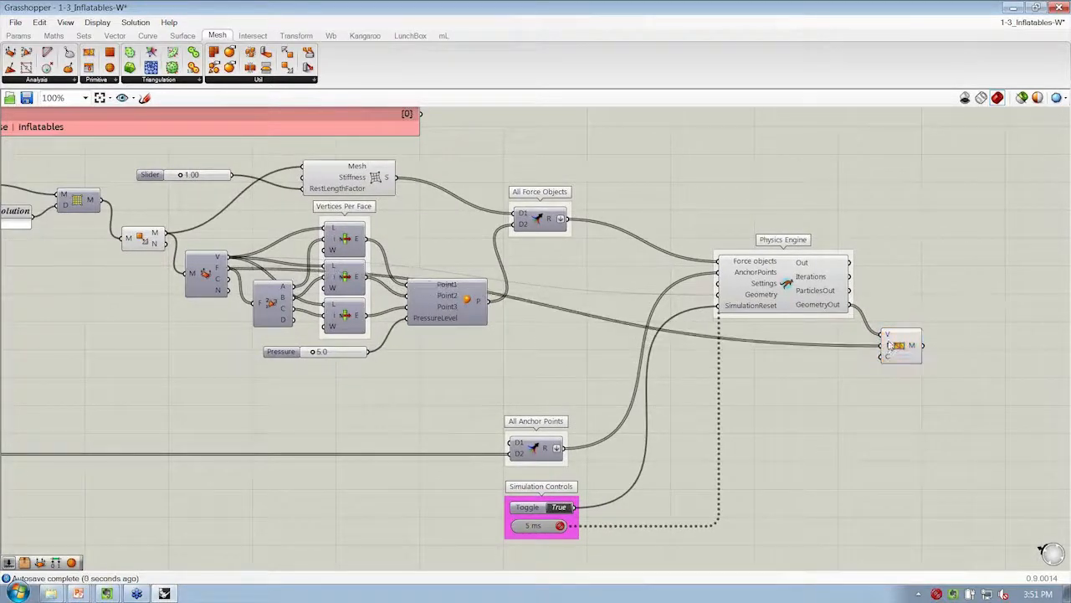
- Give the faces wire into the new Mesh component a faint display and move the component closer to the Physics Engine
right_click(890, 346)
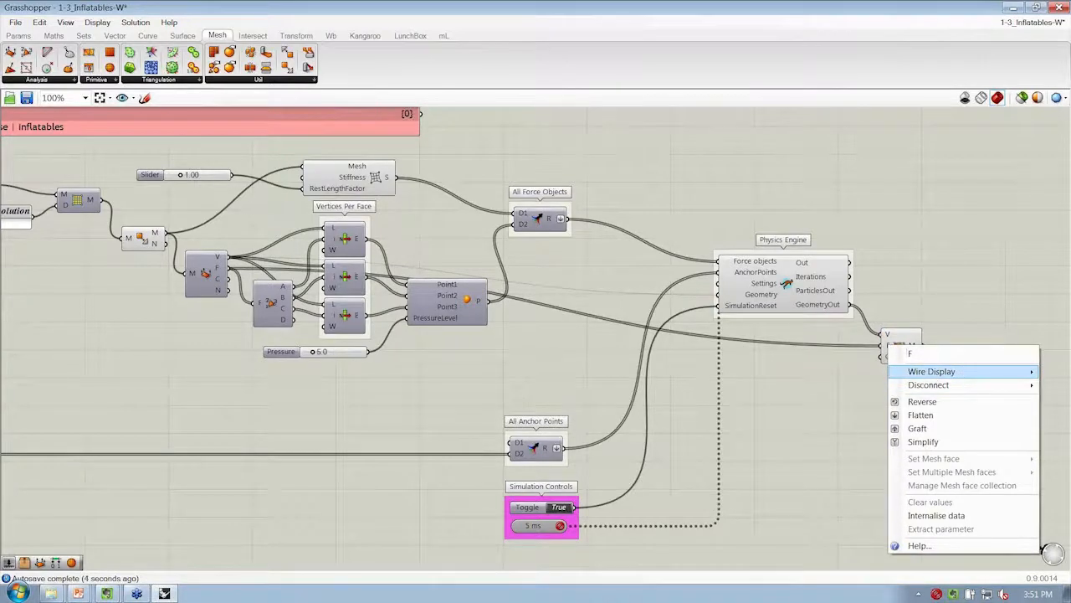
click(1070, 385)
right_drag(1021, 360, 959, 356)
drag(842, 346, 822, 330)
click(814, 355)
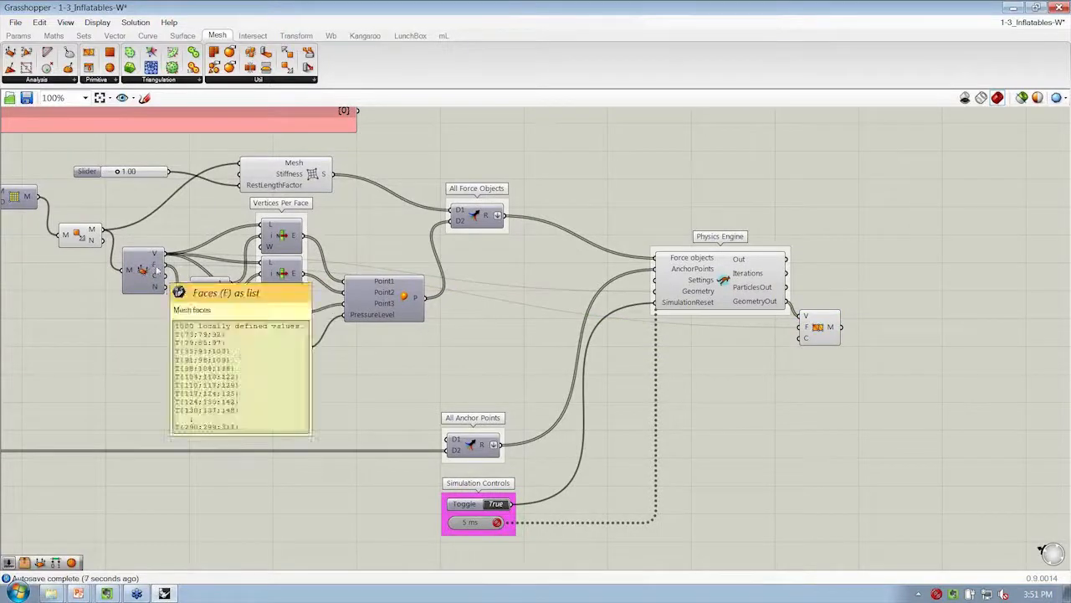
- Turn off the Physics Engine component's preview and save the definition, restoring the Grasshopper window beside Rhino
right_click(722, 281)
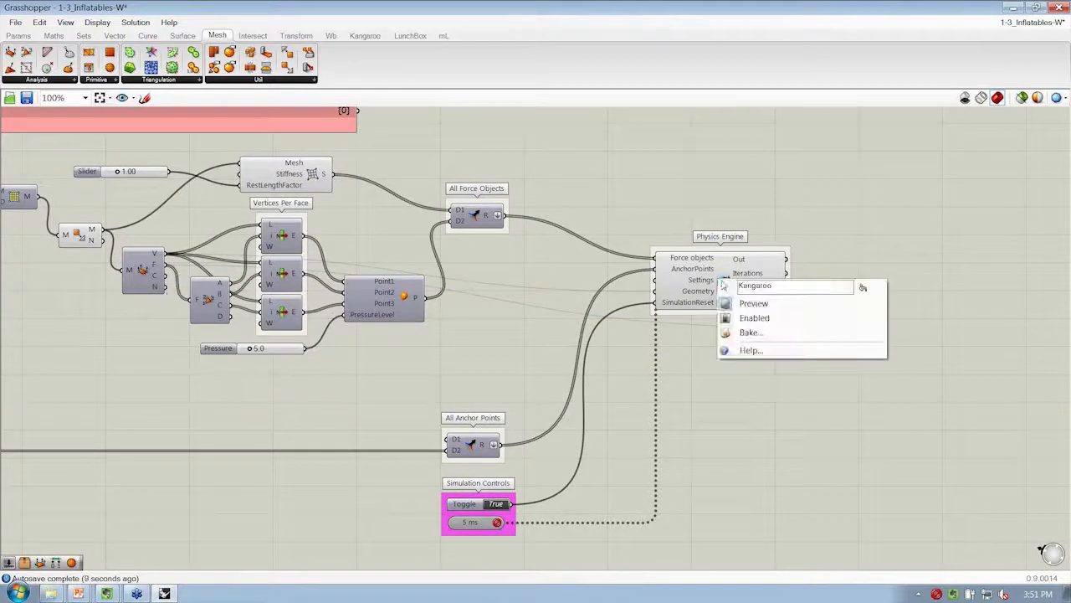
click(753, 313)
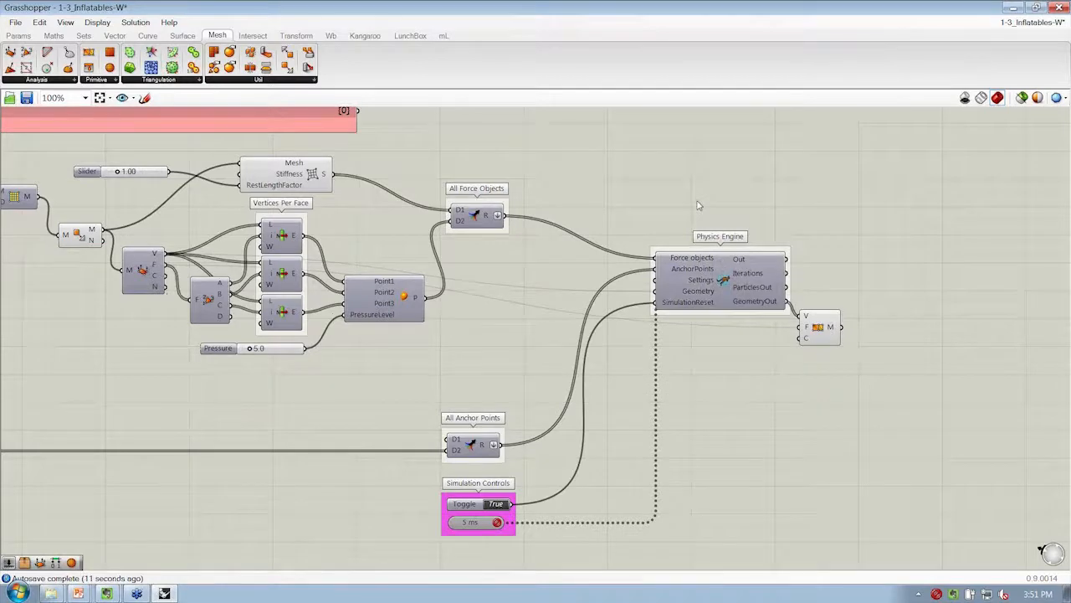
key(ctrl+s)
double_click(629, 6)
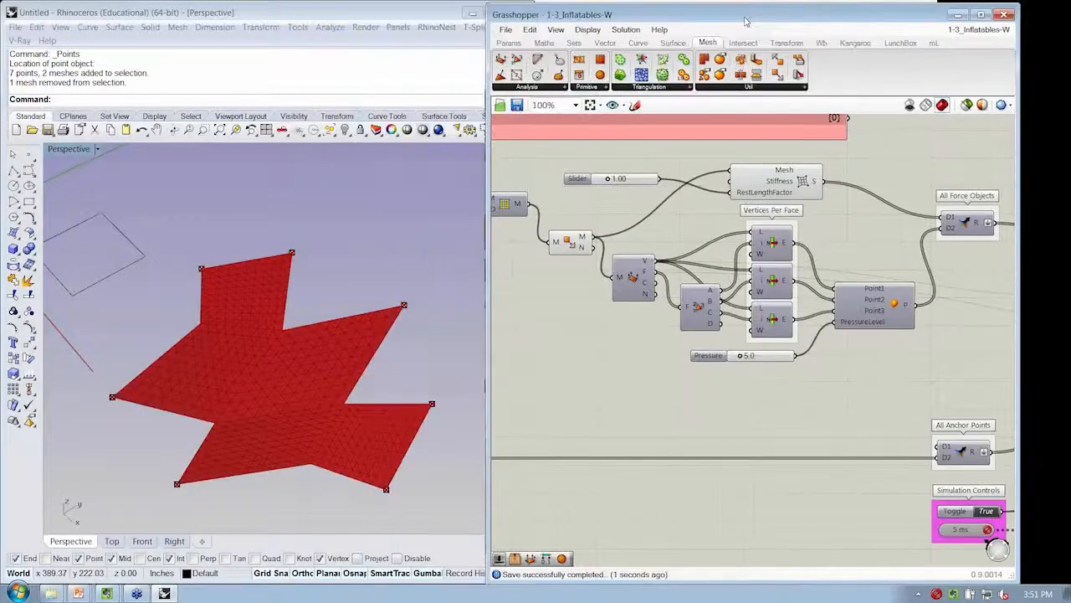